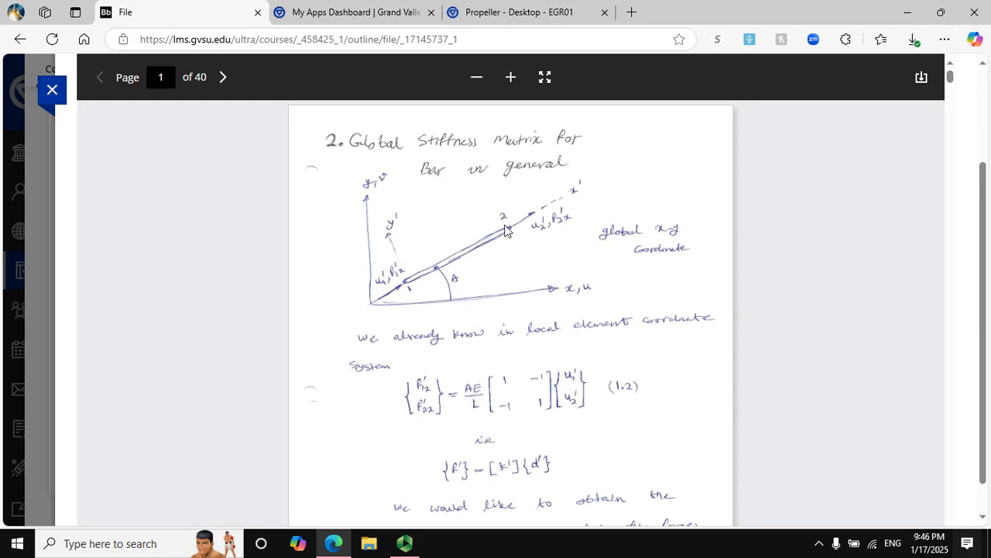
Find the truss example in the course notes and examine its geometry, supports, load and material data.
{"action": "left_click_drag", "start_coordinate": [985, 222], "coordinate": [985, 255]}
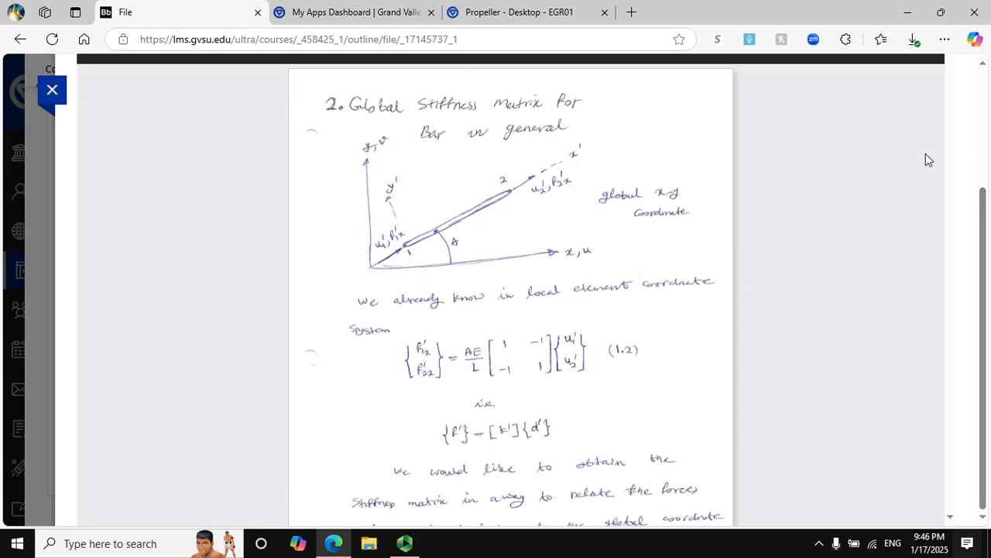
{"action": "left_click", "coordinate": [951, 84]}
{"action": "left_click_drag", "start_coordinate": [954, 59], "coordinate": [953, 149]}
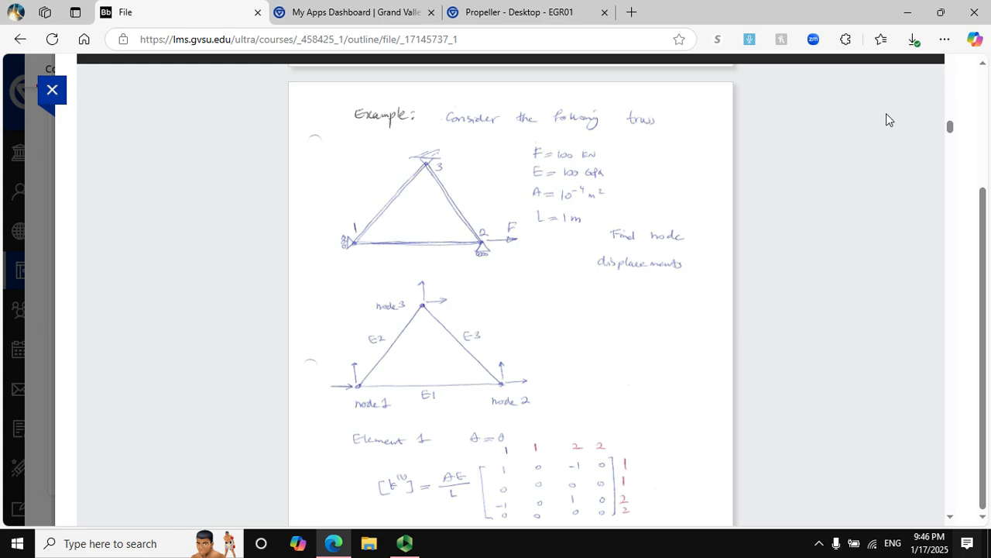
{"action": "scroll", "coordinate": [886, 113], "scroll_direction": "up", "scroll_amount": 1, "text": "ctrl"}
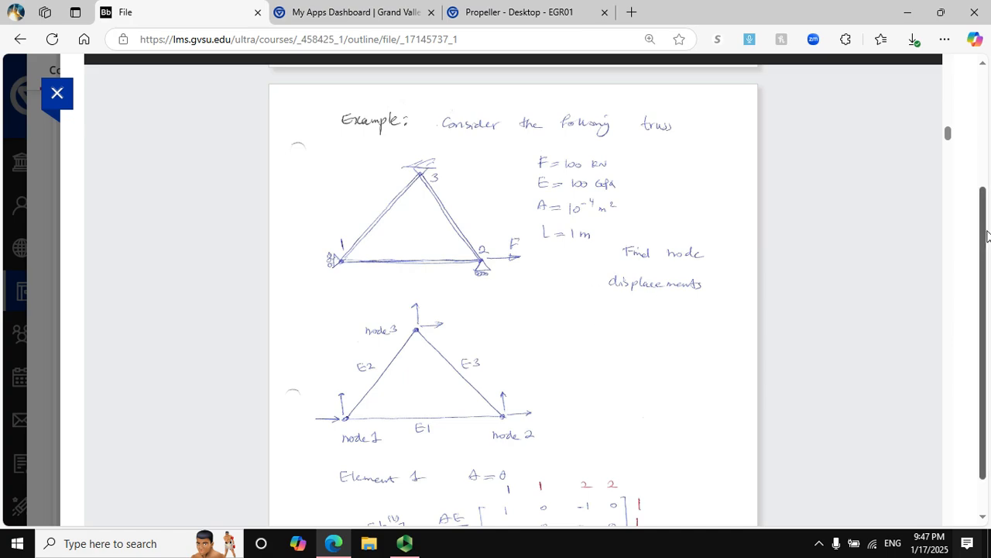
{"action": "left_click_drag", "start_coordinate": [986, 225], "coordinate": [990, 283]}
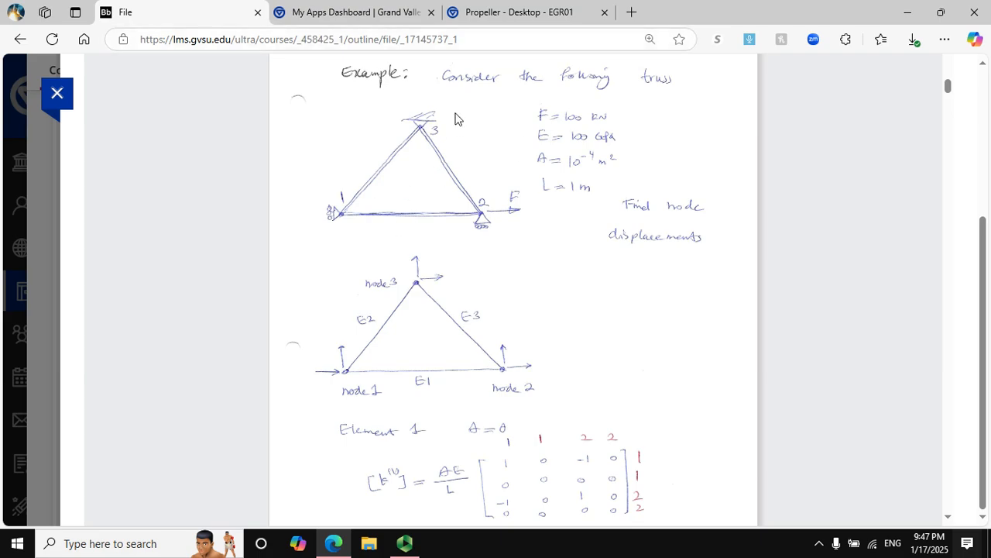
Switch to the Ansys session in full screen and filter the GUI preferences to the Structural discipline.
{"action": "left_click", "coordinate": [502, 9]}
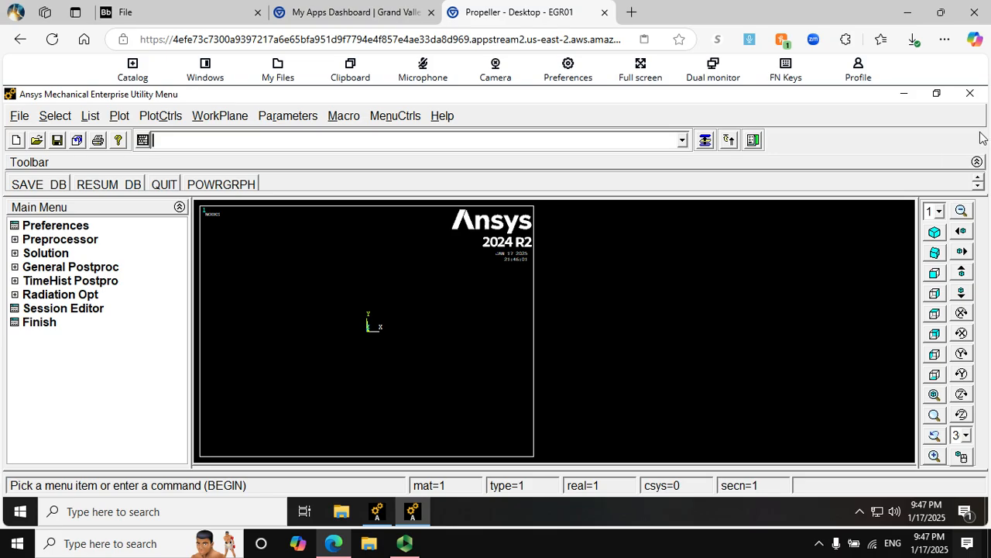
{"action": "left_click", "coordinate": [642, 74]}
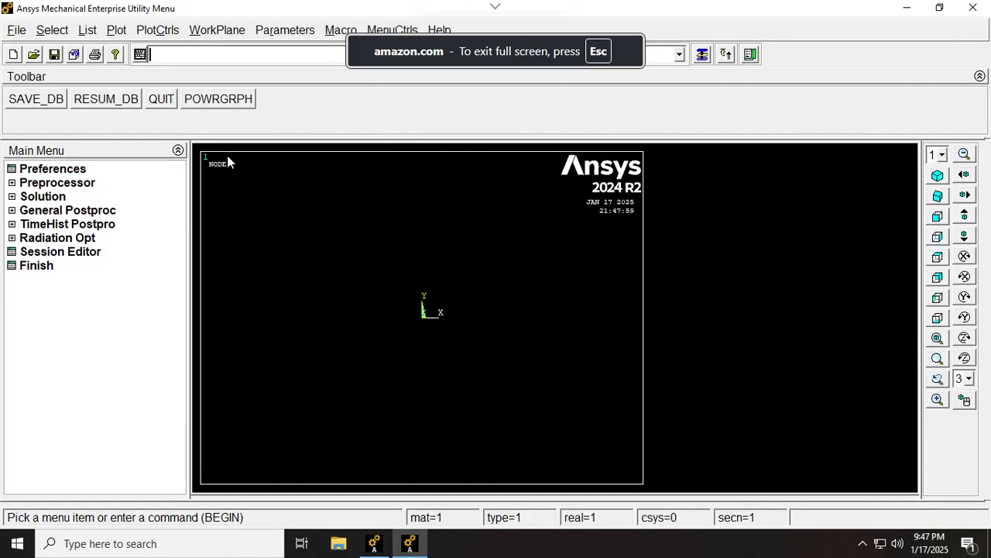
{"action": "left_click", "coordinate": [54, 169]}
{"action": "left_click", "coordinate": [592, 221]}
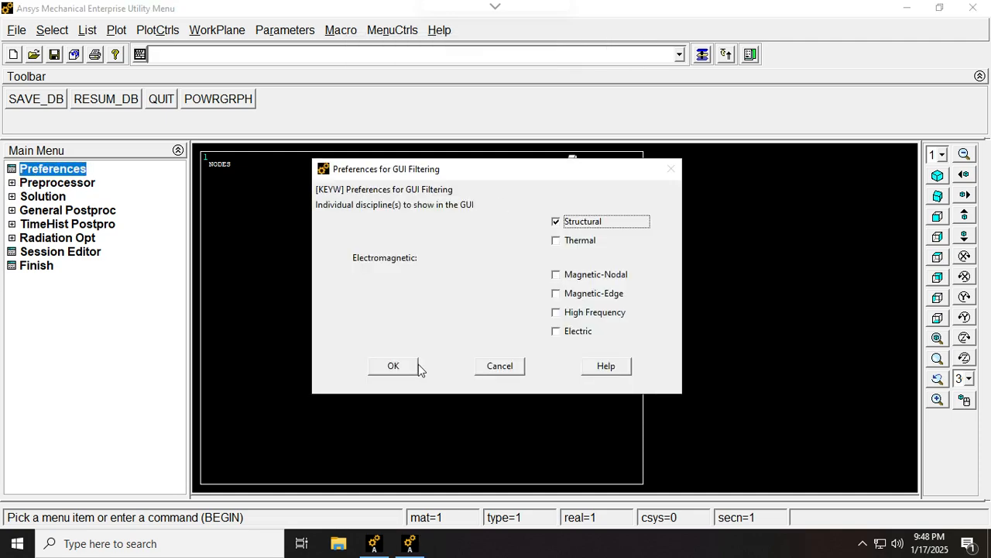
{"action": "left_click", "coordinate": [393, 366]}
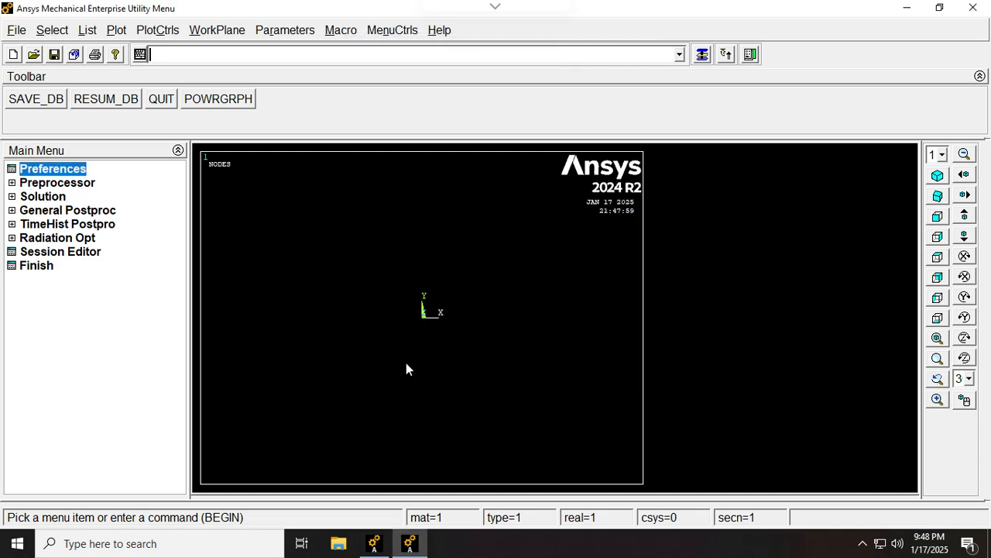
Add the Link 3D finit stn 180 element type with reference number 1.
{"action": "left_click", "coordinate": [26, 185]}
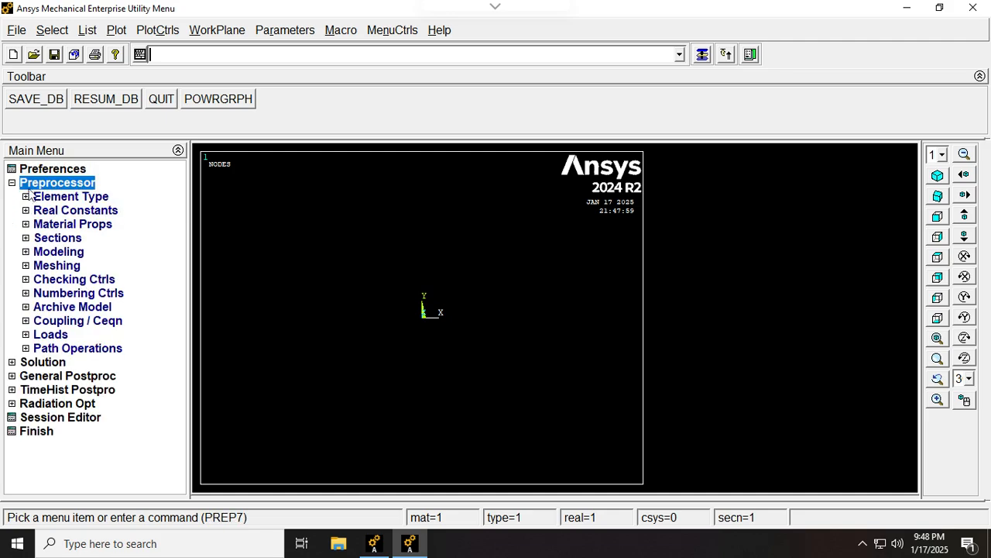
{"action": "left_click", "coordinate": [26, 198]}
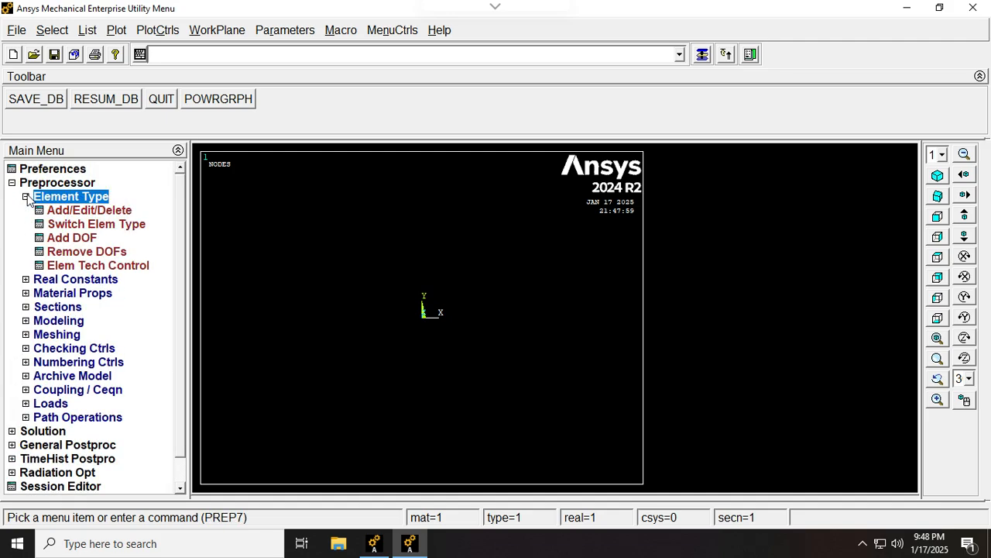
{"action": "left_click", "coordinate": [93, 212]}
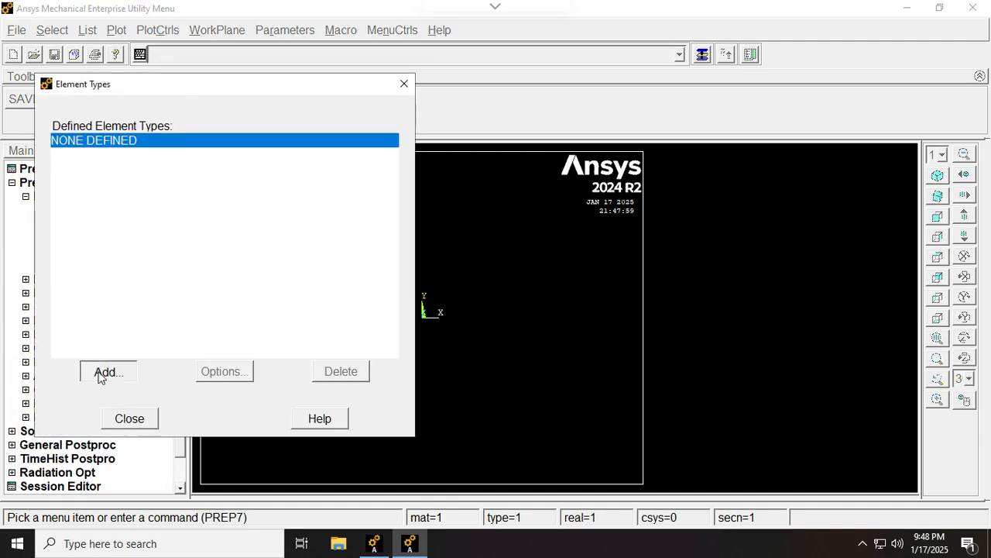
{"action": "left_click", "coordinate": [102, 372]}
{"action": "left_click", "coordinate": [541, 236]}
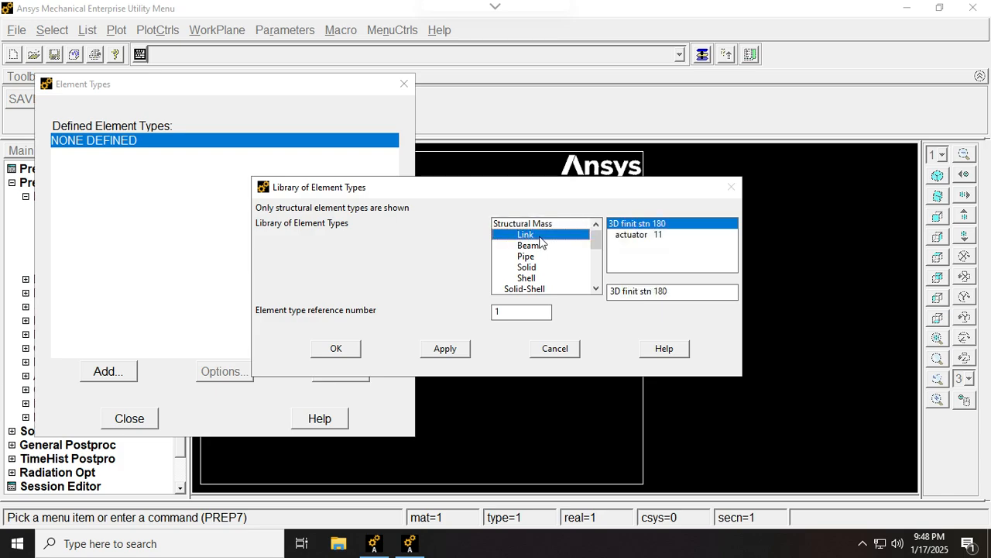
{"action": "left_click", "coordinate": [350, 353]}
{"action": "left_click", "coordinate": [147, 423]}
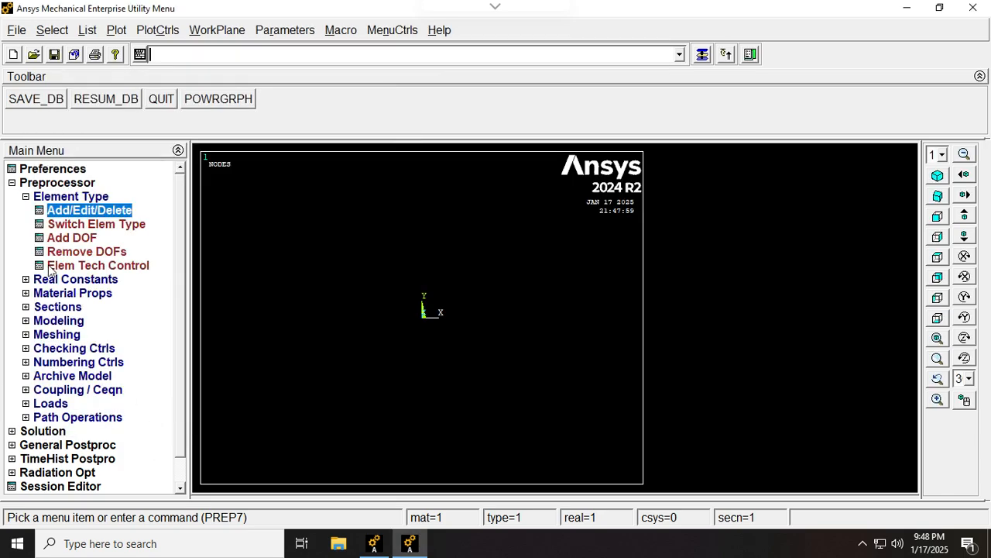
{"action": "left_click", "coordinate": [27, 197]}
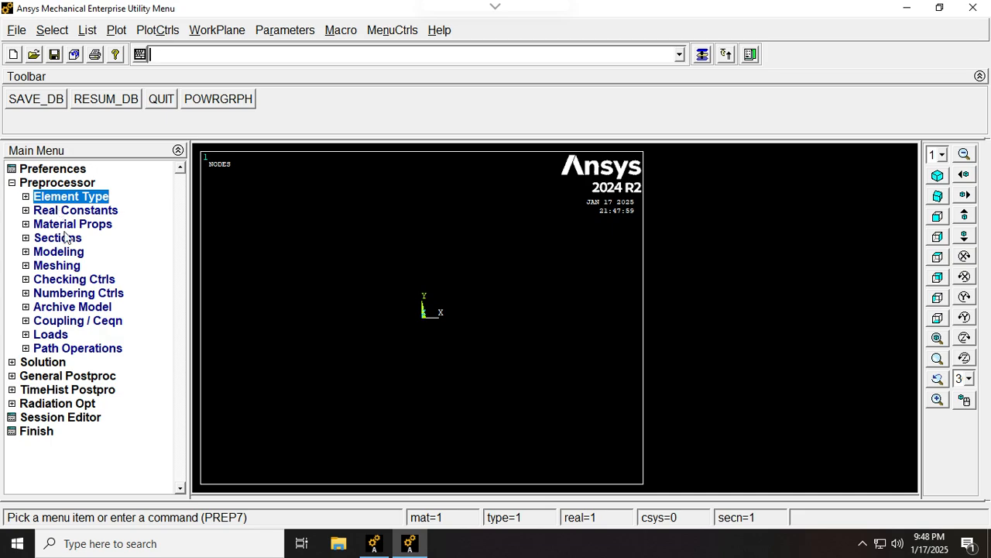
Add a link section with ID 1, name 1 and a link area of 100, keeping Tension and Compression.
{"action": "left_click", "coordinate": [26, 237]}
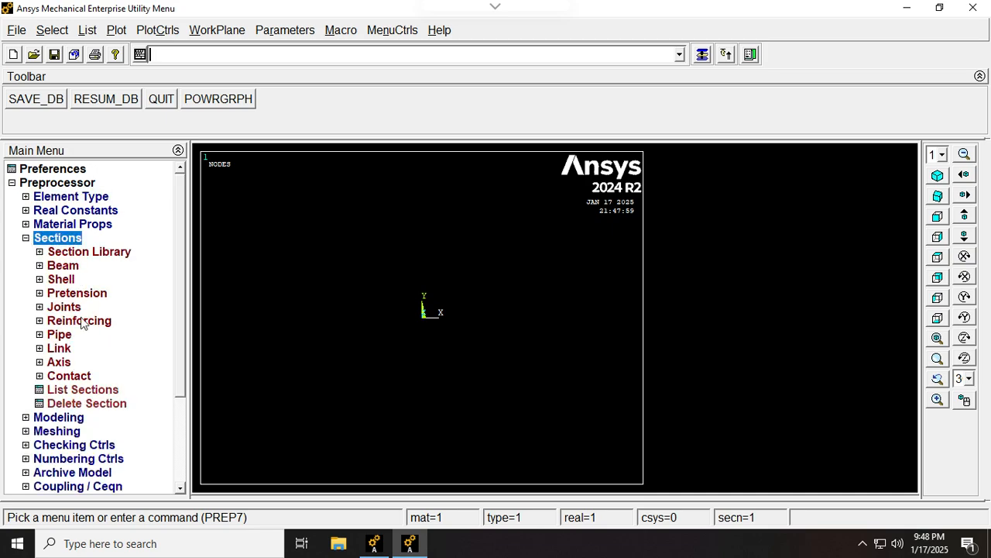
{"action": "left_click", "coordinate": [39, 347]}
{"action": "left_click", "coordinate": [72, 362]}
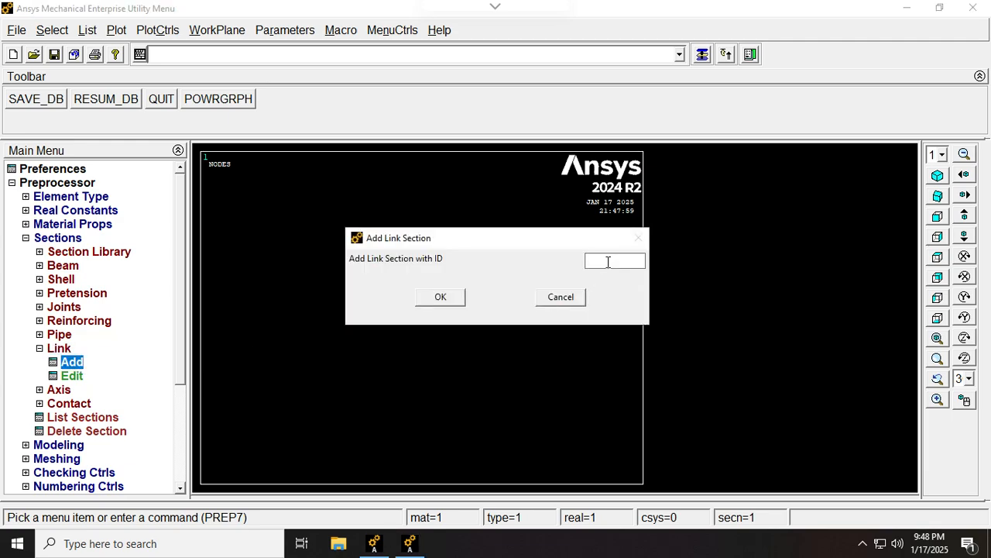
{"action": "left_click", "coordinate": [442, 298]}
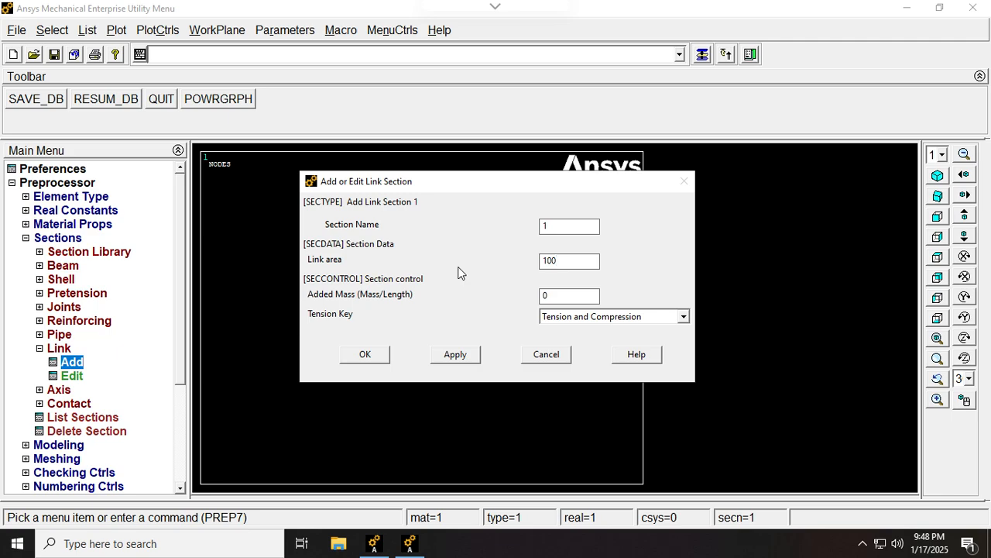
{"action": "left_click", "coordinate": [378, 354]}
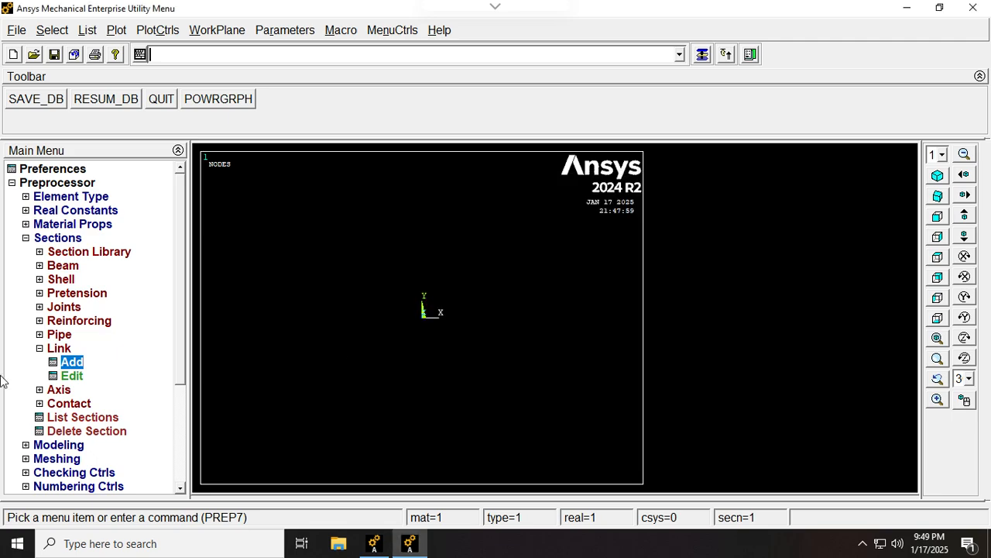
{"action": "left_click", "coordinate": [25, 239]}
Open the linear isotropic structural properties of material model 1 for definition.
{"action": "left_click", "coordinate": [27, 224]}
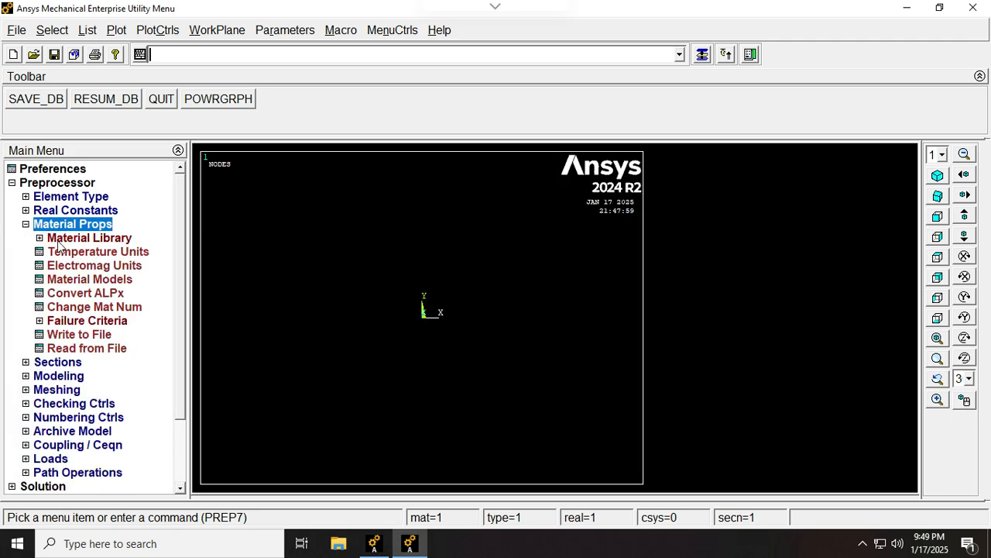
{"action": "double_click", "coordinate": [62, 282]}
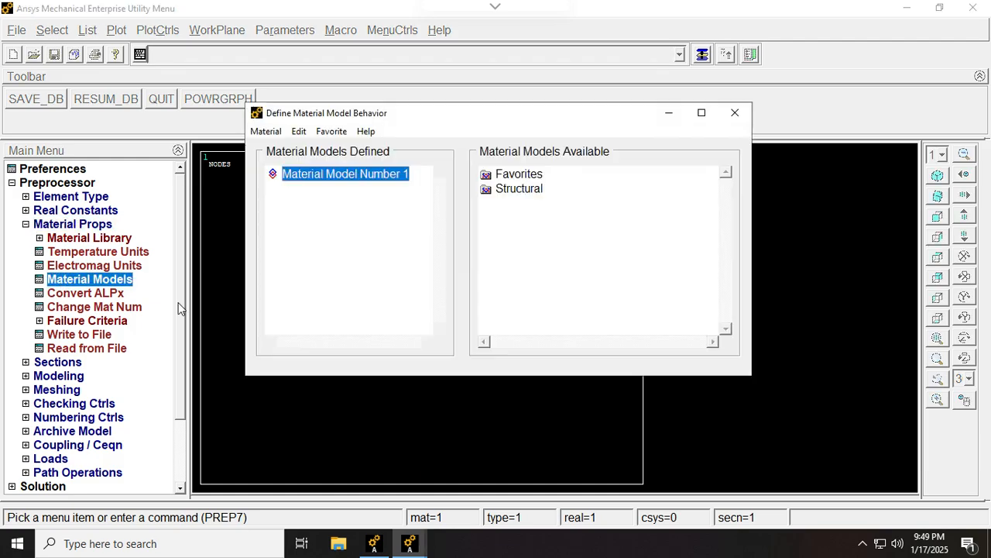
{"action": "double_click", "coordinate": [521, 189]}
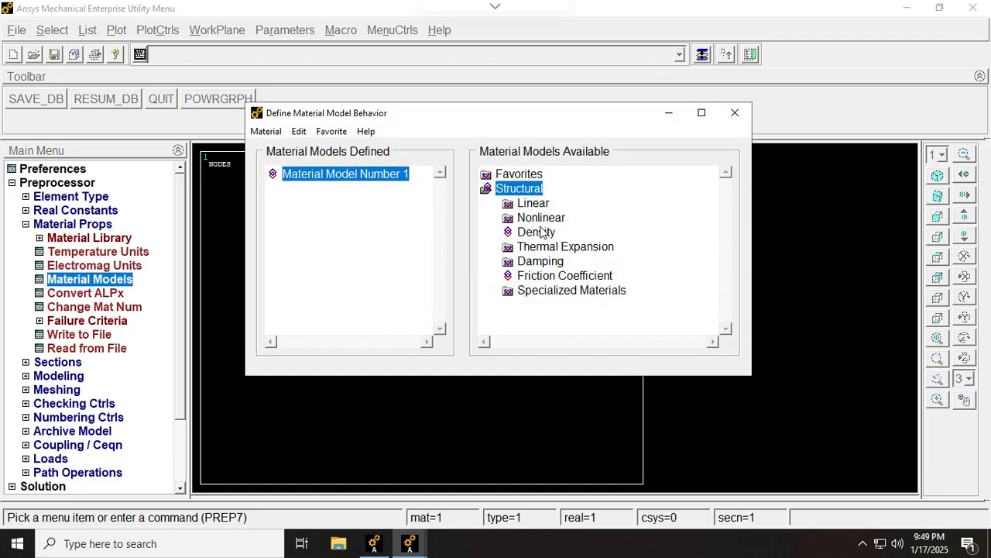
{"action": "double_click", "coordinate": [533, 203]}
{"action": "double_click", "coordinate": [556, 218]}
{"action": "double_click", "coordinate": [576, 232]}
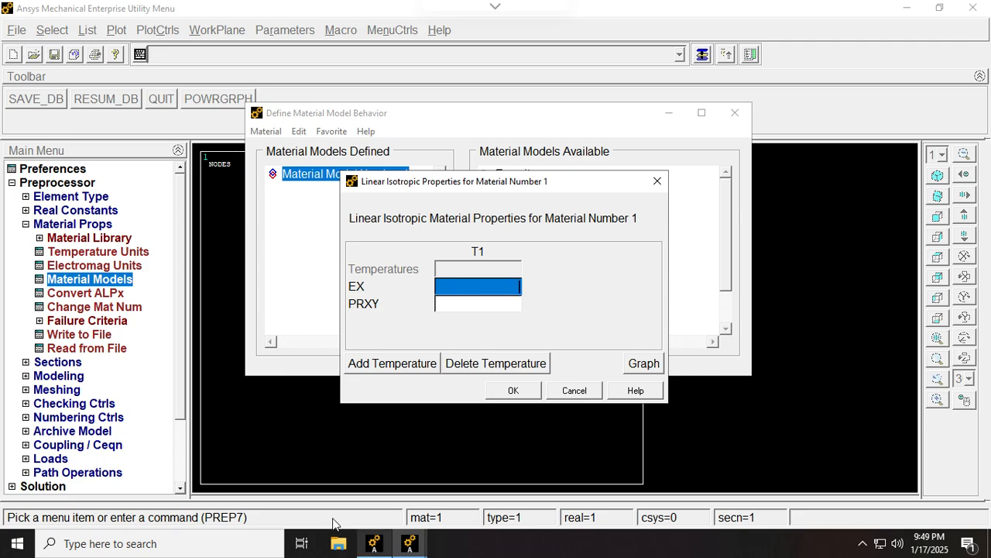
Check the elastic modulus in the truss example notes and return to the full-screen Ansys session.
{"action": "left_click", "coordinate": [506, 6]}
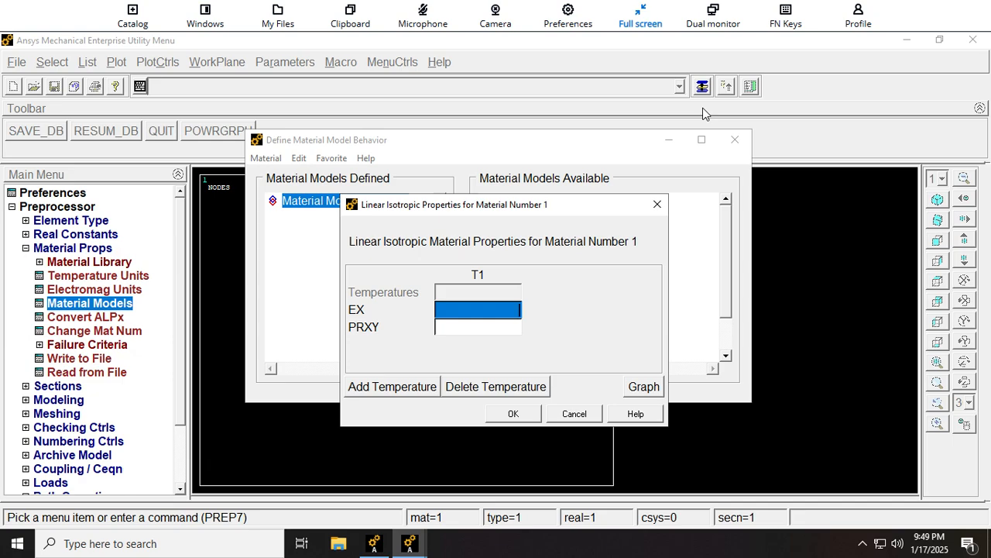
{"action": "left_click", "coordinate": [640, 16]}
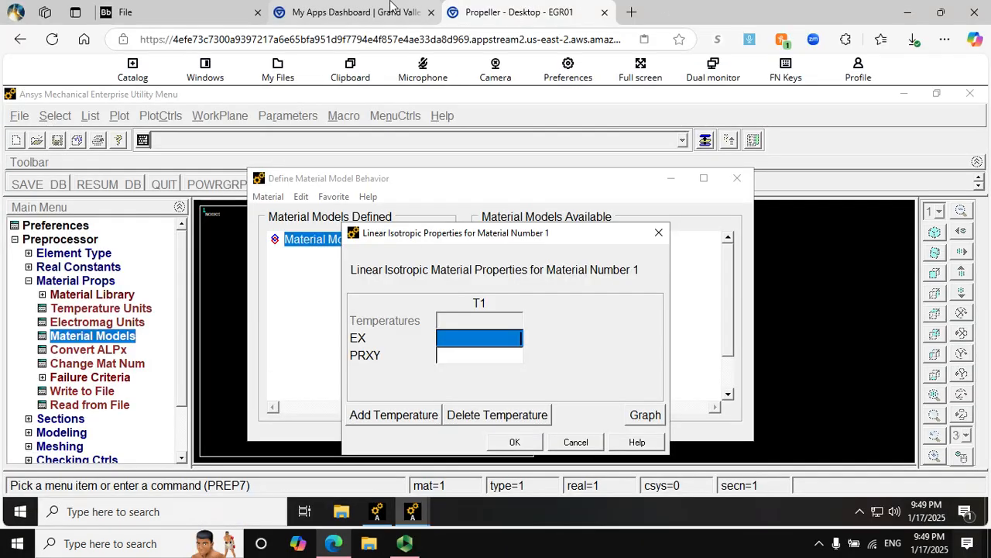
{"action": "left_click", "coordinate": [240, 22]}
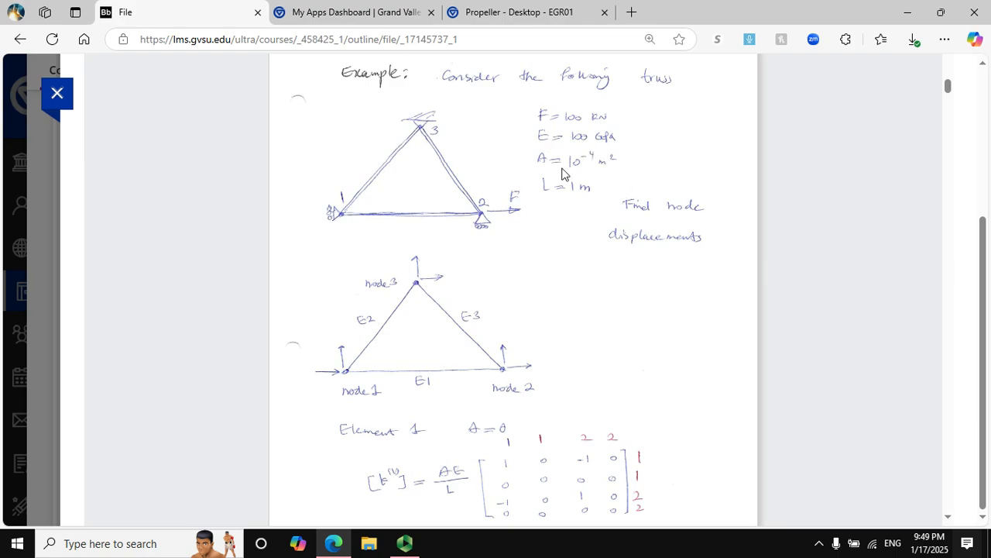
{"action": "left_click", "coordinate": [520, 8]}
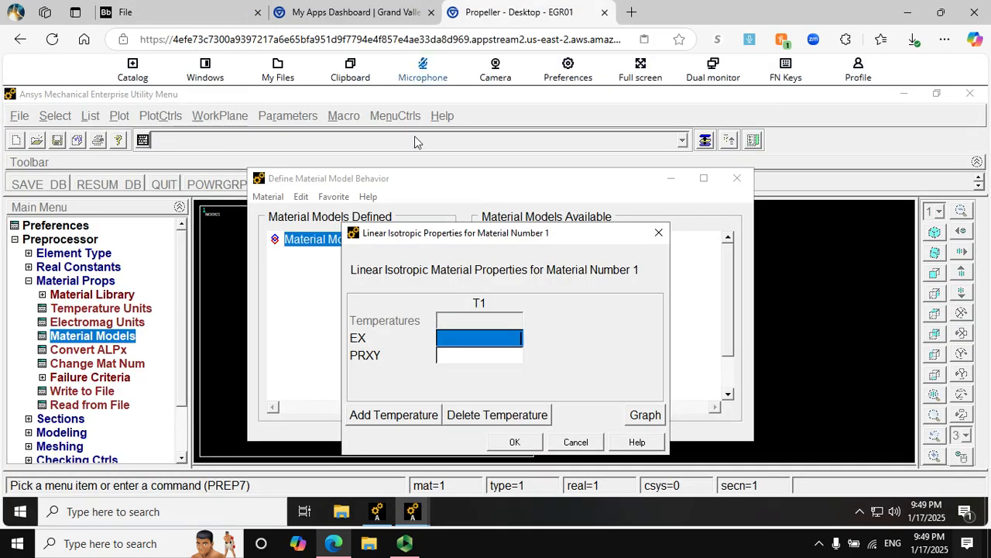
{"action": "left_click", "coordinate": [640, 74]}
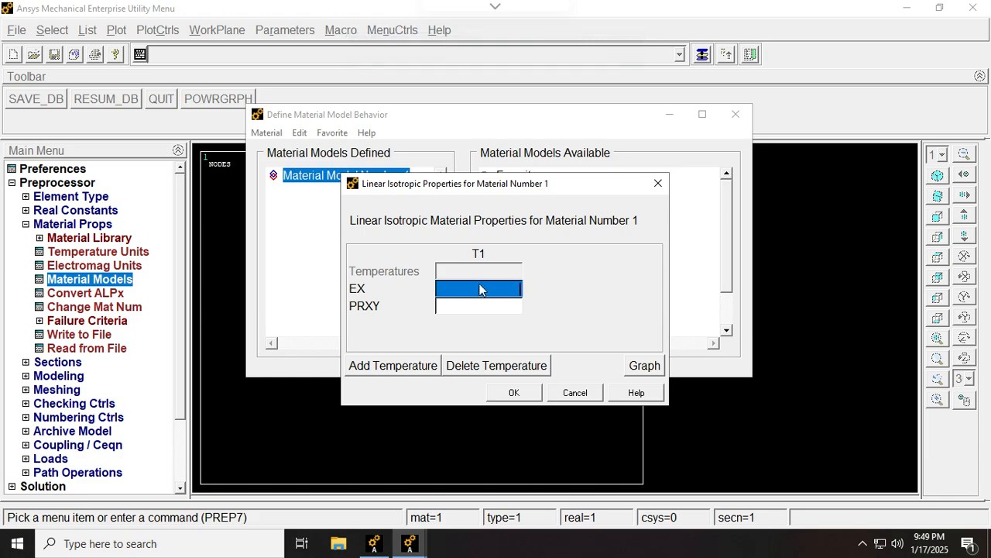
Set EX to 100000 and PRXY to 0.3 for material 1 and close the material definition.
{"action": "left_click", "coordinate": [487, 290]}
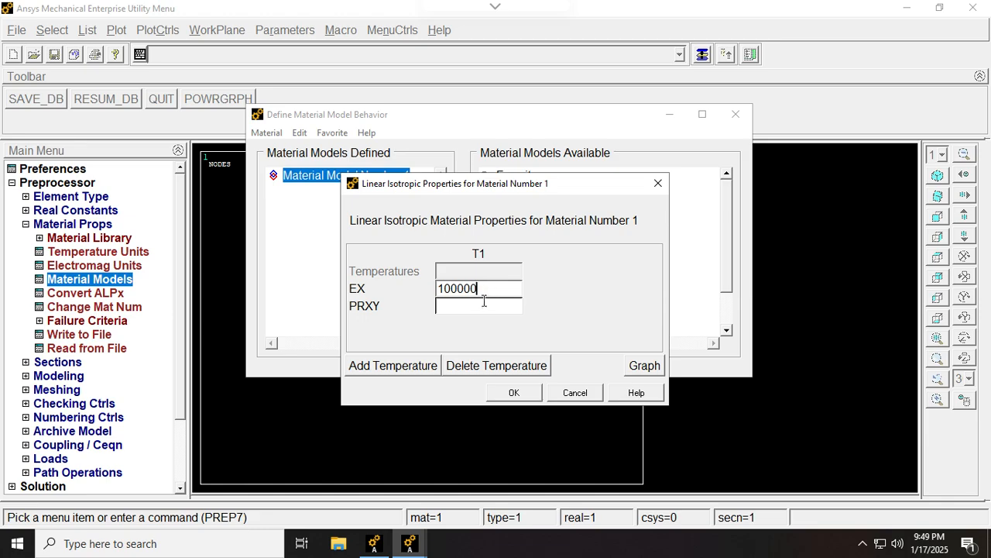
{"action": "left_click", "coordinate": [472, 306]}
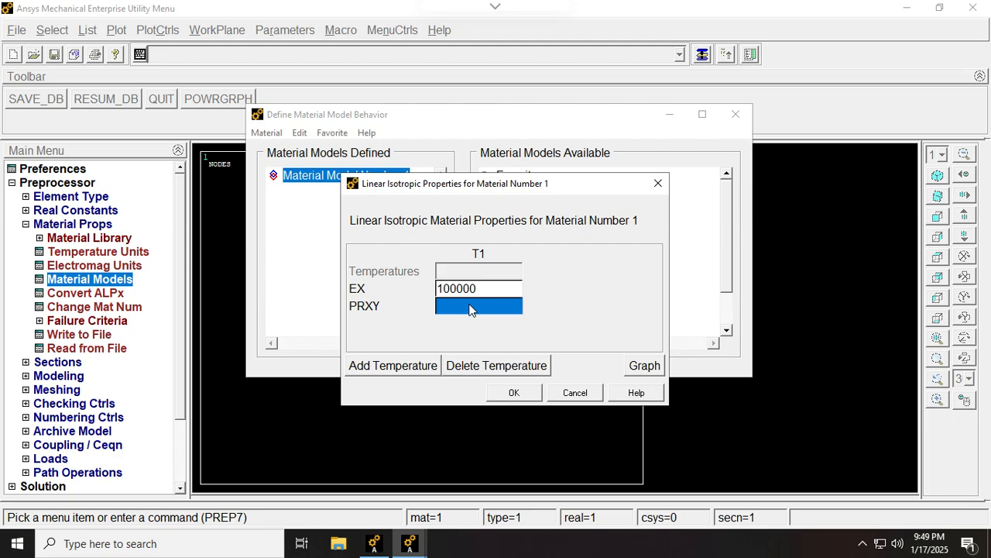
{"action": "left_click", "coordinate": [474, 310]}
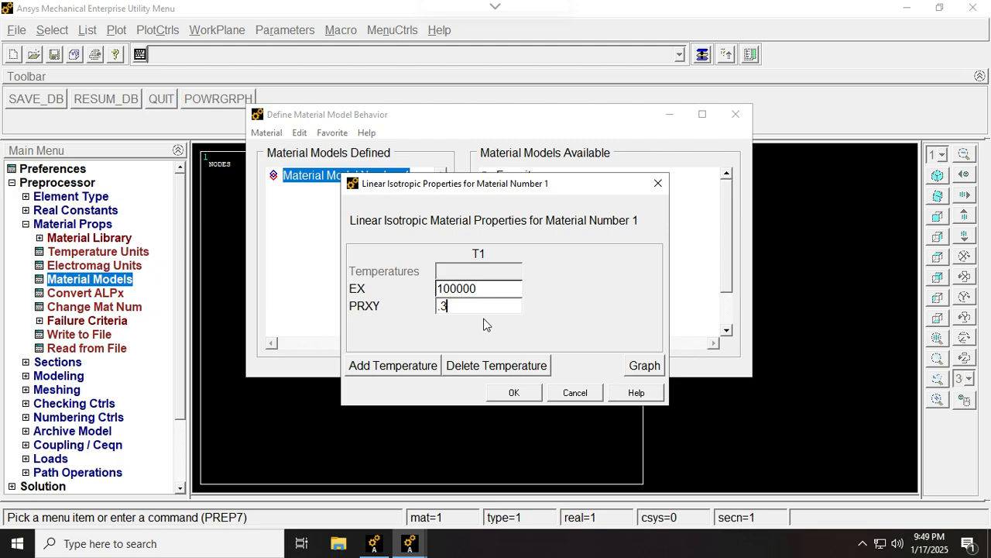
{"action": "left_click", "coordinate": [511, 394]}
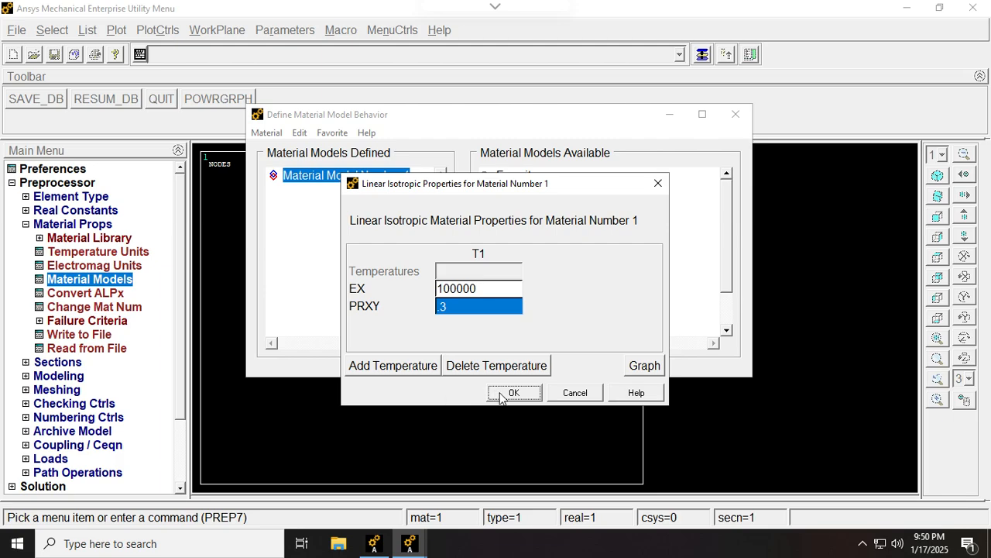
{"action": "left_click", "coordinate": [512, 393]}
{"action": "left_click", "coordinate": [735, 114]}
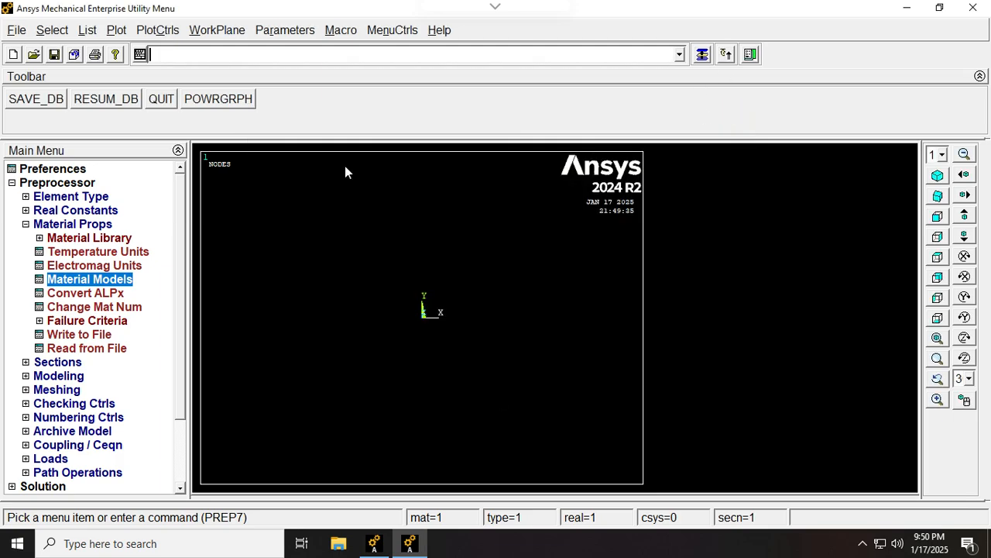
{"action": "left_click", "coordinate": [25, 224]}
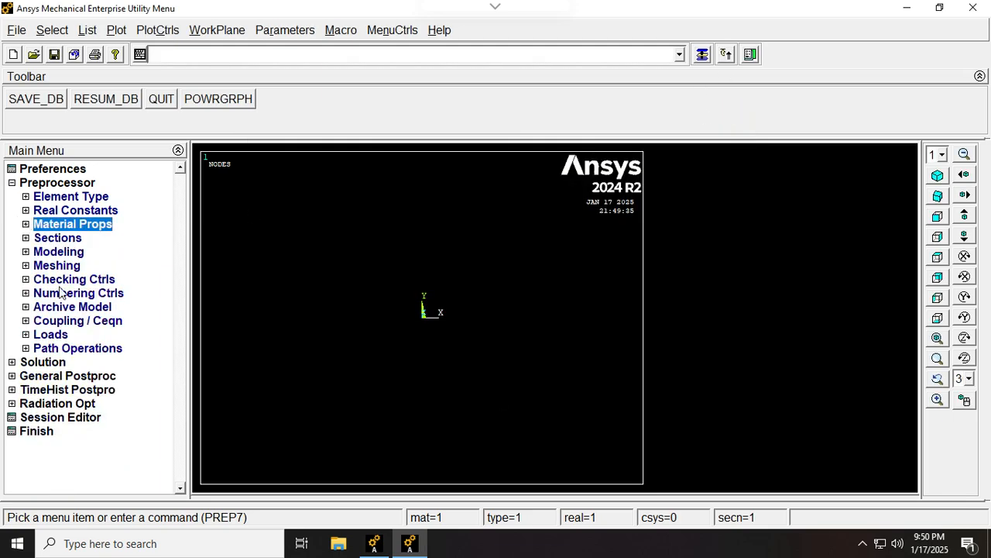
Create keypoint 1 at the origin and keypoint 2 along the X axis in the active coordinate system.
{"action": "left_click", "coordinate": [26, 252]}
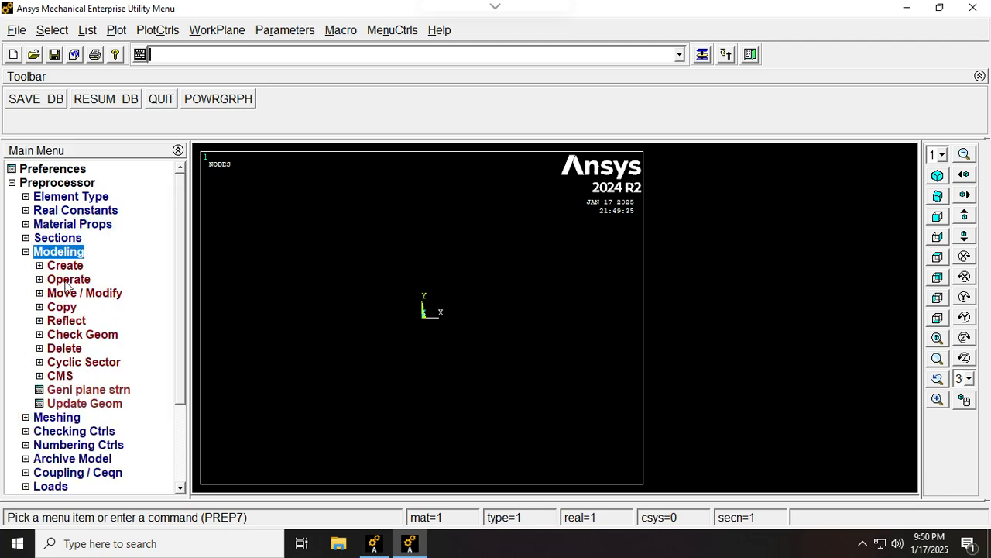
{"action": "left_click", "coordinate": [39, 266]}
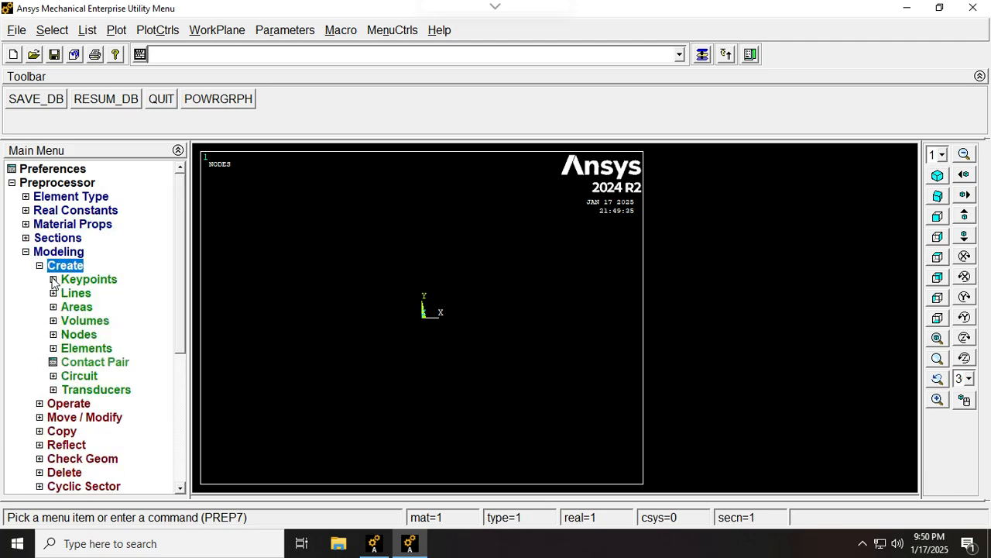
{"action": "left_click", "coordinate": [54, 281]}
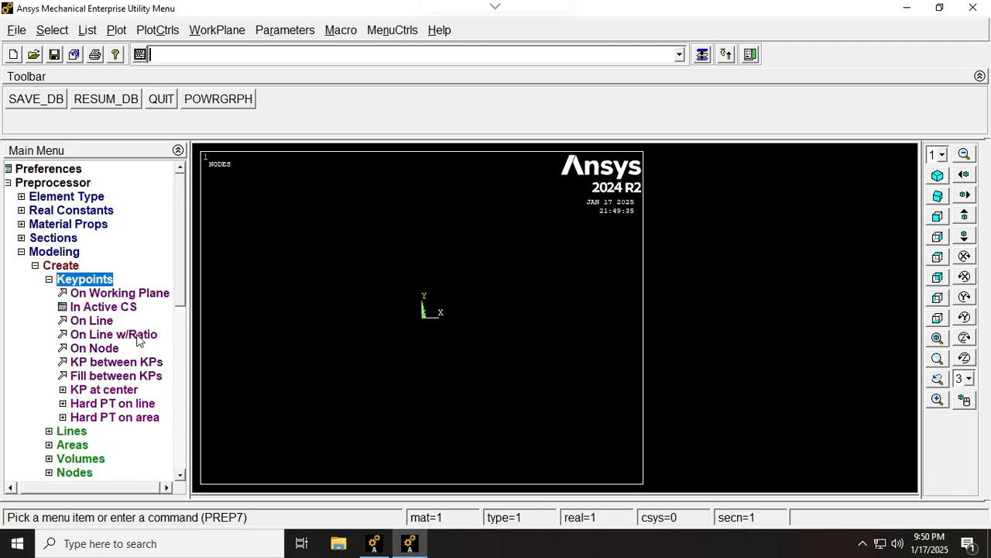
{"action": "left_click", "coordinate": [94, 308]}
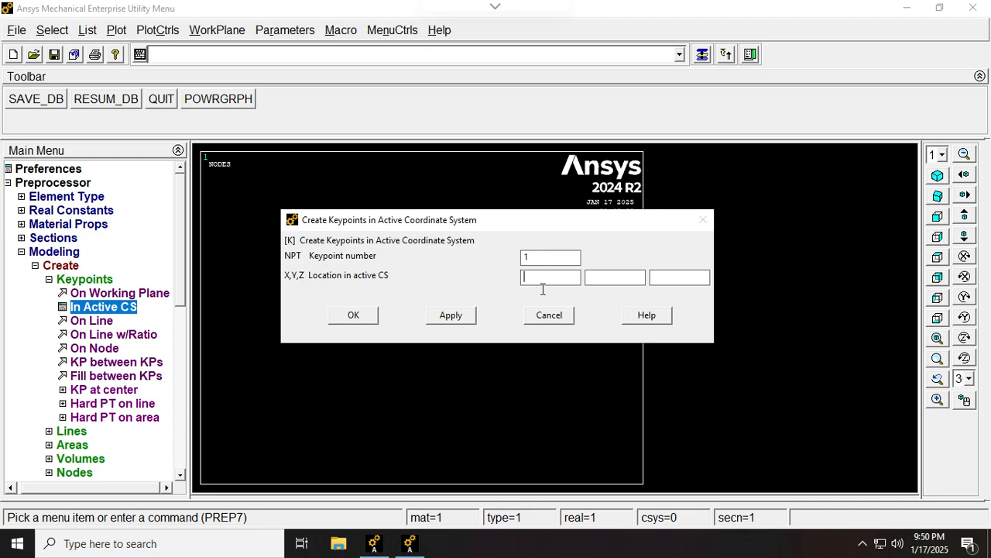
{"action": "type", "text": "0"}
{"action": "left_click", "coordinate": [616, 277]}
{"action": "left_click", "coordinate": [454, 316]}
{"action": "left_click", "coordinate": [467, 324]}
Enter keypoint number 3 with an X location of 500 for the truss apex.
{"action": "double_click", "coordinate": [563, 260]}
{"action": "type", "text": "3"}
{"action": "double_click", "coordinate": [569, 281]}
{"action": "type", "text": "5"}
Switch to the truss example notes in the browser and open the Calculator app.
{"action": "mouse_move", "coordinate": [509, 7]}
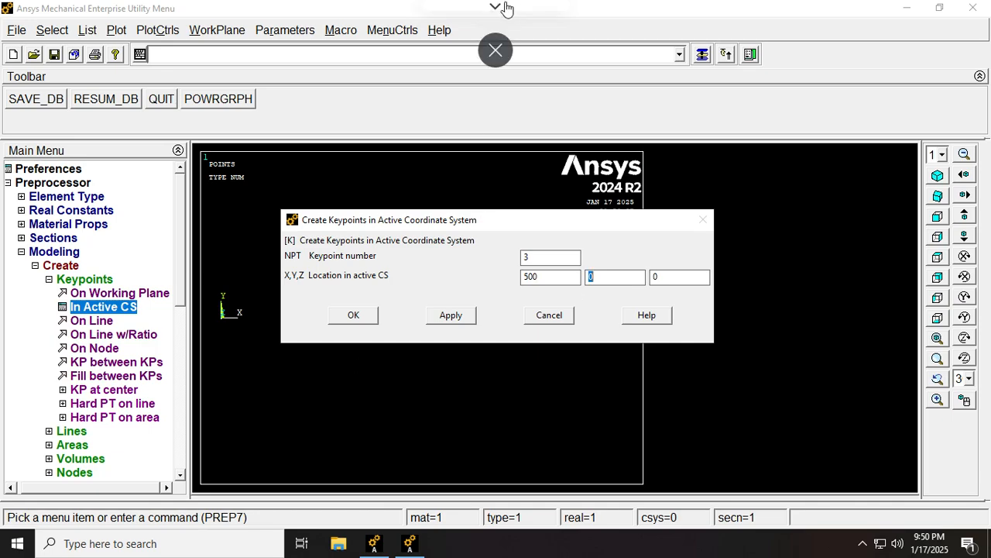
{"action": "left_click", "coordinate": [506, 8]}
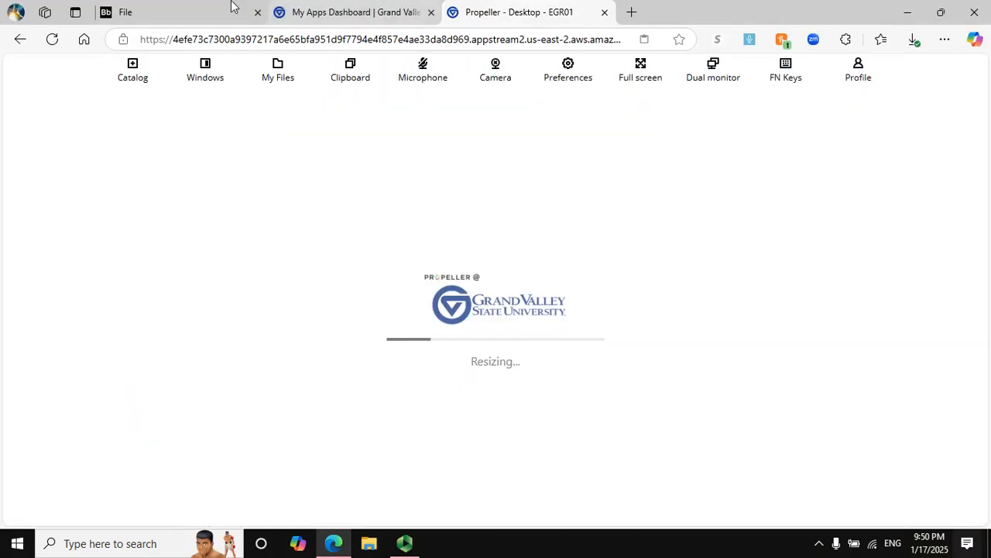
{"action": "left_click", "coordinate": [196, 9]}
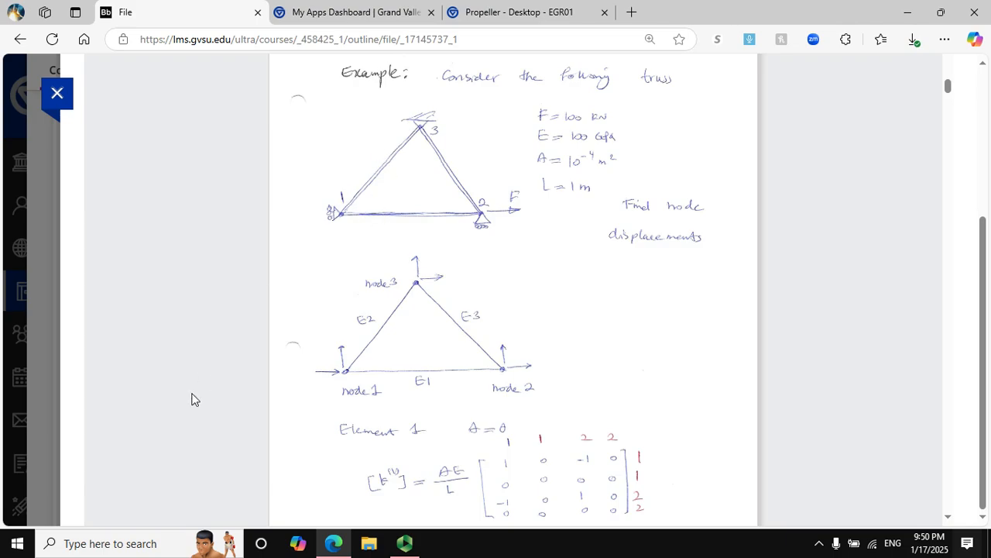
{"action": "left_click", "coordinate": [130, 546]}
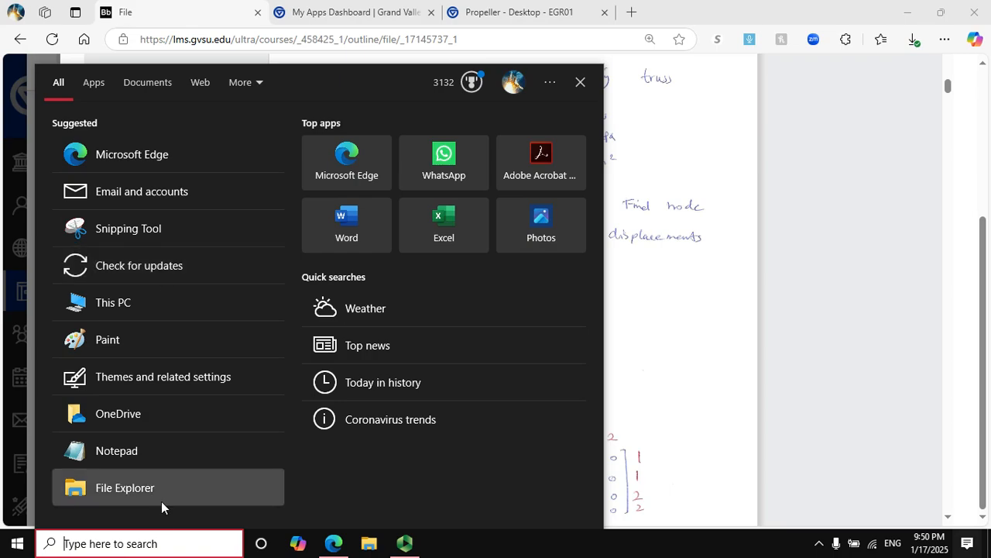
{"action": "type", "text": "cal"}
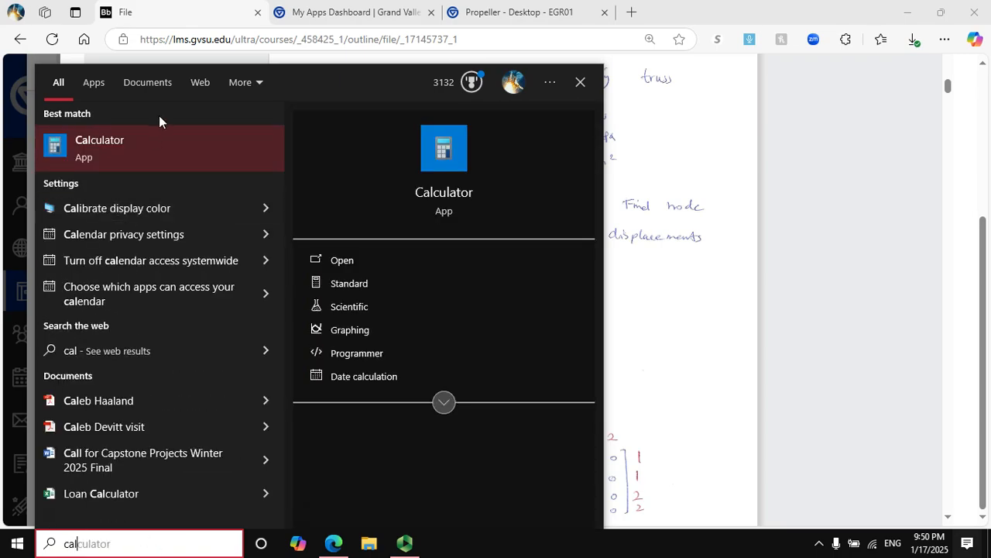
{"action": "left_click", "coordinate": [159, 137]}
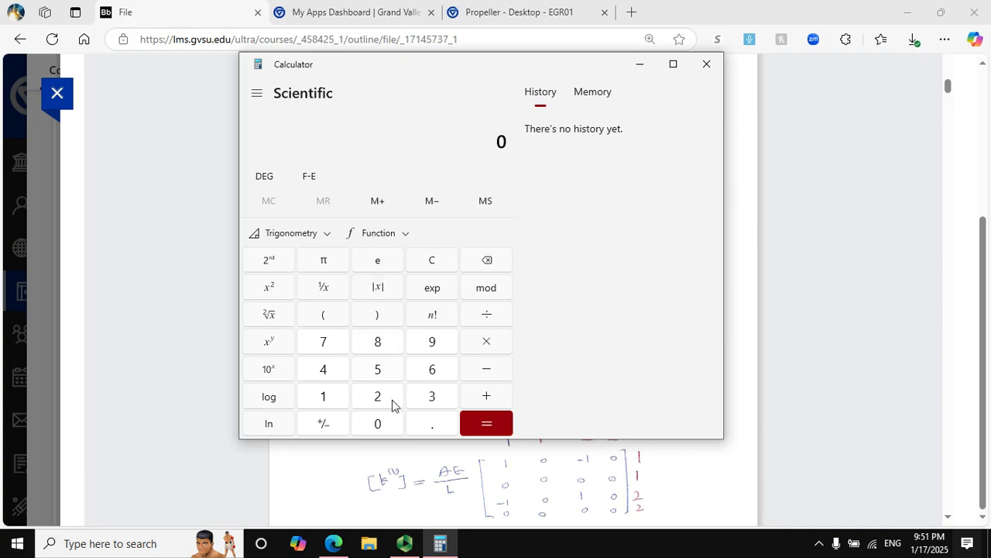
Calculate the sine of 60 degrees multiplied by 1000.
{"action": "left_click", "coordinate": [431, 373]}
{"action": "left_click", "coordinate": [393, 424]}
{"action": "left_click", "coordinate": [303, 230]}
{"action": "left_click", "coordinate": [307, 266]}
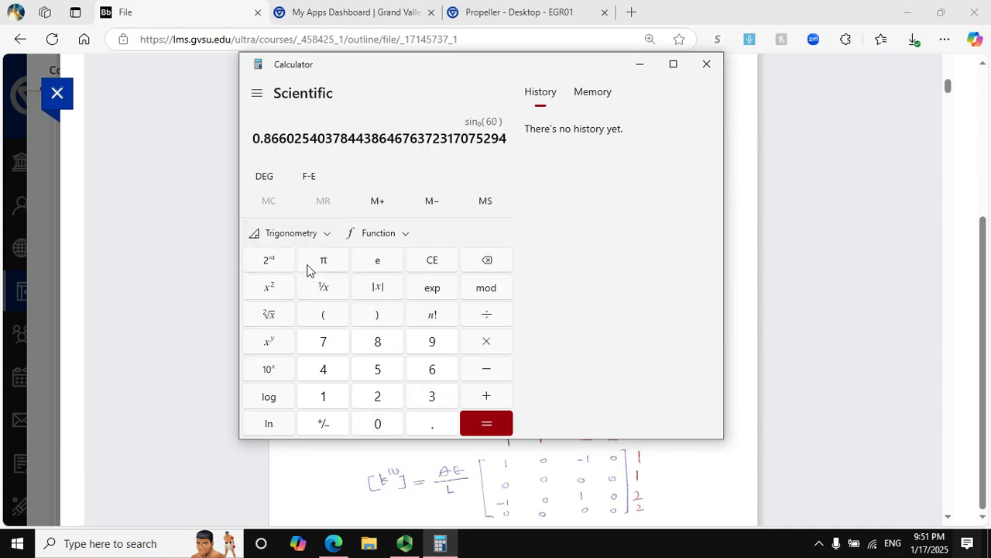
{"action": "left_click", "coordinate": [485, 341]}
{"action": "left_click", "coordinate": [323, 396]}
{"action": "left_click", "coordinate": [377, 422]}
{"action": "double_click", "coordinate": [377, 423]}
{"action": "left_click", "coordinate": [484, 422]}
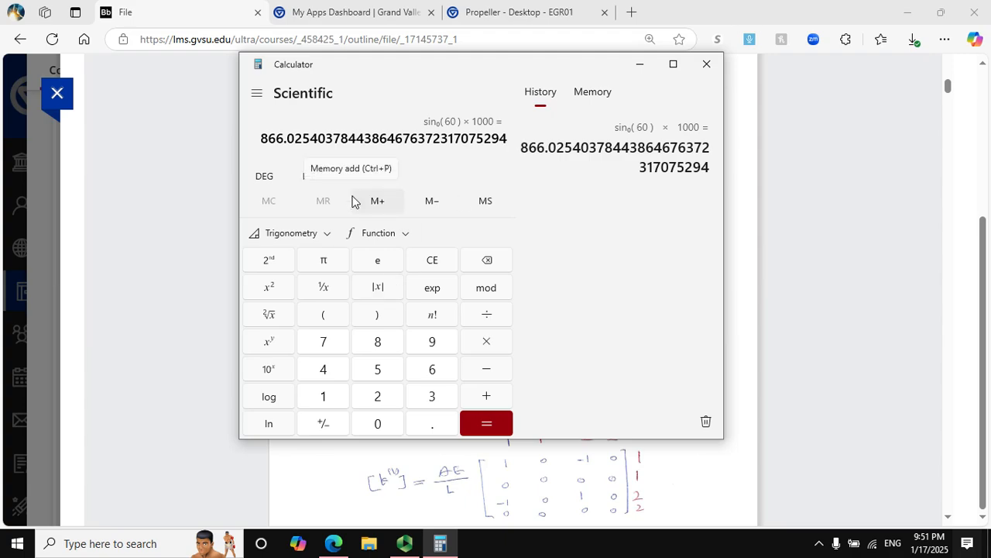
Copy the digits 866.02540 from the calculation result in the history.
{"action": "left_click", "coordinate": [266, 102]}
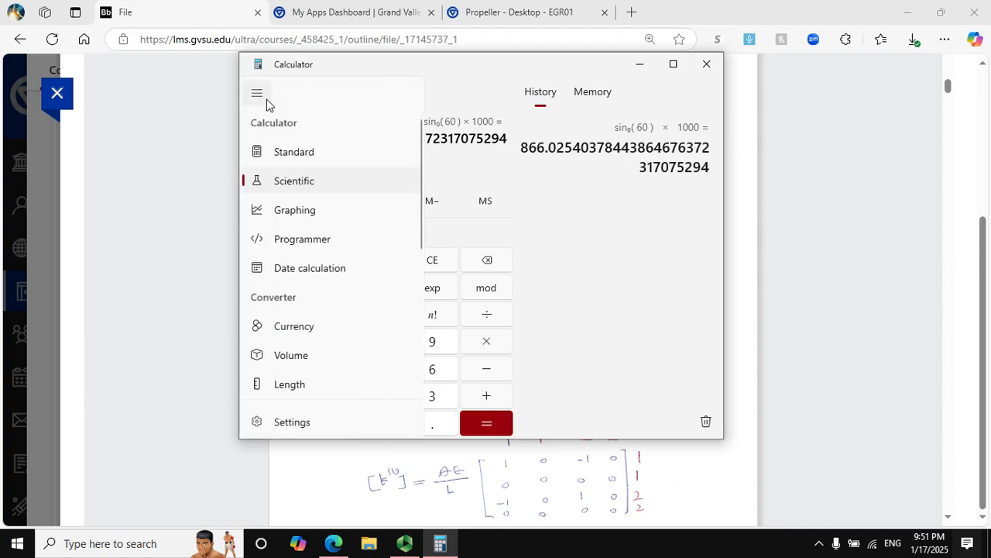
{"action": "left_click", "coordinate": [666, 233]}
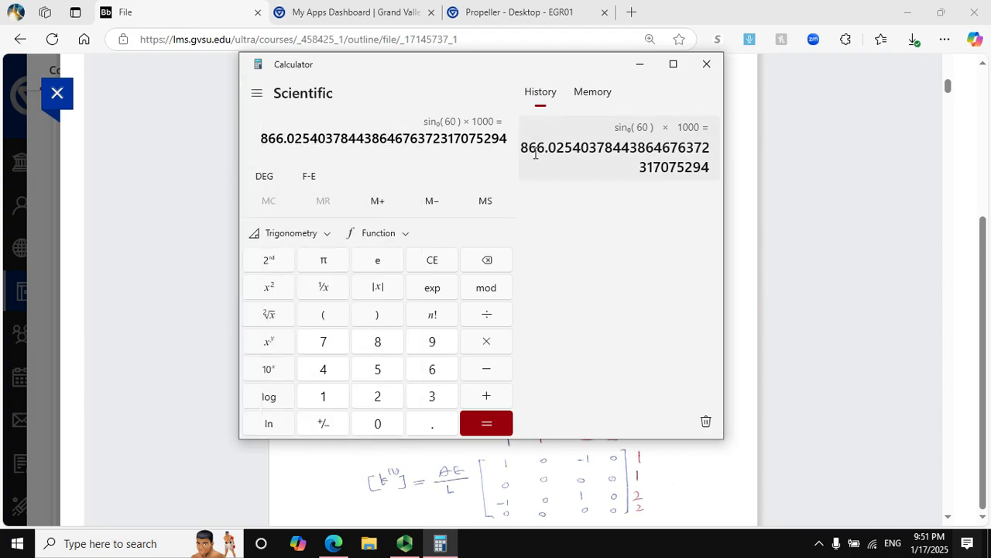
{"action": "left_click_drag", "start_coordinate": [523, 151], "coordinate": [593, 154]}
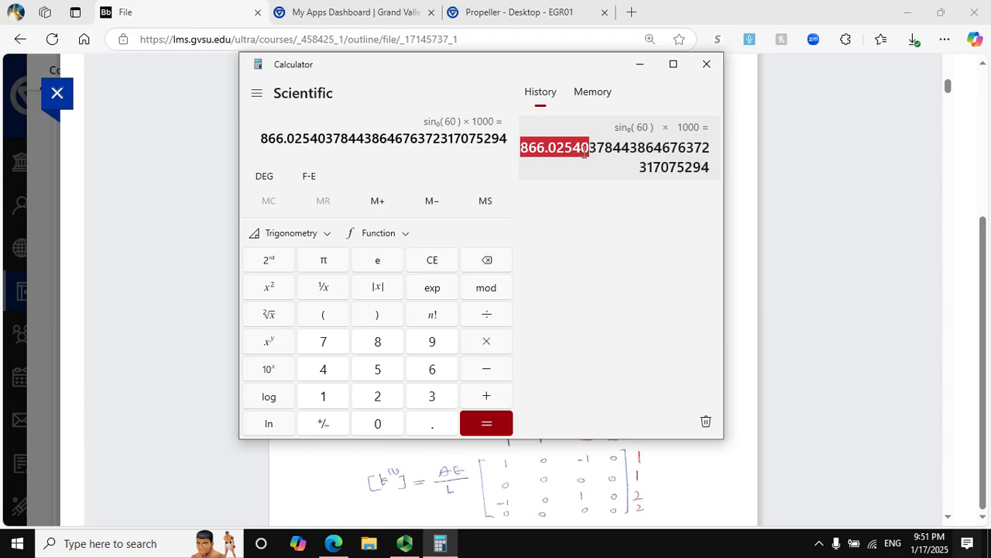
{"action": "right_click", "coordinate": [585, 153]}
{"action": "left_click", "coordinate": [589, 158]}
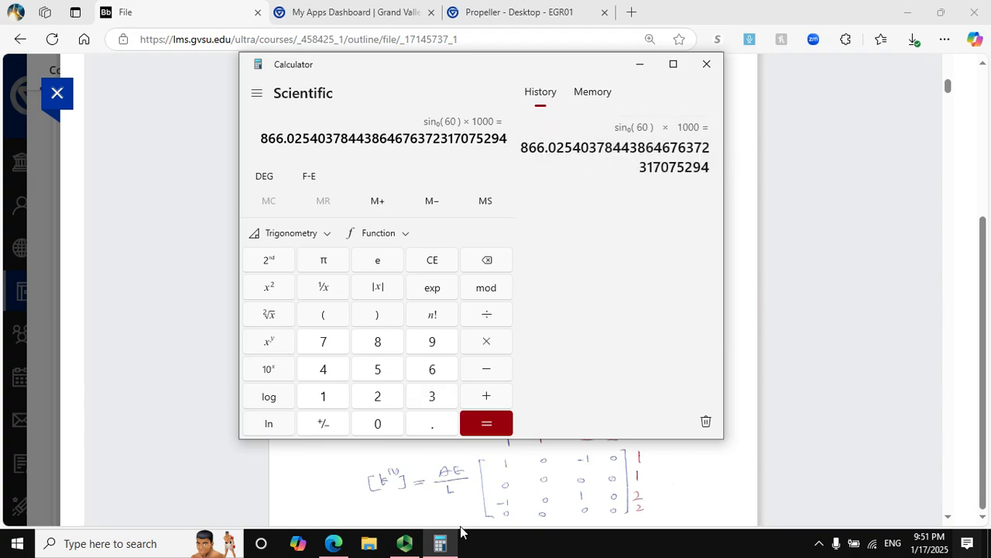
Switch back to Ansys, paste the copied height as keypoint 3's Y location, create the keypoint and restore the full-screen view.
{"action": "left_click", "coordinate": [333, 543]}
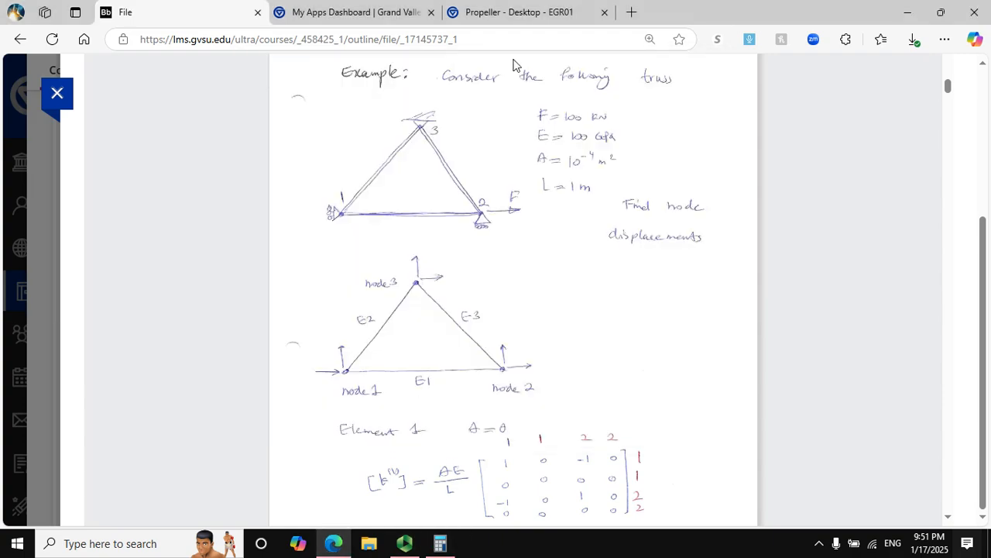
{"action": "left_click", "coordinate": [551, 11]}
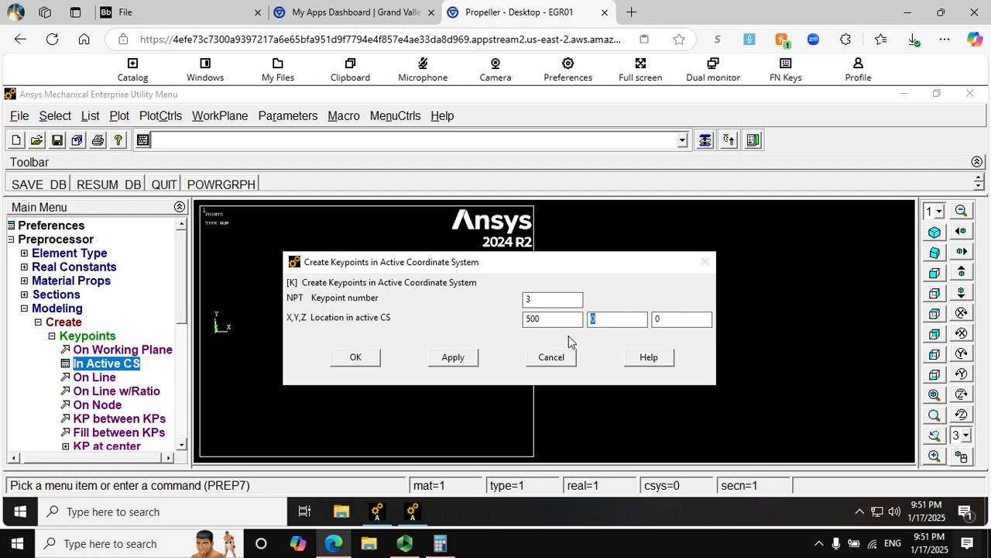
{"action": "key", "text": "ctrl+v"}
{"action": "left_click", "coordinate": [369, 357]}
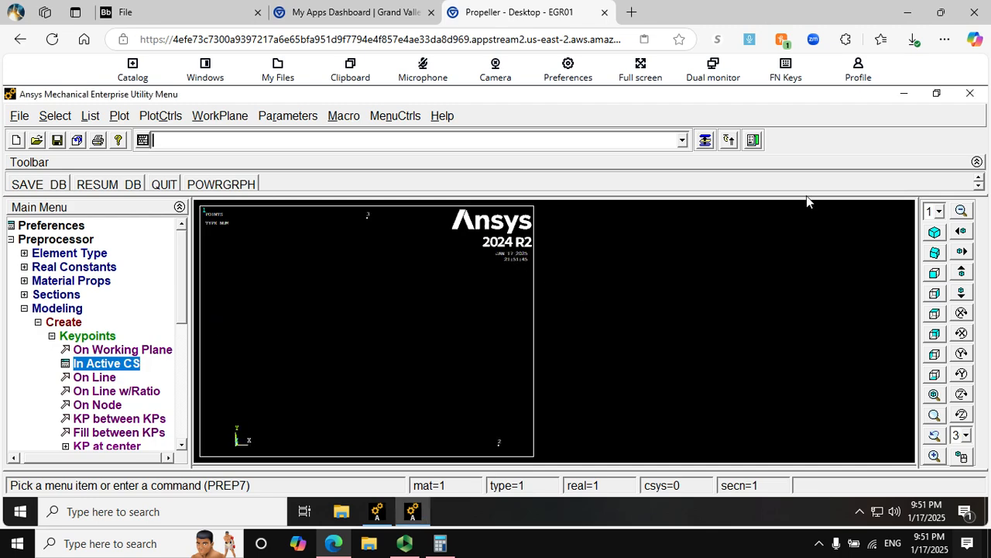
{"action": "left_click", "coordinate": [641, 68]}
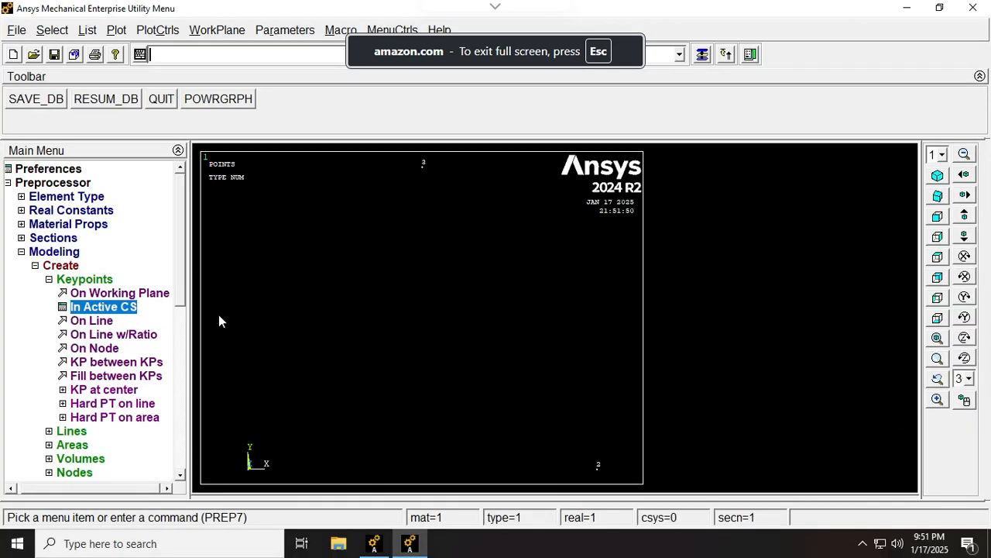
Create straight lines between keypoints 1 and 2, 2 and 3, and 1 and 3 to form the truss triangle.
{"action": "left_click", "coordinate": [51, 279]}
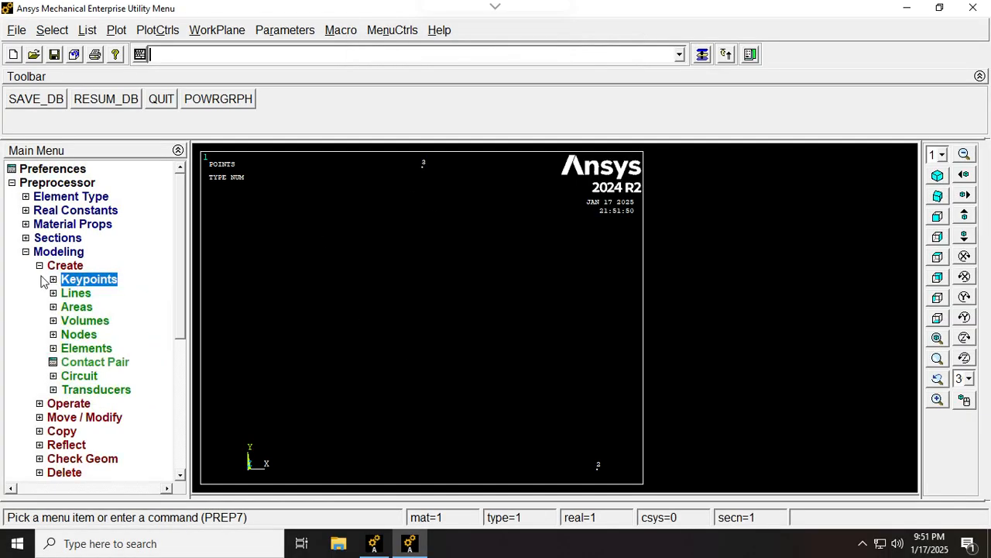
{"action": "left_click", "coordinate": [53, 293]}
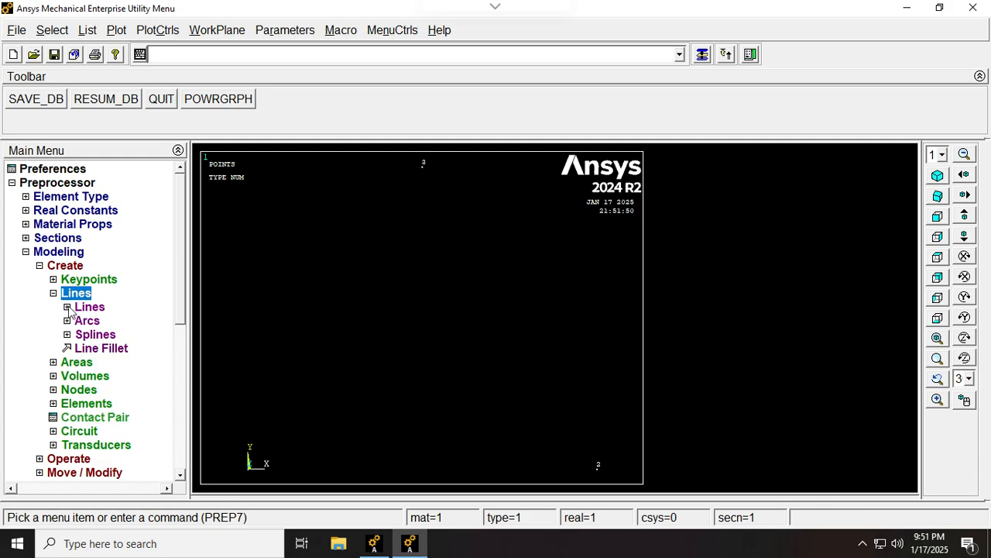
{"action": "left_click", "coordinate": [67, 306]}
{"action": "left_click", "coordinate": [99, 321]}
{"action": "left_click", "coordinate": [264, 470]}
{"action": "left_click", "coordinate": [597, 468]}
{"action": "left_click", "coordinate": [423, 166]}
{"action": "left_click", "coordinate": [264, 465]}
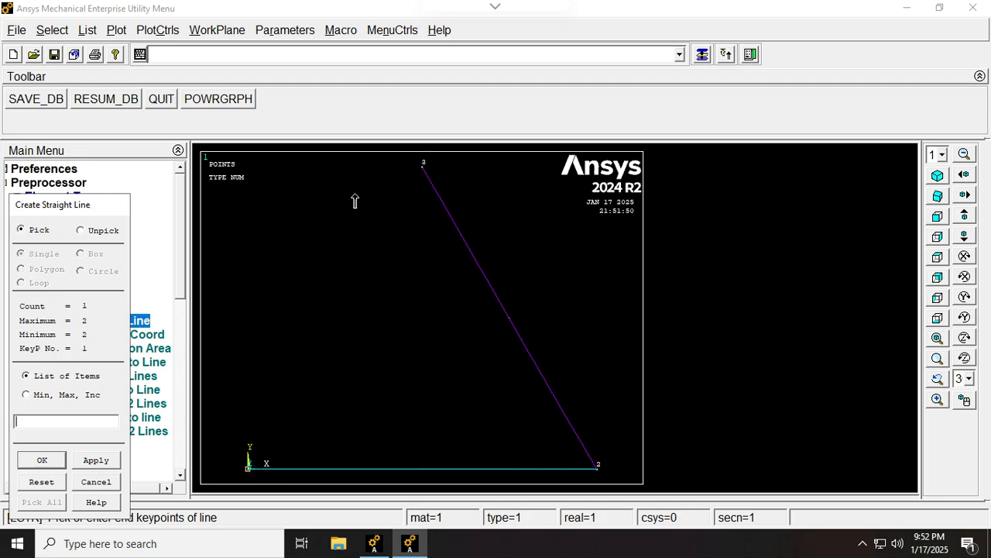
{"action": "left_click", "coordinate": [424, 165]}
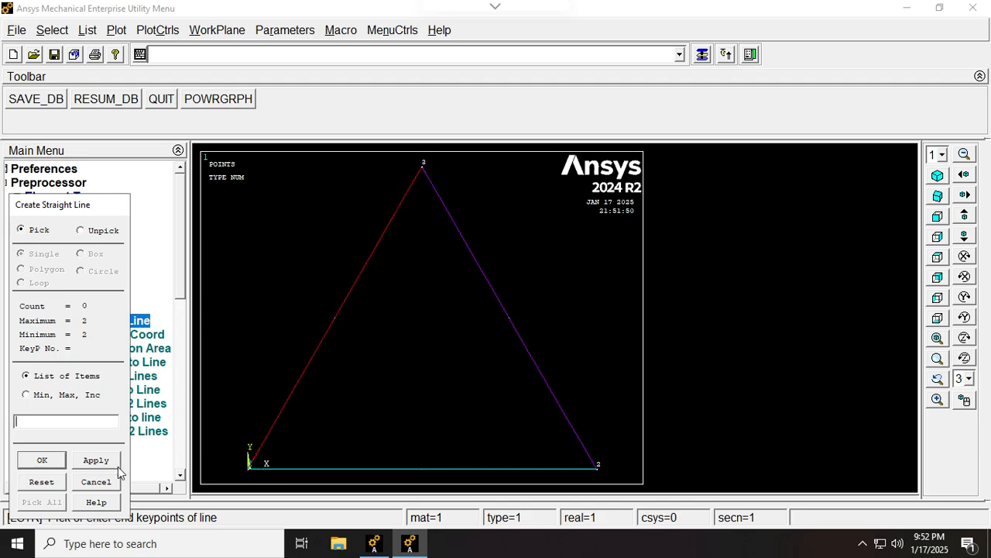
{"action": "left_click", "coordinate": [96, 480]}
Assign material 1, element type 1 LINK180 and section 1 to all lines as mesh attributes.
{"action": "left_click", "coordinate": [60, 308]}
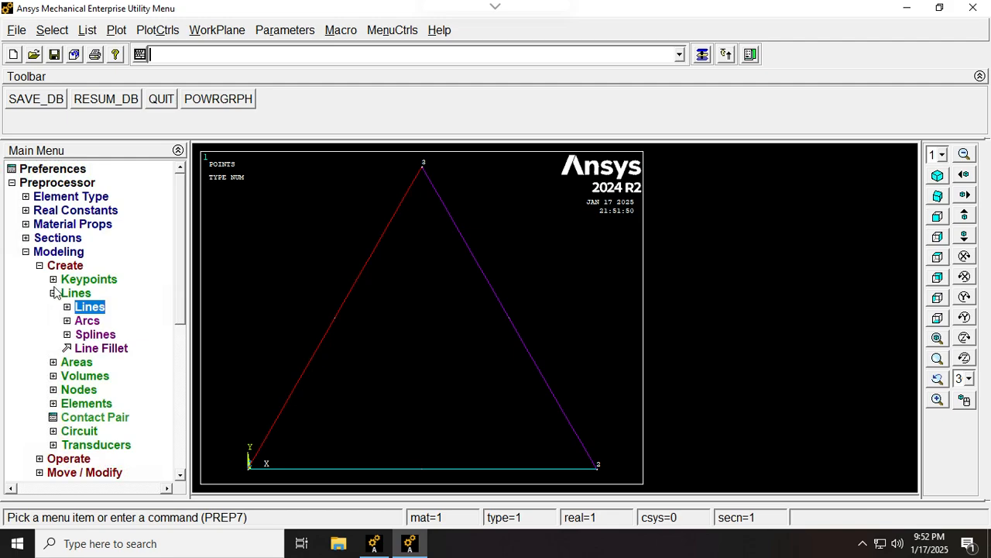
{"action": "left_click", "coordinate": [53, 291]}
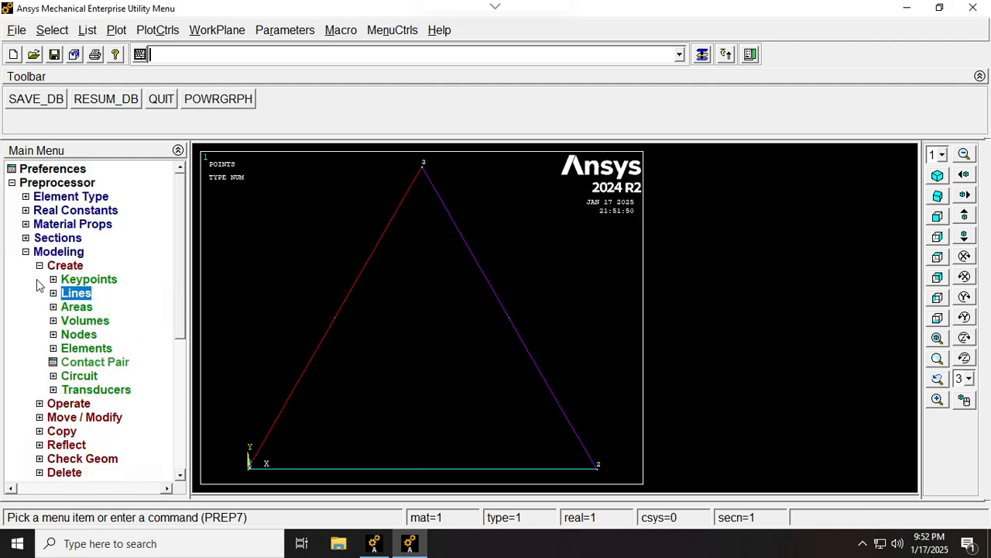
{"action": "left_click", "coordinate": [39, 265]}
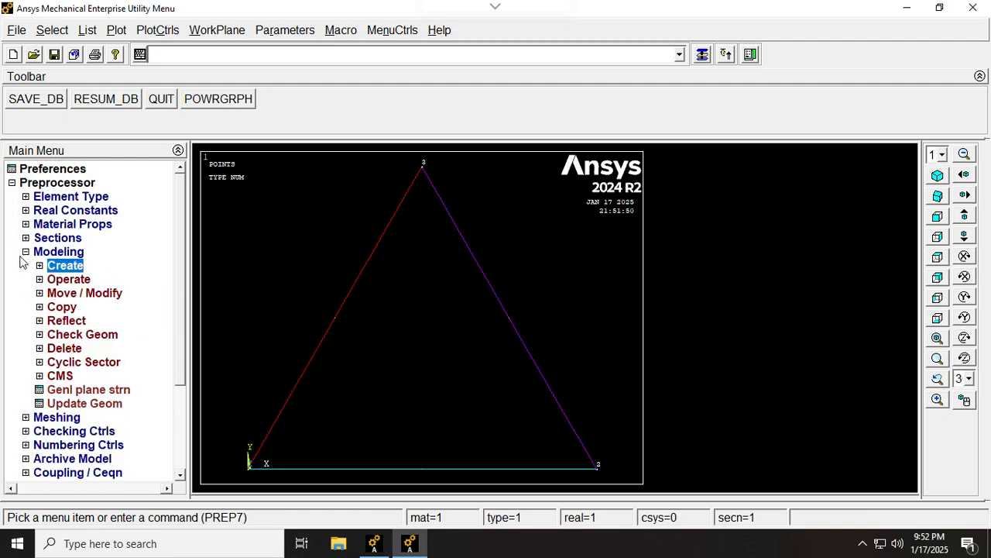
{"action": "left_click", "coordinate": [25, 251]}
{"action": "left_click", "coordinate": [25, 265]}
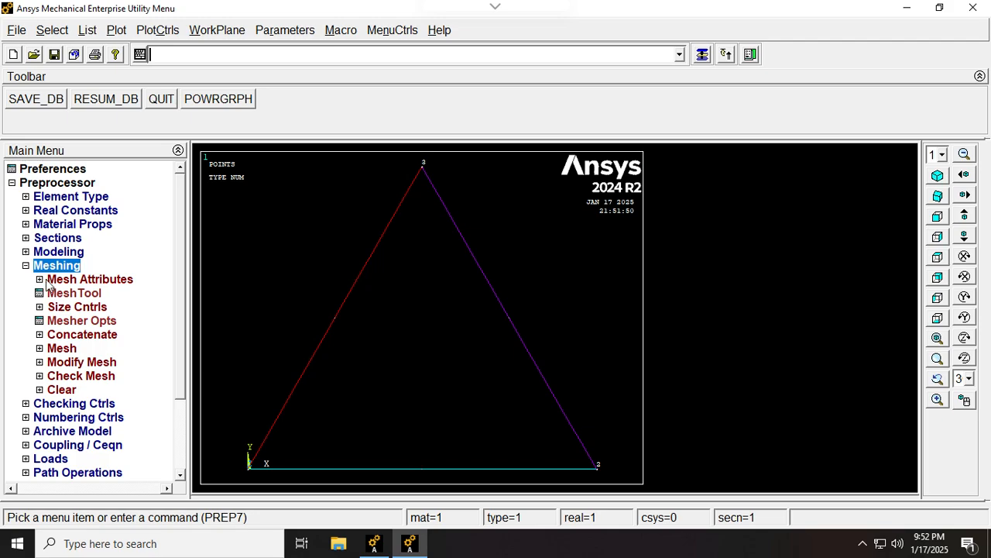
{"action": "left_click", "coordinate": [48, 282]}
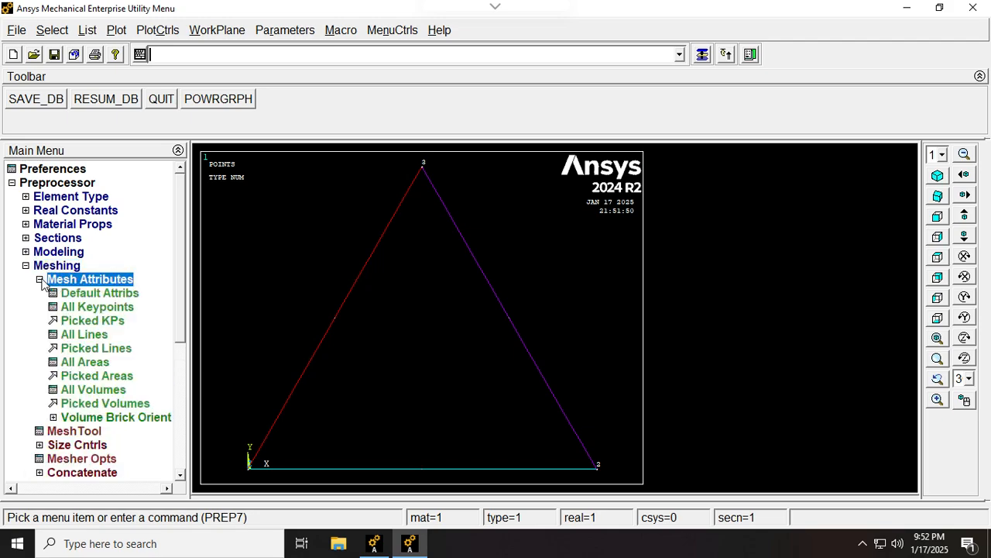
{"action": "left_click", "coordinate": [89, 334]}
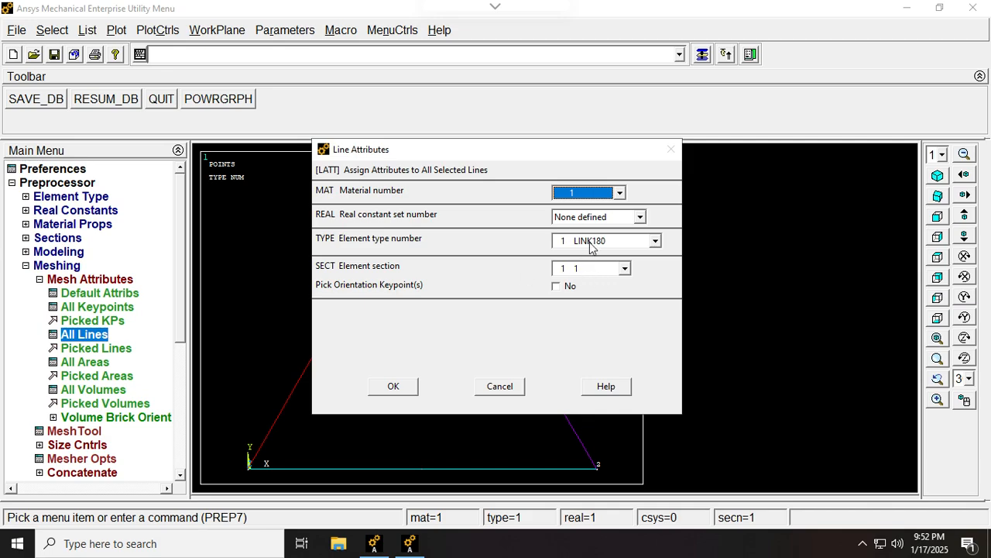
{"action": "left_click", "coordinate": [393, 385]}
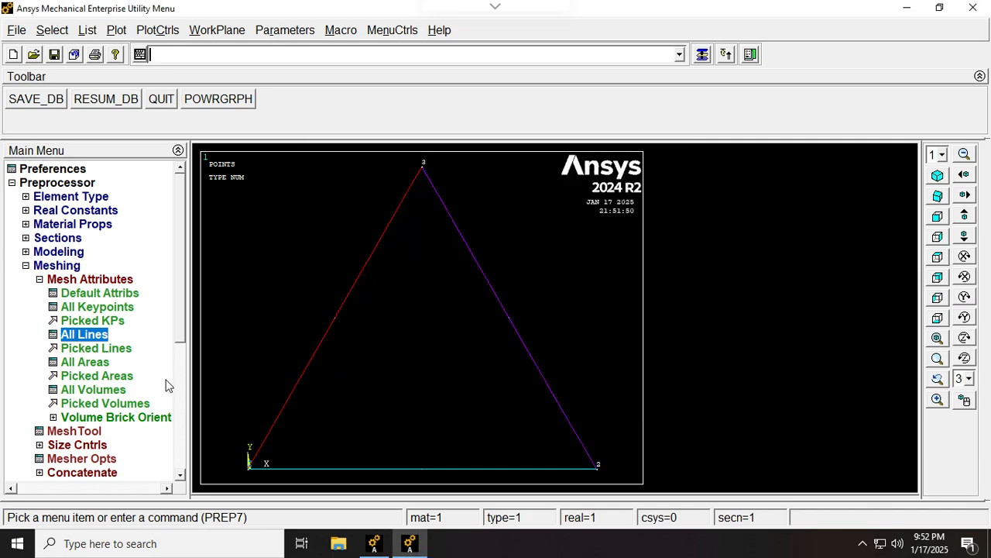
Set the element size on all lines to one element division per line.
{"action": "left_click", "coordinate": [39, 279]}
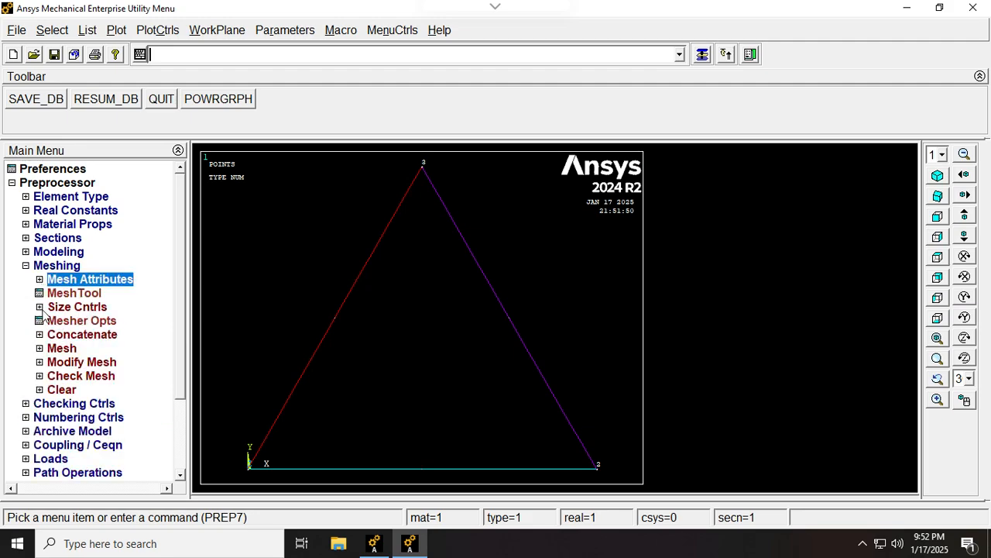
{"action": "left_click", "coordinate": [40, 307]}
{"action": "left_click", "coordinate": [53, 334]}
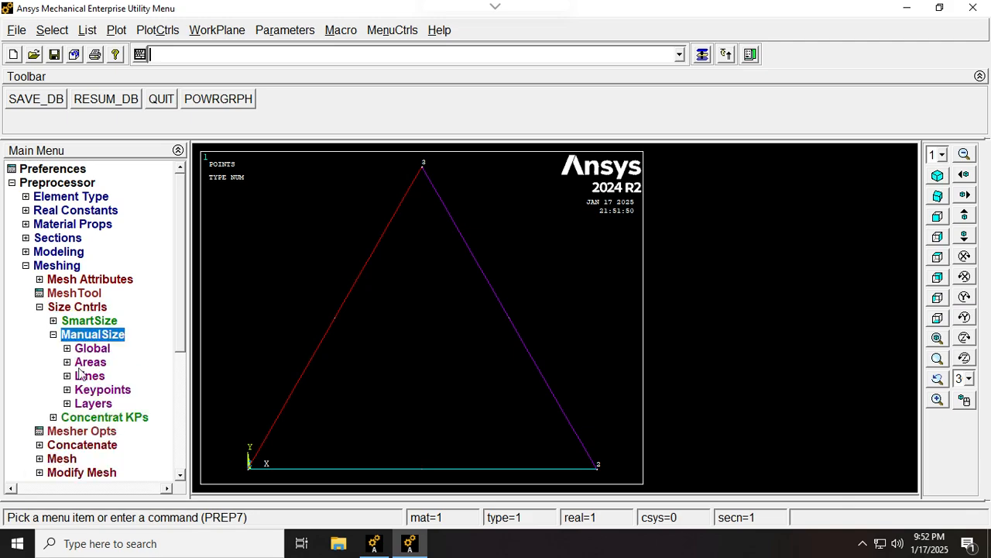
{"action": "left_click", "coordinate": [68, 376]}
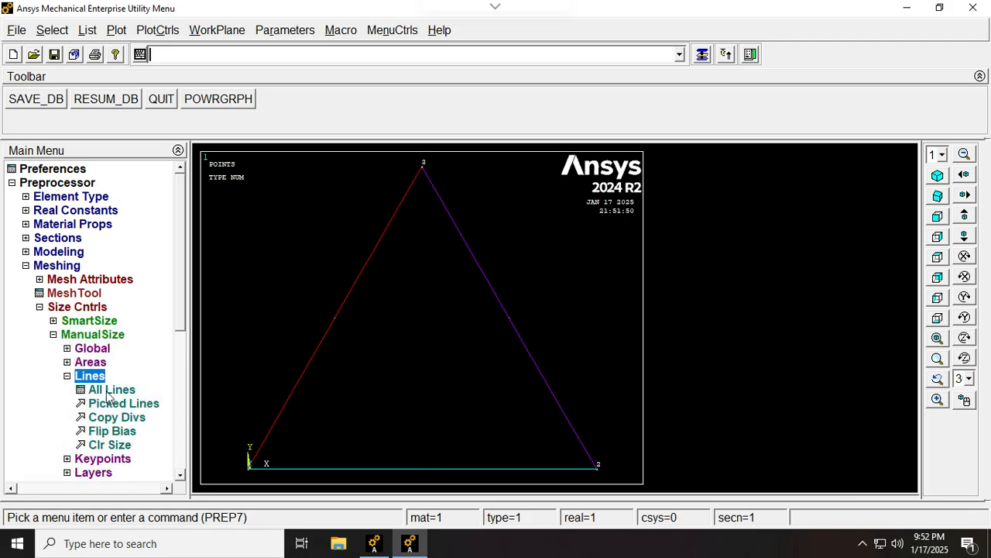
{"action": "left_click", "coordinate": [108, 391]}
{"action": "left_click", "coordinate": [581, 231]}
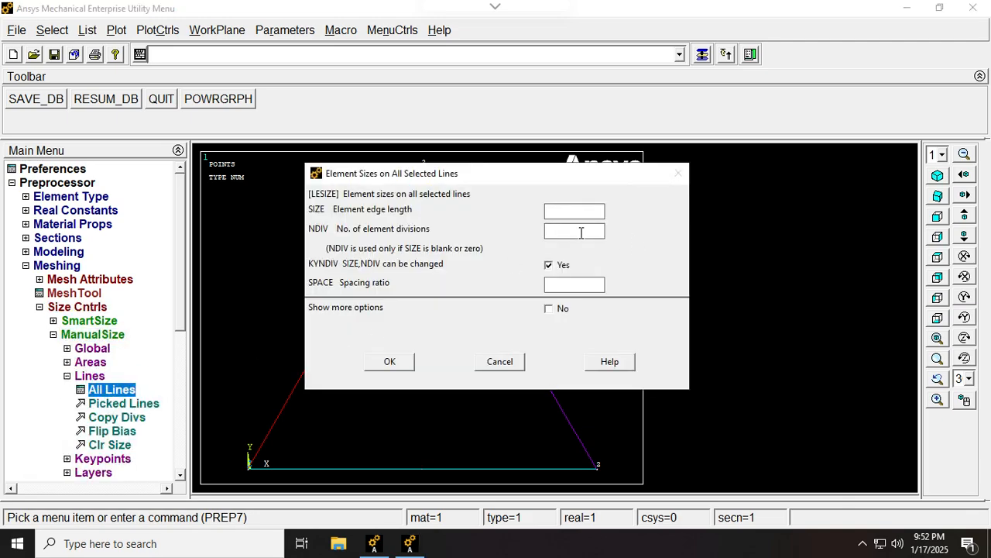
{"action": "left_click", "coordinate": [386, 364]}
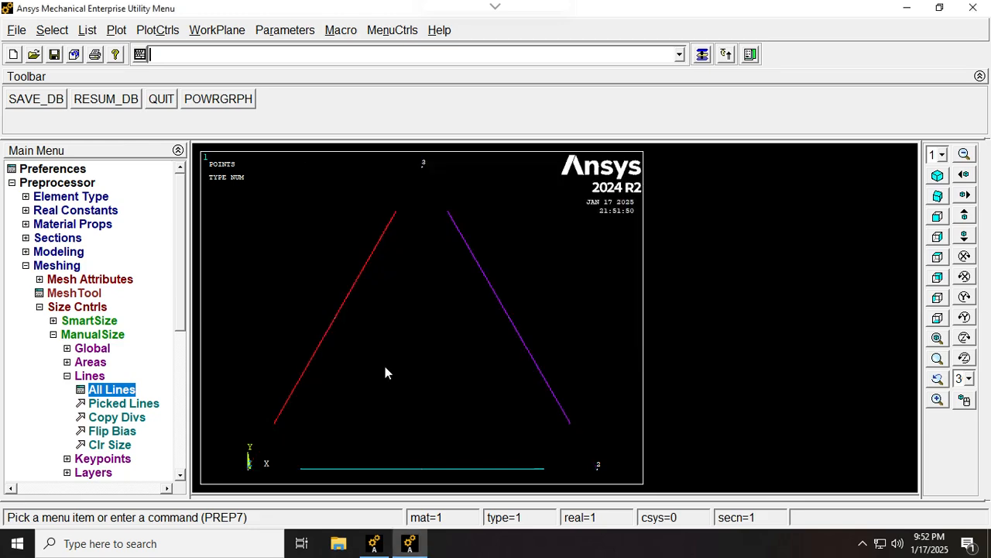
Mesh all three truss lines into elements.
{"action": "left_click", "coordinate": [68, 377]}
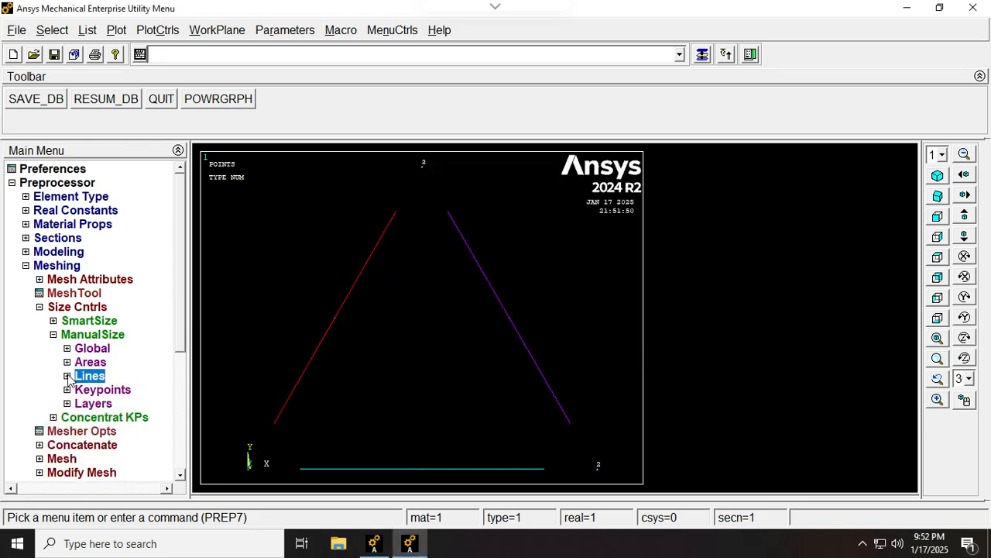
{"action": "left_click", "coordinate": [54, 335]}
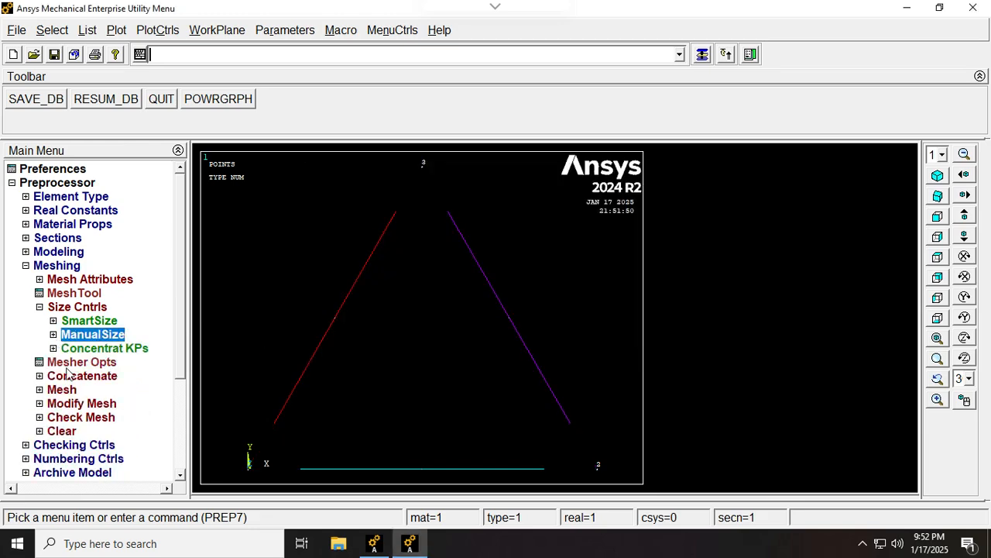
{"action": "scroll", "coordinate": [184, 323], "scroll_direction": "down", "scroll_amount": 5}
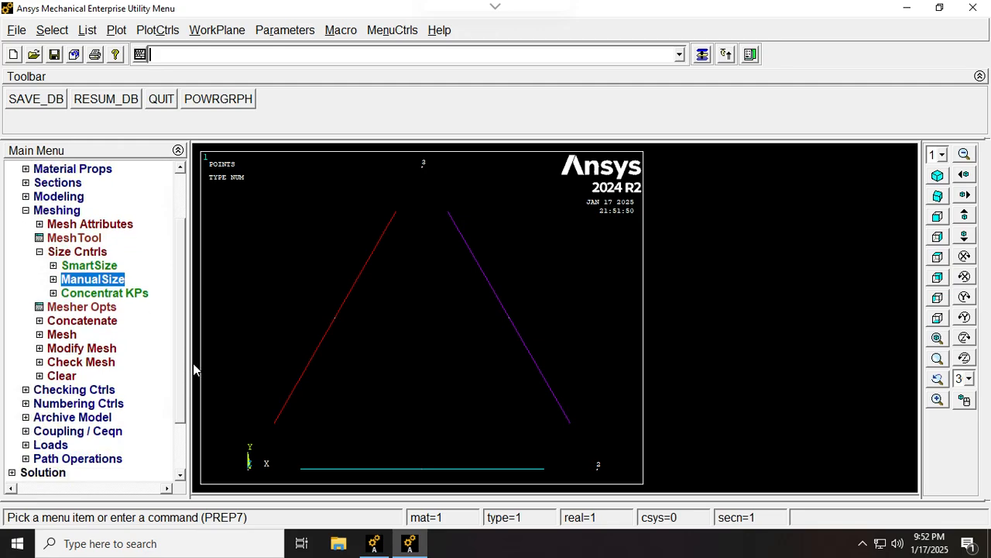
{"action": "left_click", "coordinate": [48, 321]}
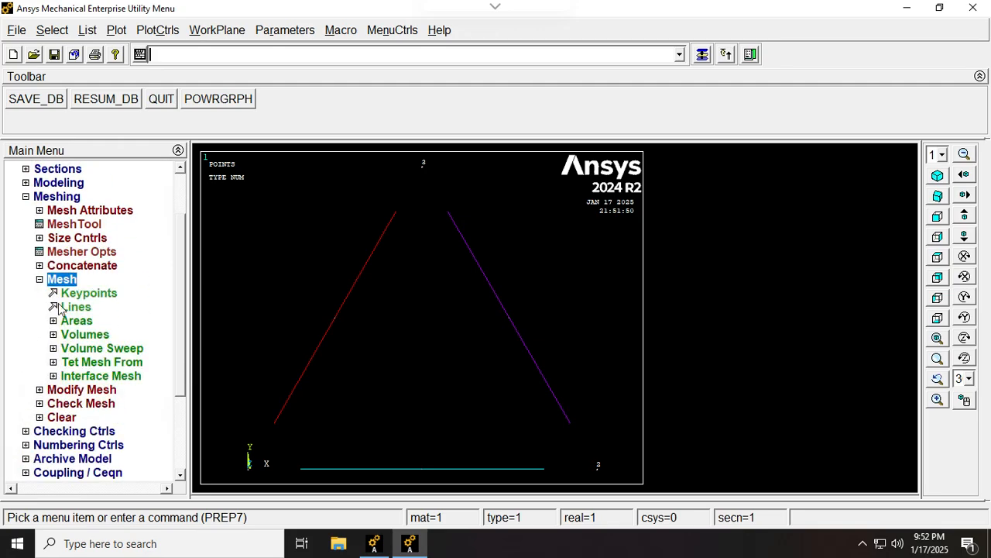
{"action": "left_click", "coordinate": [72, 303]}
{"action": "left_click_drag", "start_coordinate": [85, 209], "coordinate": [272, 77]}
{"action": "left_click", "coordinate": [244, 371]}
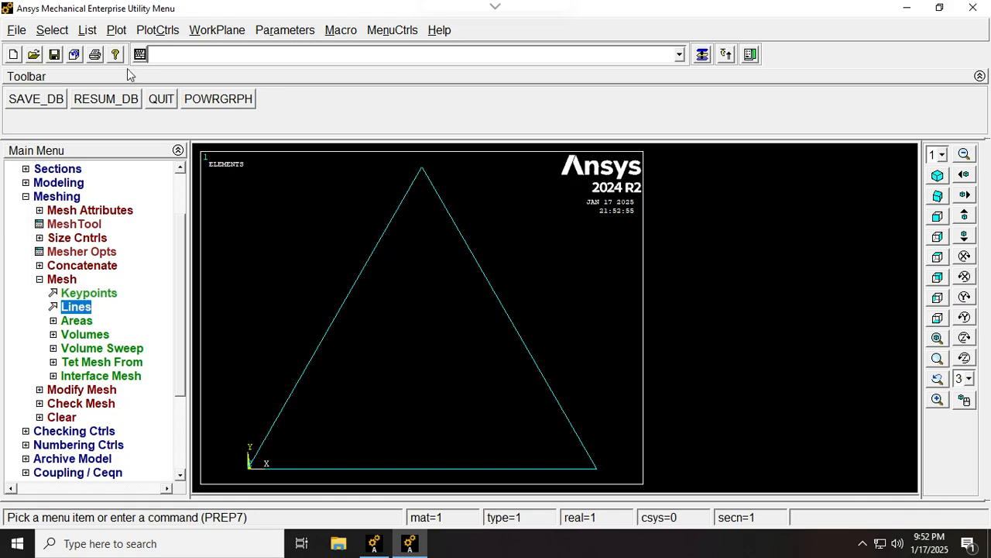
List all elements with their attributes and nodes to check the mesh, and close the listing.
{"action": "left_click", "coordinate": [96, 31]}
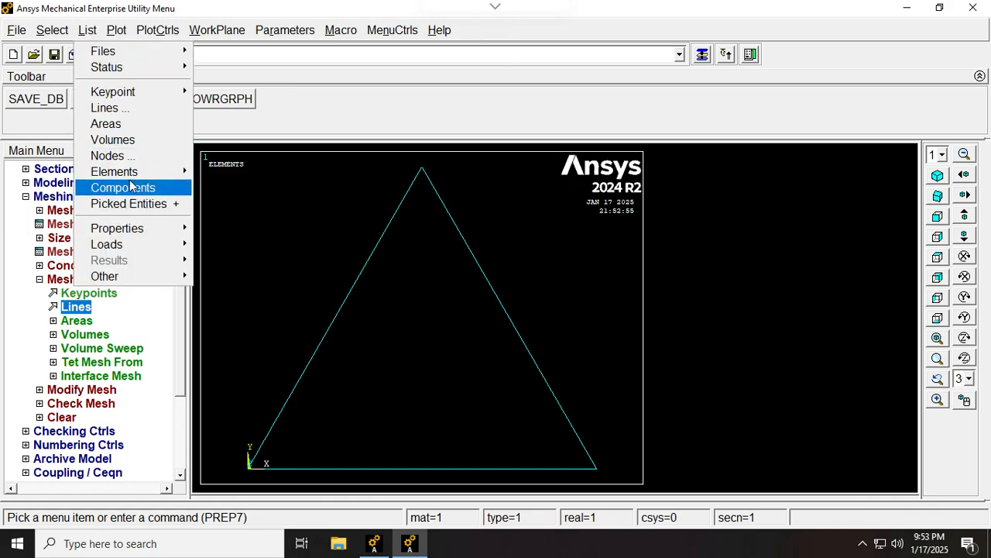
{"action": "mouse_move", "coordinate": [117, 172]}
{"action": "left_click", "coordinate": [252, 171]}
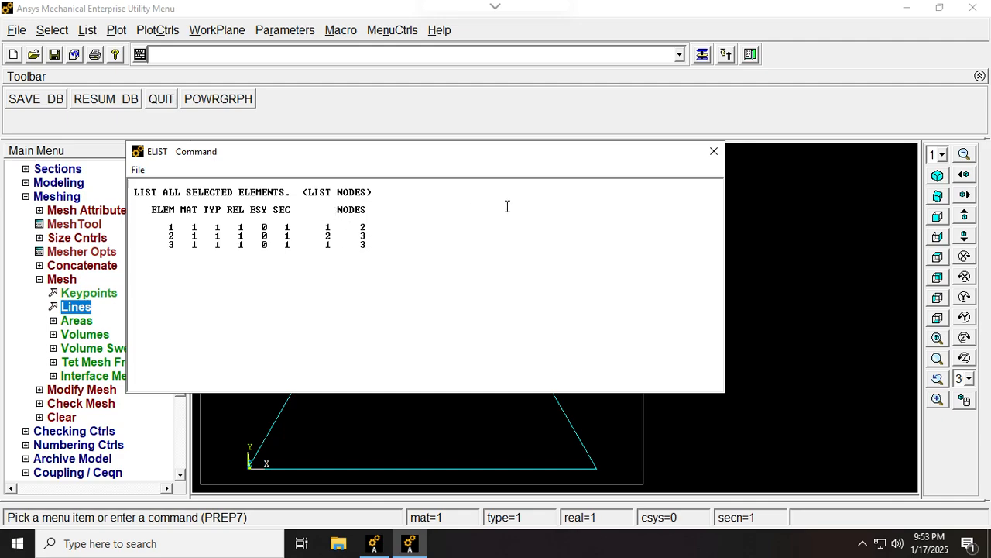
{"action": "left_click", "coordinate": [713, 151]}
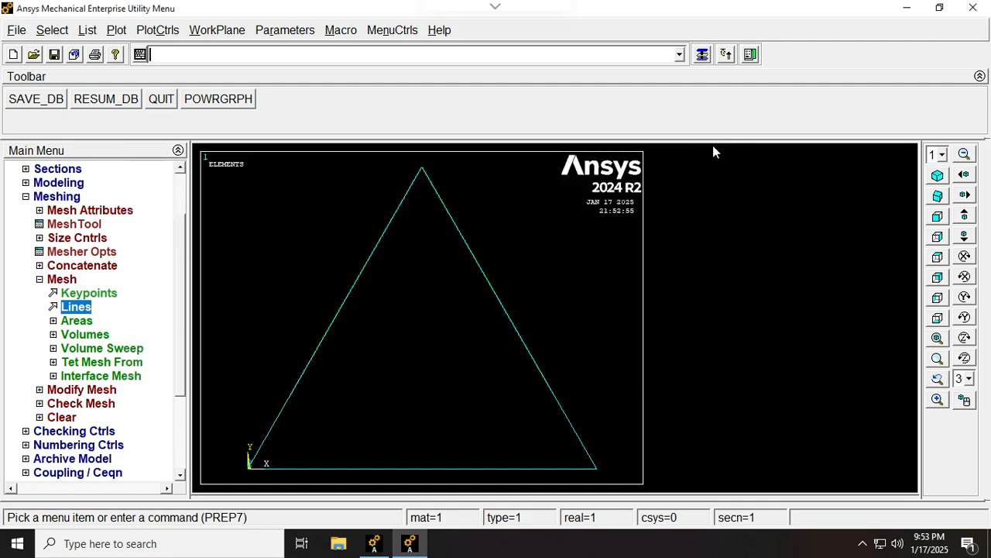
Define a new analysis of type Static for the loads.
{"action": "left_click", "coordinate": [40, 278]}
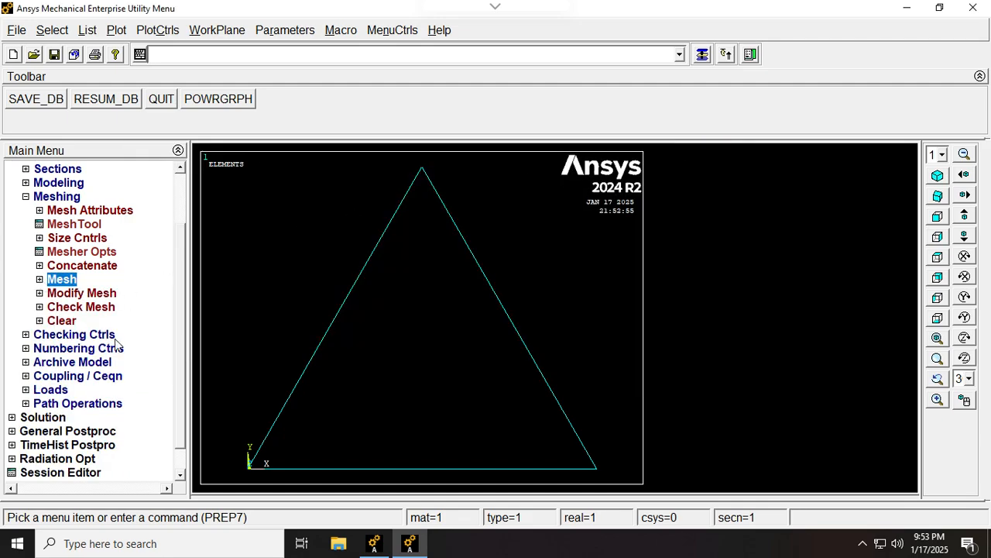
{"action": "left_click", "coordinate": [25, 390]}
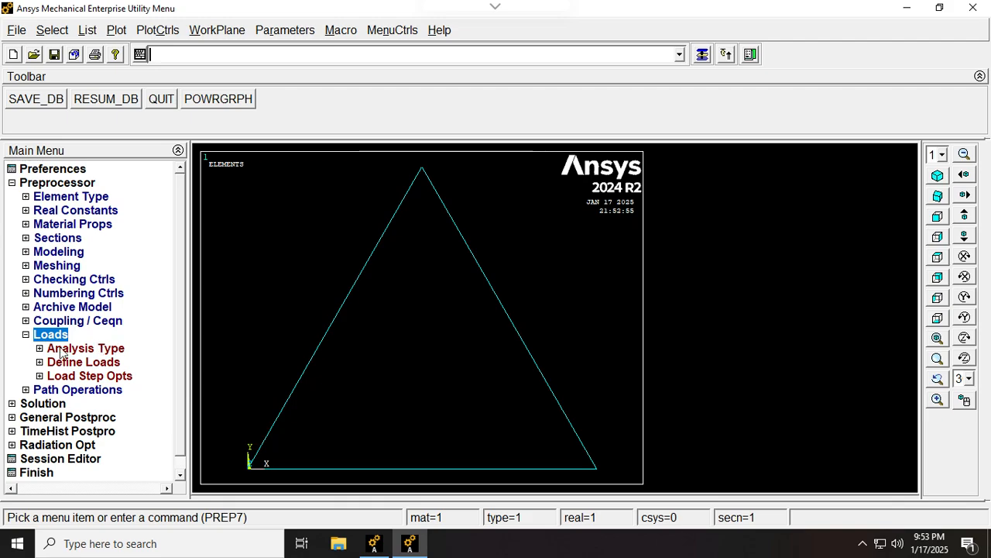
{"action": "left_click", "coordinate": [86, 348]}
{"action": "left_click", "coordinate": [100, 363]}
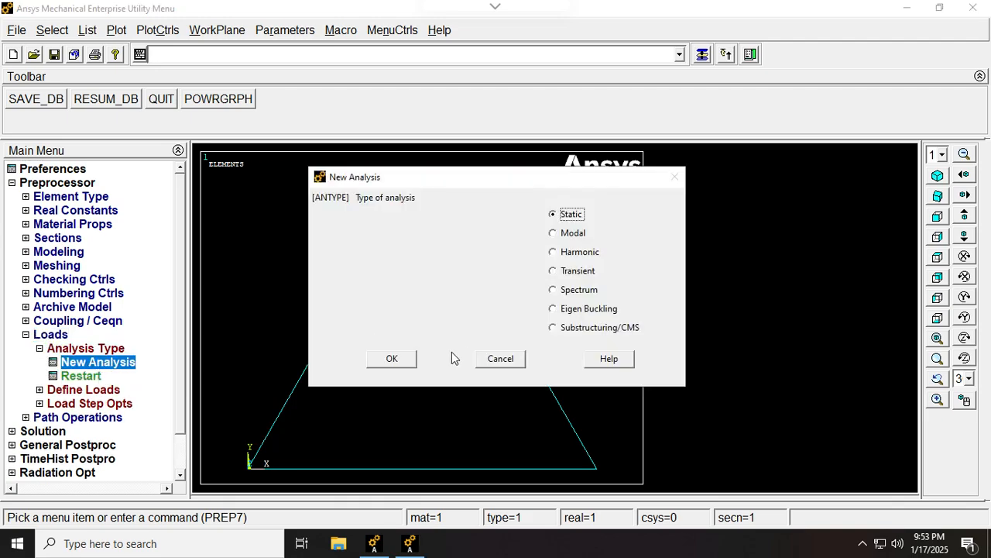
{"action": "left_click", "coordinate": [392, 358]}
Apply a structural displacement constraint on keypoint 3 at the truss apex, fixing All DOF.
{"action": "left_click", "coordinate": [41, 390]}
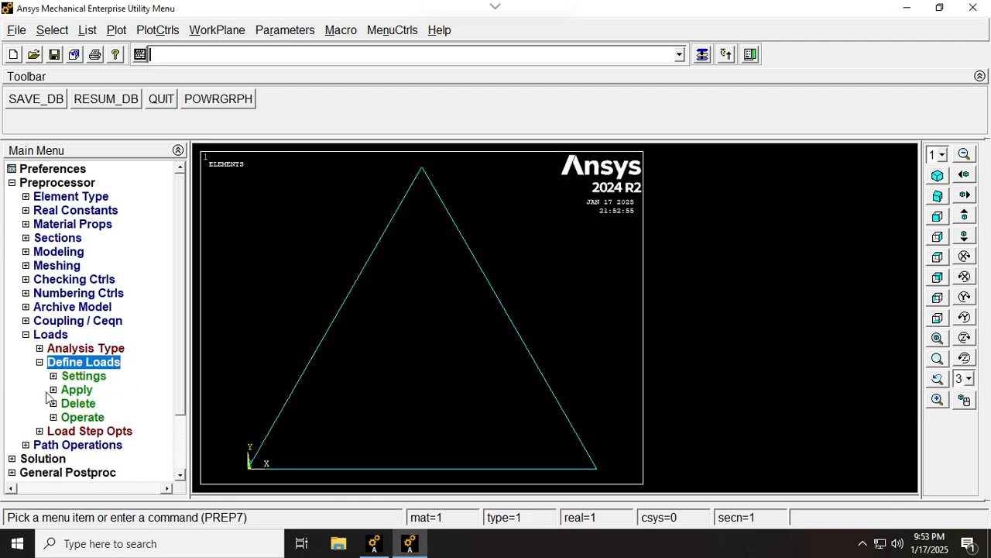
{"action": "scroll", "coordinate": [185, 383], "scroll_direction": "down", "scroll_amount": 2}
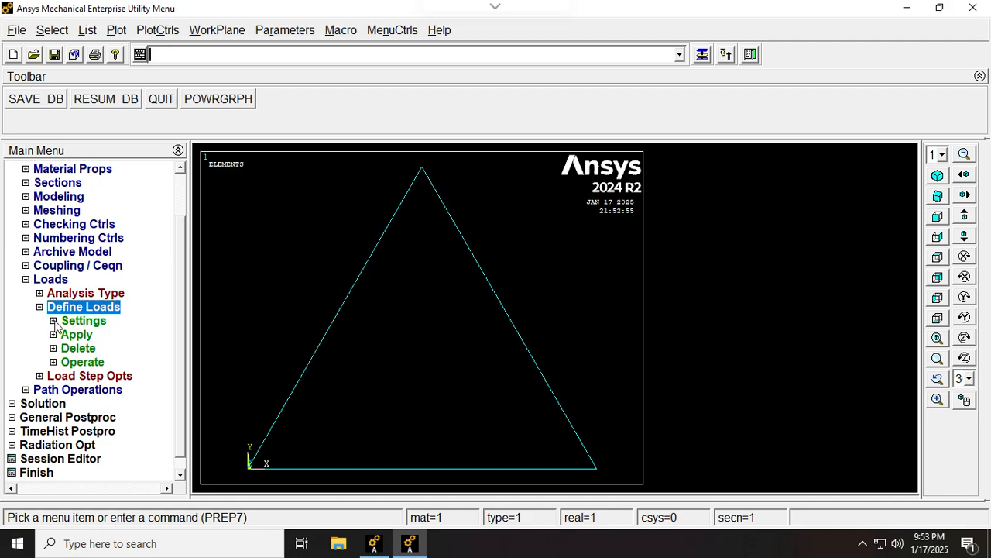
{"action": "left_click", "coordinate": [54, 321]}
{"action": "left_click", "coordinate": [56, 308]}
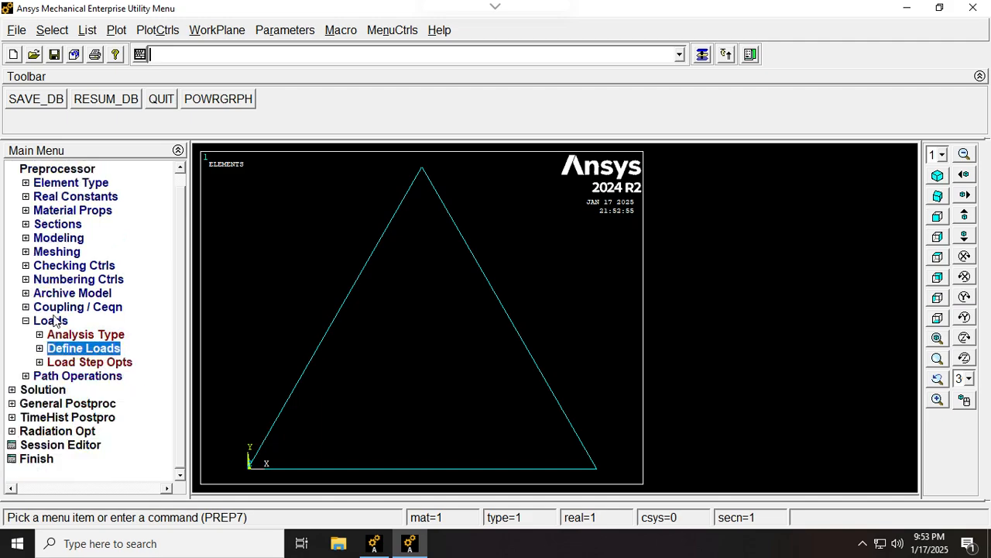
{"action": "left_click", "coordinate": [39, 349]}
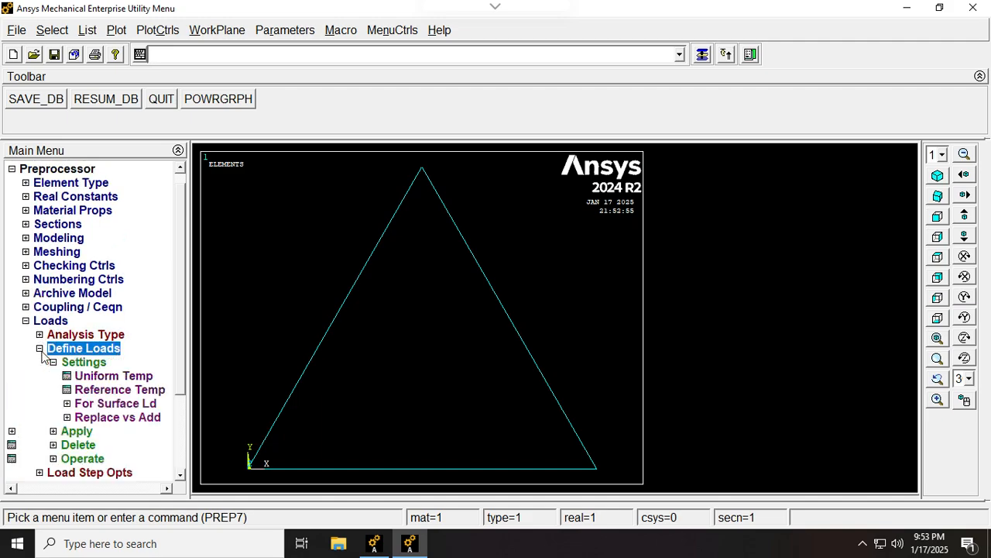
{"action": "left_click", "coordinate": [62, 433]}
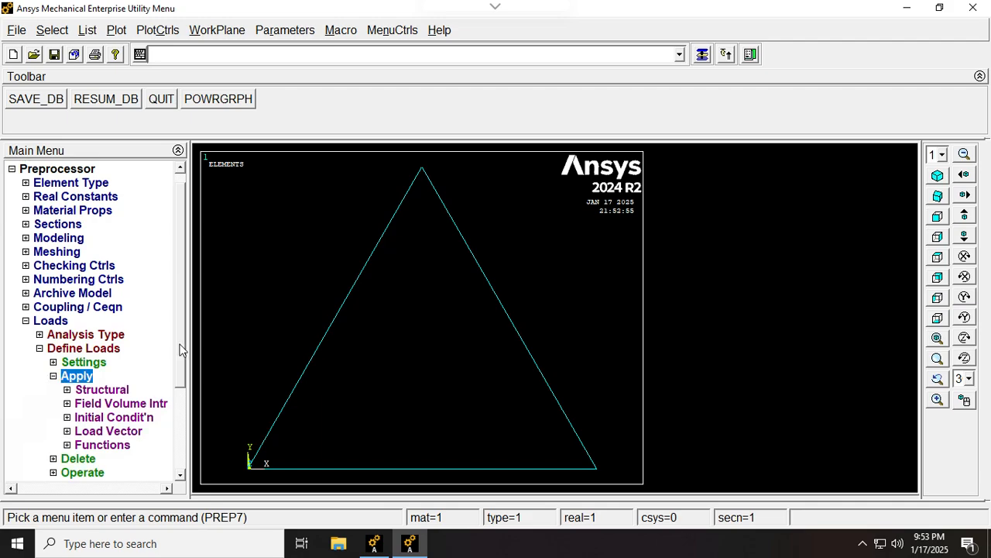
{"action": "left_click", "coordinate": [183, 395]}
{"action": "left_click", "coordinate": [76, 324]}
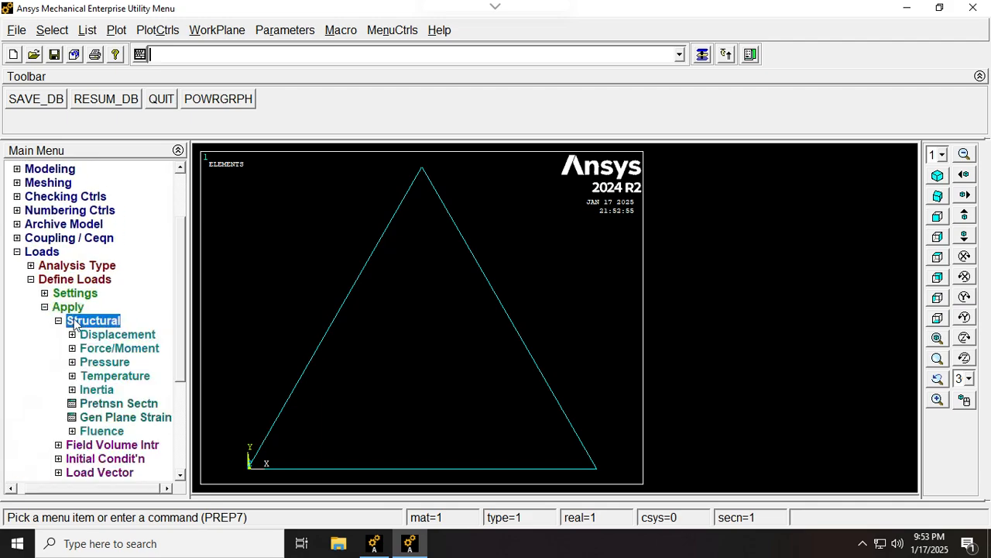
{"action": "left_click", "coordinate": [72, 335]}
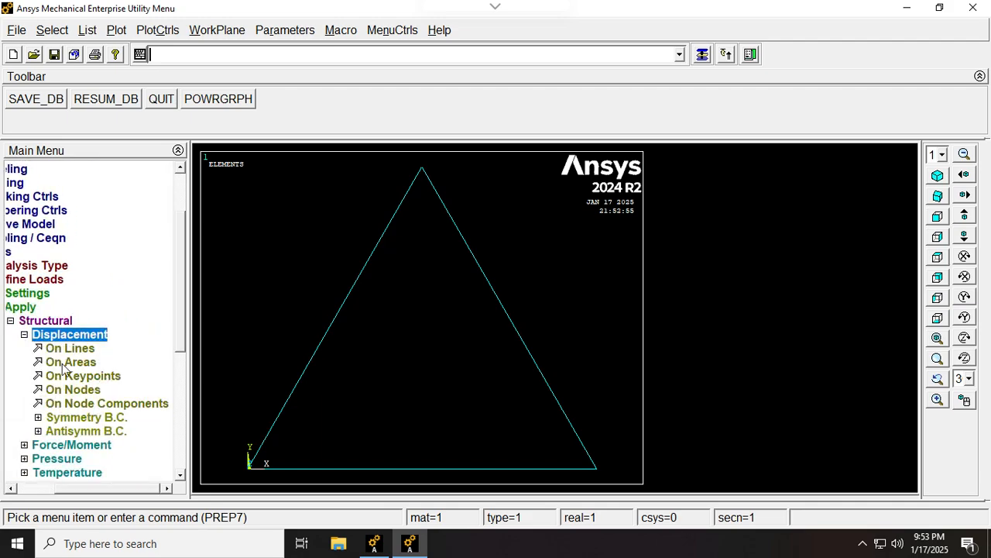
{"action": "left_click", "coordinate": [85, 376]}
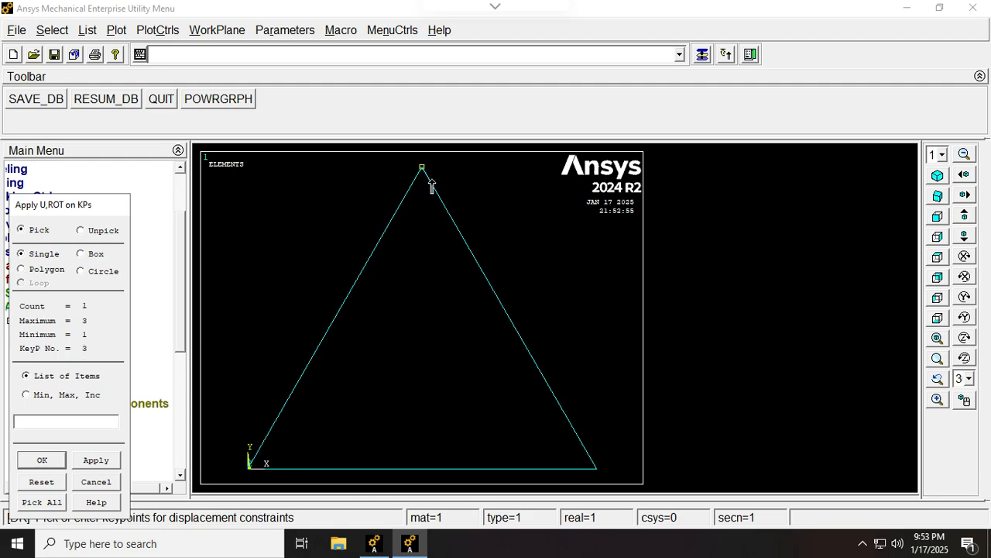
{"action": "left_click_drag", "start_coordinate": [85, 205], "coordinate": [171, 127]}
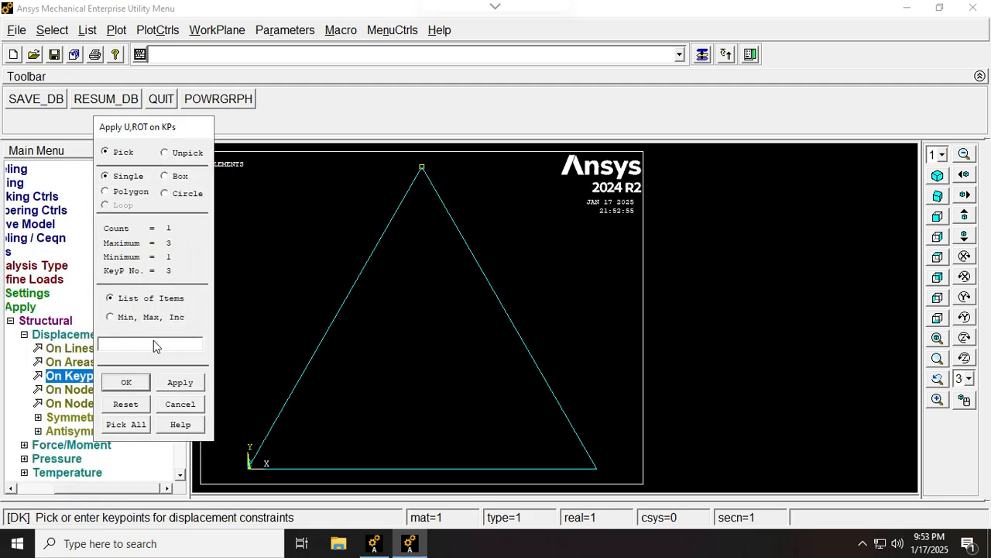
{"action": "left_click", "coordinate": [126, 381]}
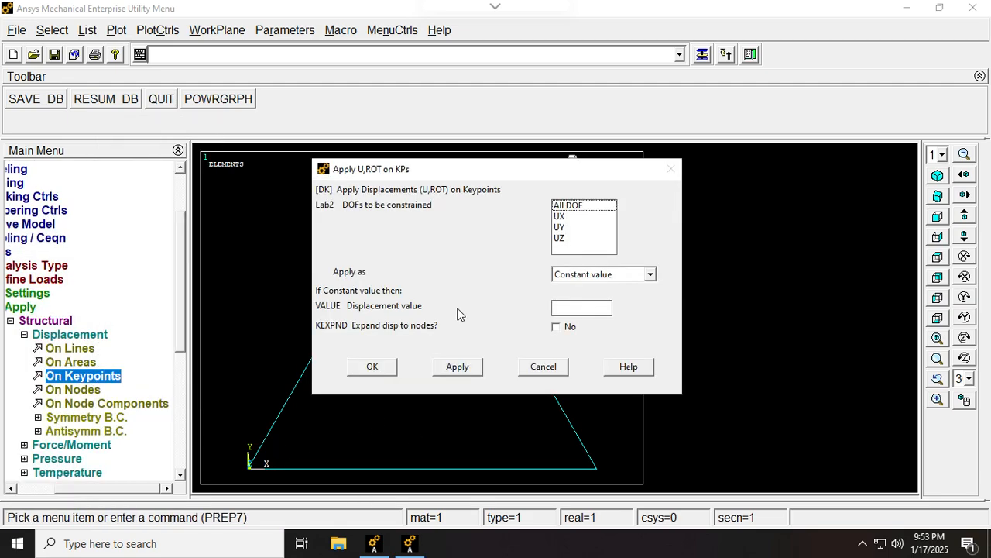
{"action": "left_click", "coordinate": [584, 205]}
{"action": "left_click", "coordinate": [391, 369]}
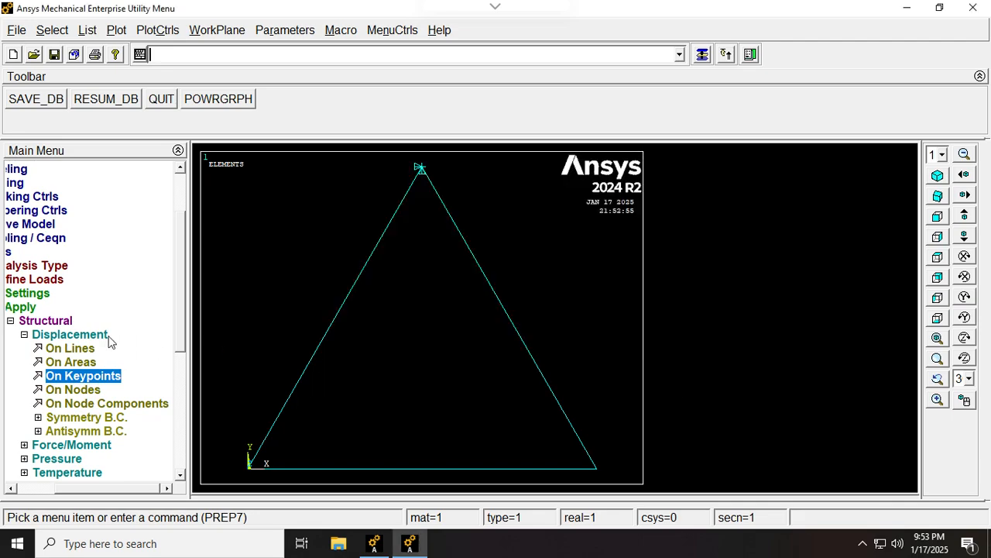
Constrain keypoint 1 at the origin in UX and UZ only, with a constant displacement value of 0.
{"action": "left_click", "coordinate": [87, 375]}
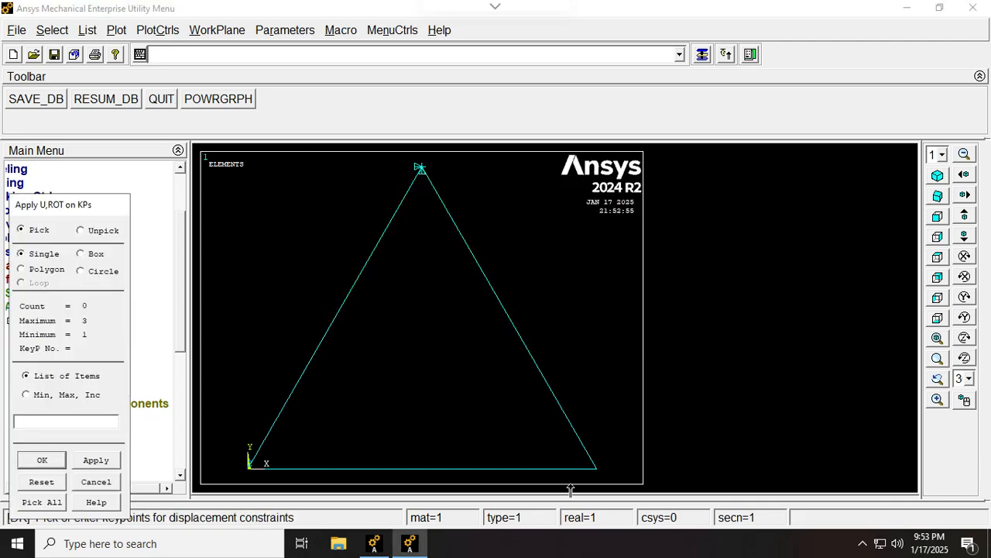
{"action": "left_click", "coordinate": [248, 466]}
{"action": "left_click", "coordinate": [43, 461]}
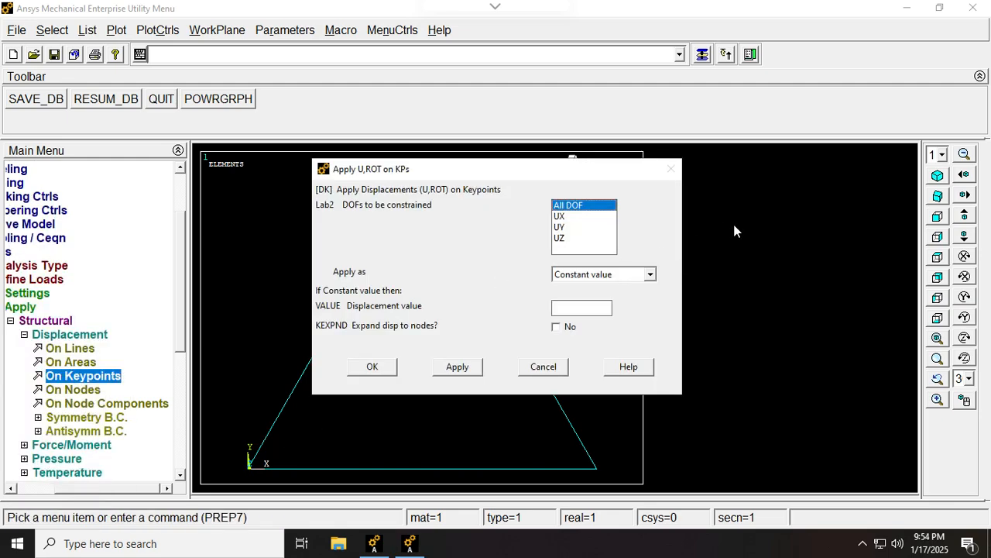
{"action": "left_click", "coordinate": [564, 218]}
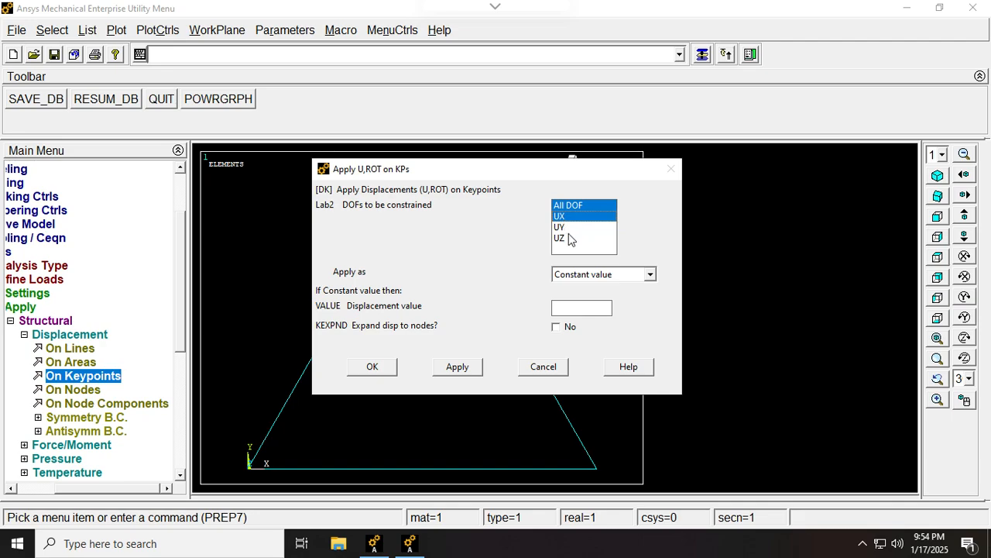
{"action": "left_click", "coordinate": [566, 238]}
{"action": "left_click", "coordinate": [582, 206]}
{"action": "left_click", "coordinate": [581, 308]}
{"action": "left_click", "coordinate": [372, 366]}
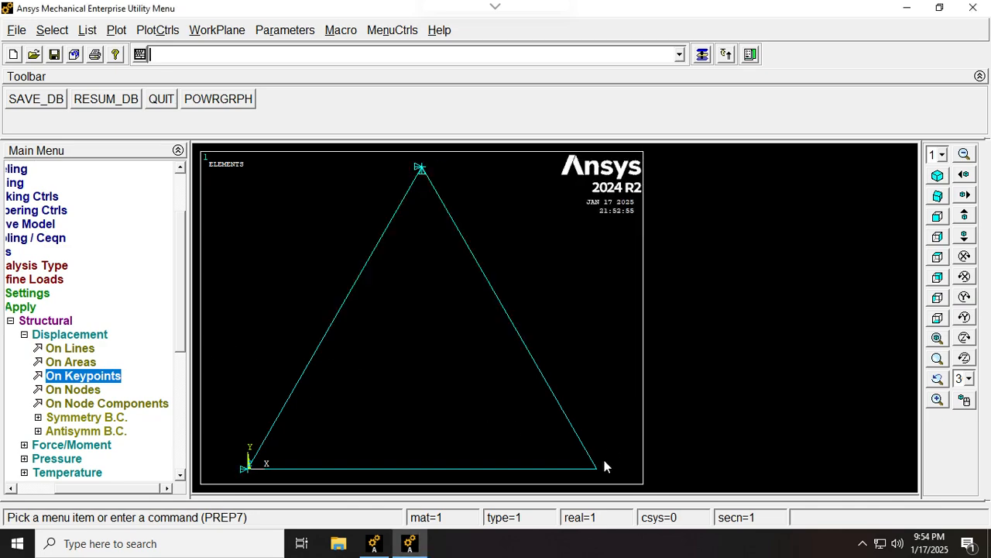
Constrain keypoint 2 at the free end of the truss base in UY and UZ only, with a constant displacement value of 0.
{"action": "left_click", "coordinate": [117, 377]}
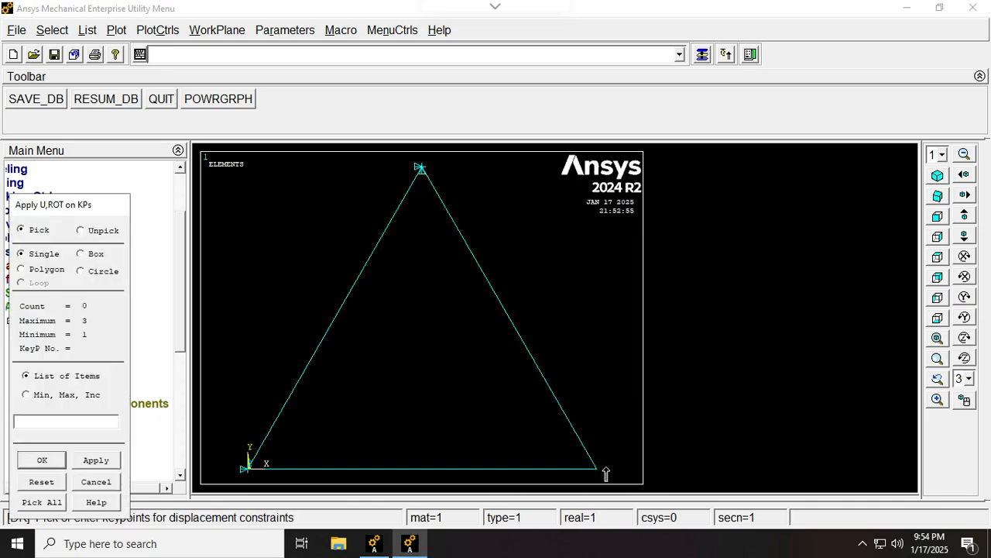
{"action": "left_click", "coordinate": [52, 462]}
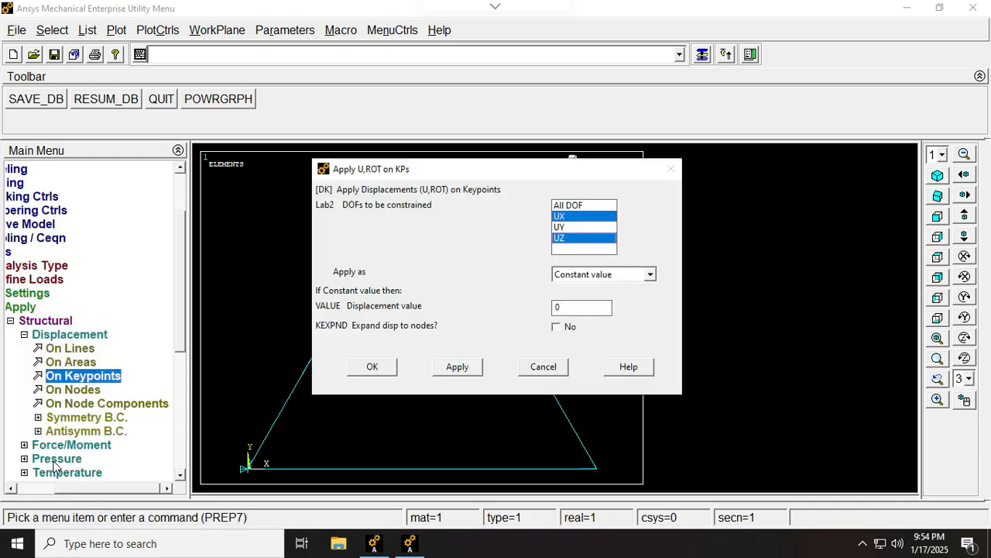
{"action": "left_click", "coordinate": [568, 219]}
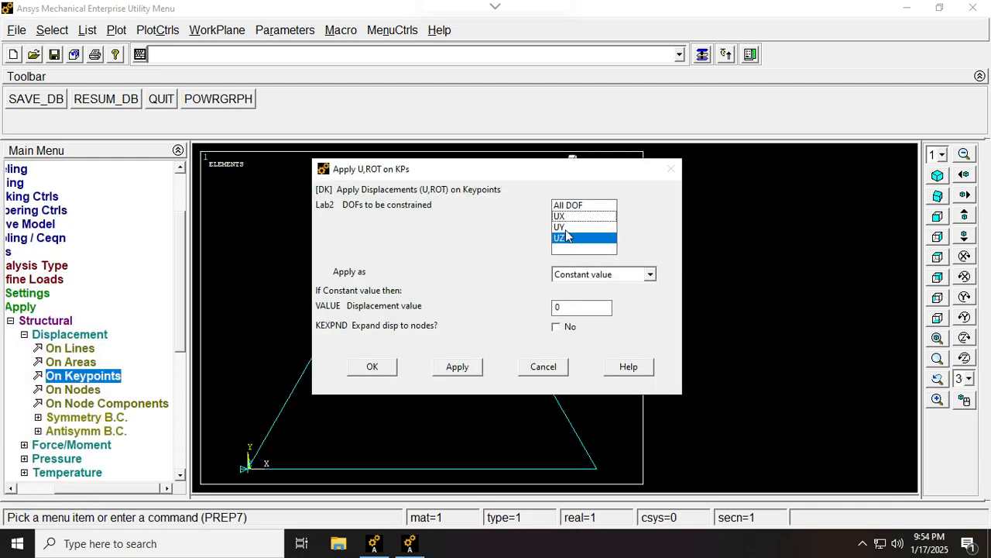
{"action": "left_click", "coordinate": [566, 228]}
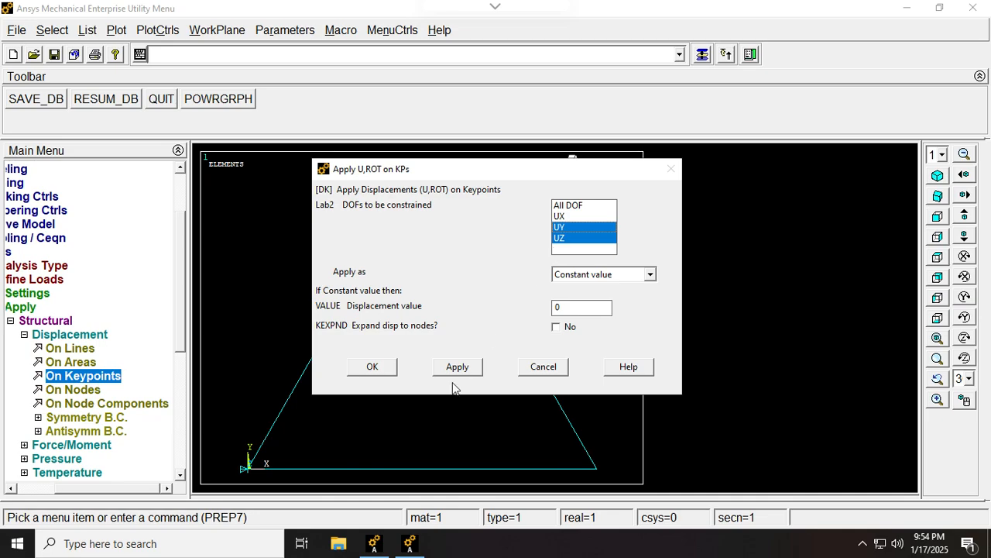
{"action": "left_click", "coordinate": [358, 370]}
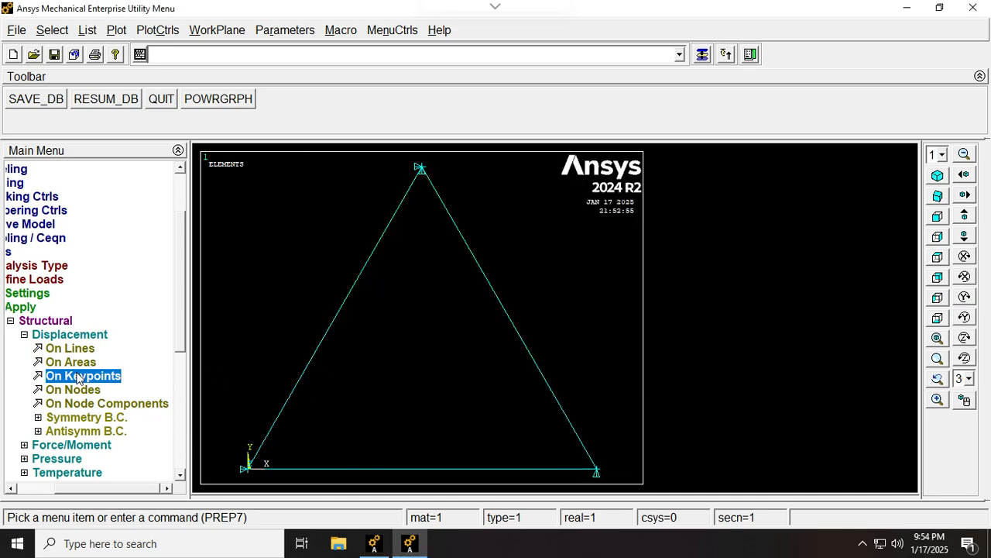
Apply a structural force on keypoint 2 in the FX direction, with a constant value of 100000 for the 100 kN load.
{"action": "left_click", "coordinate": [25, 335]}
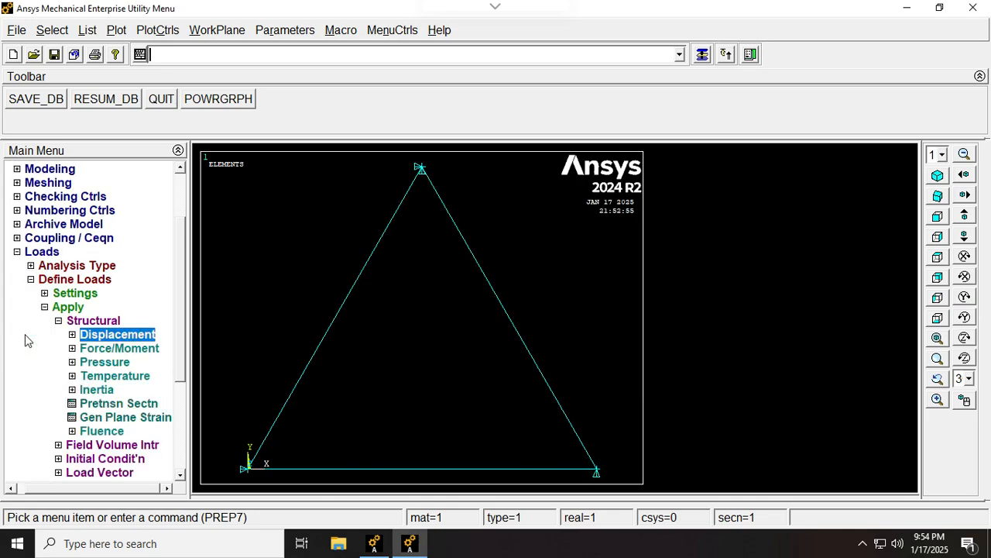
{"action": "left_click", "coordinate": [72, 351]}
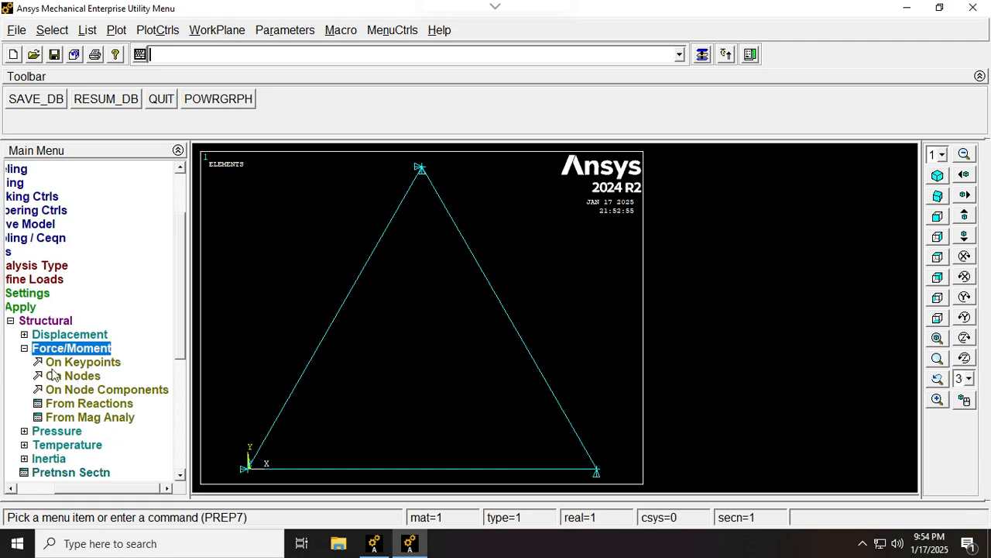
{"action": "left_click", "coordinate": [53, 363]}
{"action": "left_click", "coordinate": [587, 472]}
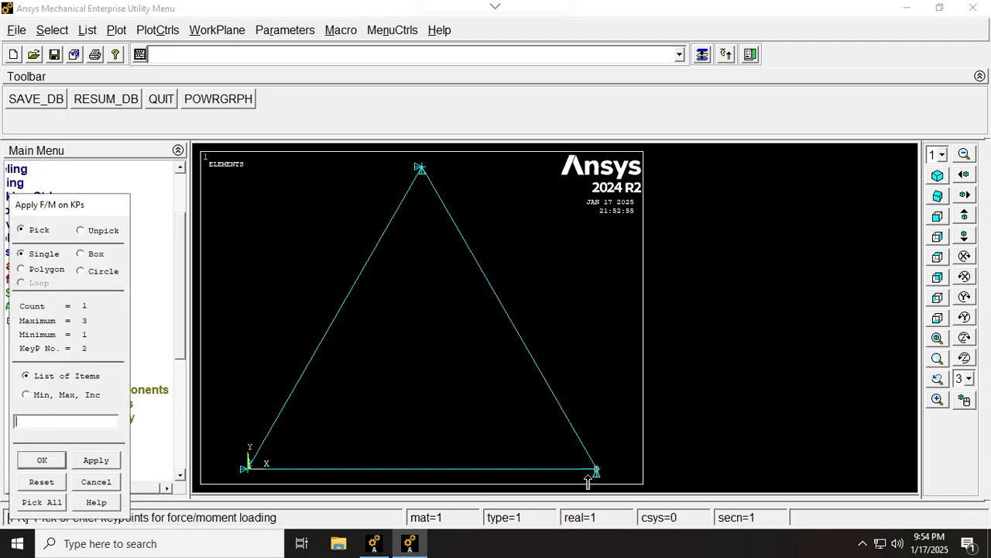
{"action": "left_click_drag", "start_coordinate": [43, 197], "coordinate": [149, 32]}
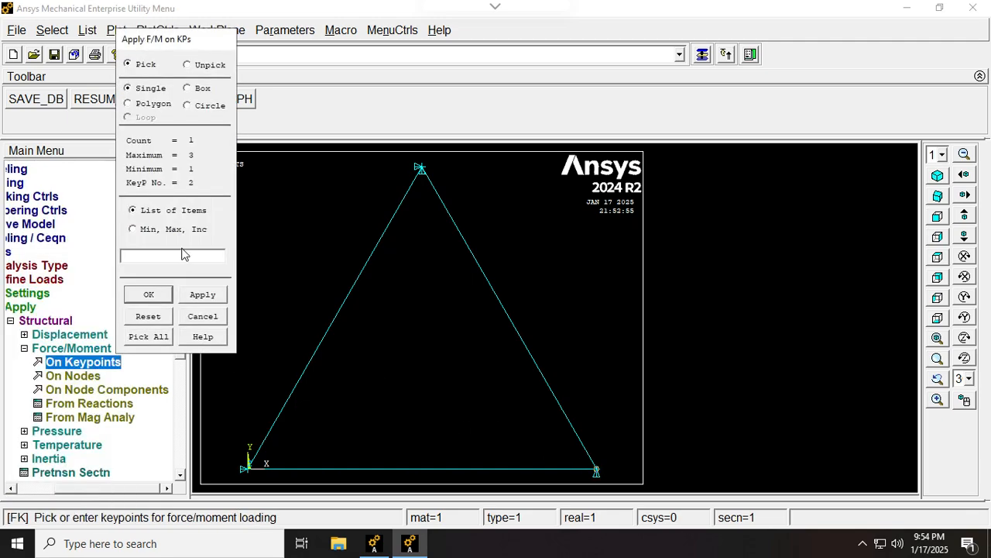
{"action": "left_click", "coordinate": [149, 294]}
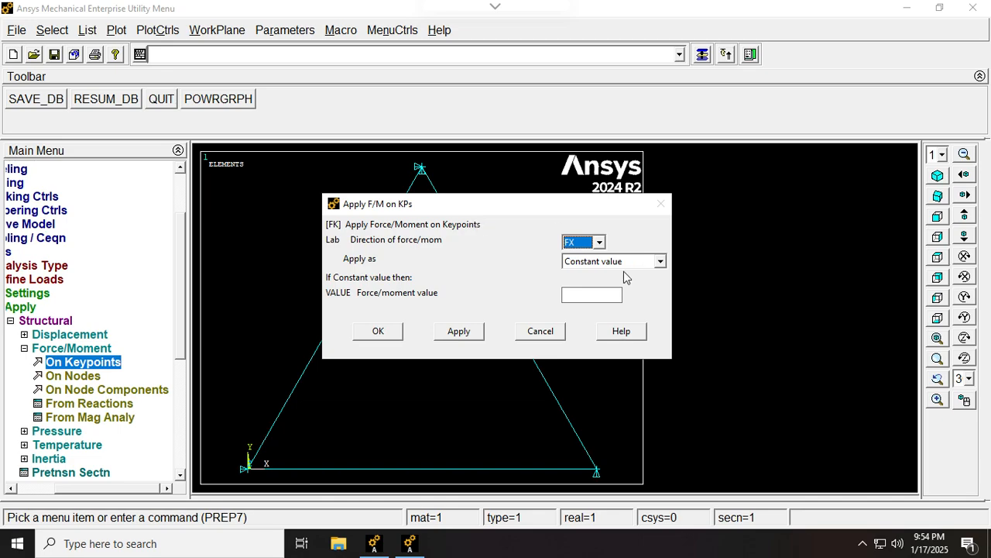
{"action": "left_click", "coordinate": [598, 298]}
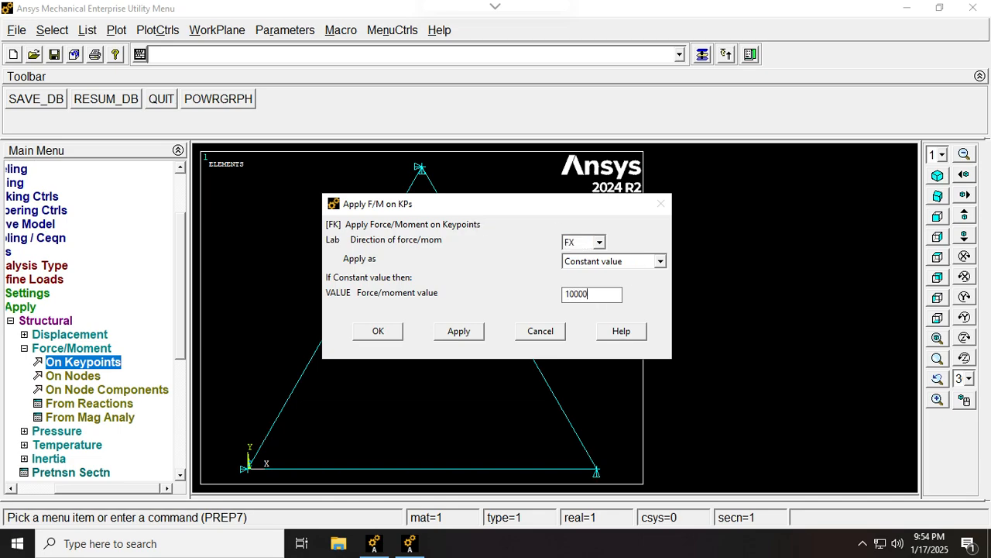
{"action": "left_click", "coordinate": [378, 330]}
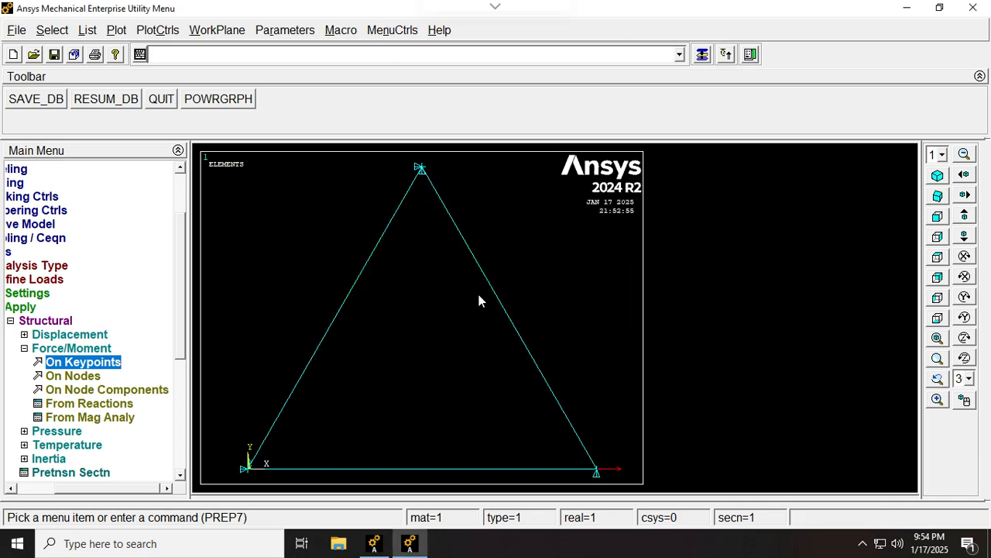
Check the applied force against the truss example in the course notes in the browser, and return to the full-screen Ansys session.
{"action": "key", "text": "Escape"}
{"action": "left_click", "coordinate": [226, 22]}
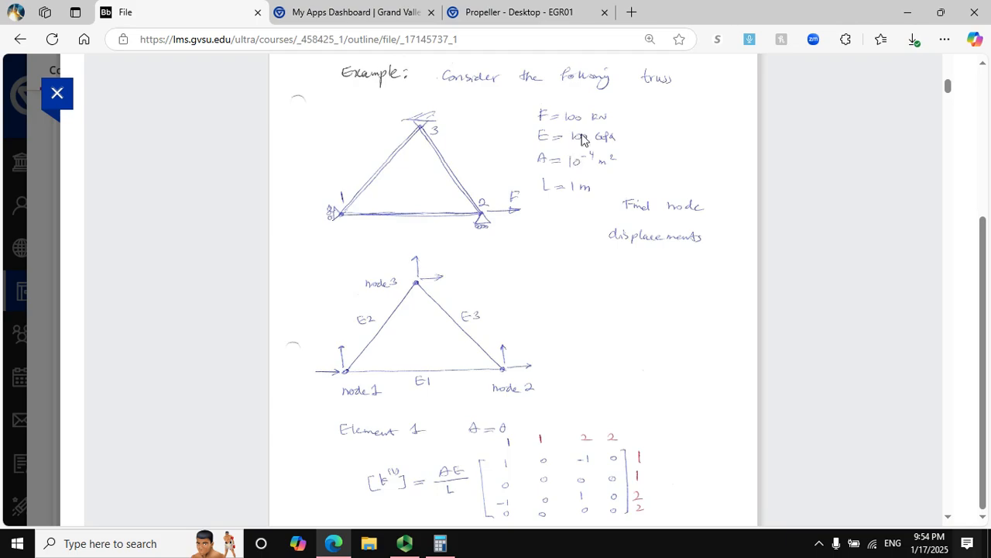
{"action": "left_click", "coordinate": [439, 546]}
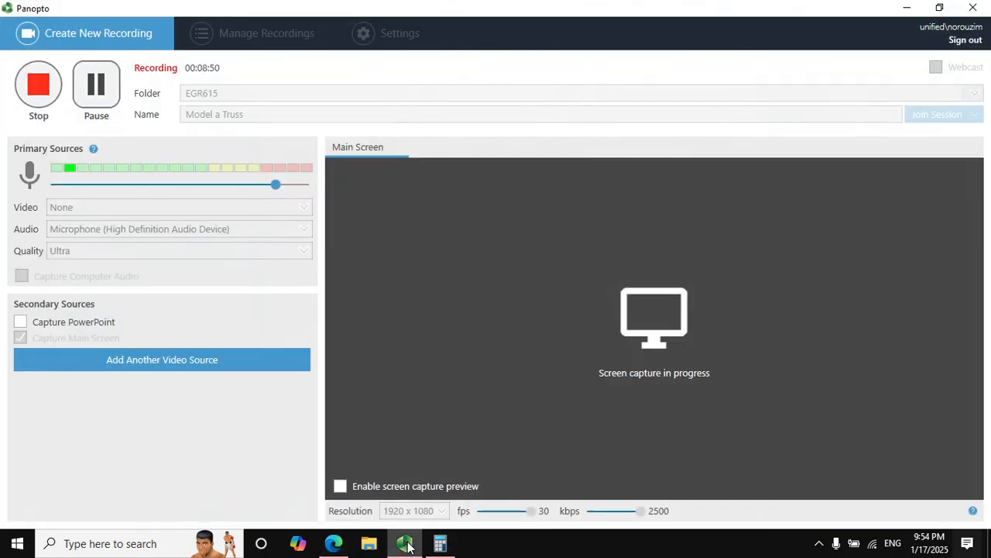
{"action": "left_click", "coordinate": [342, 550]}
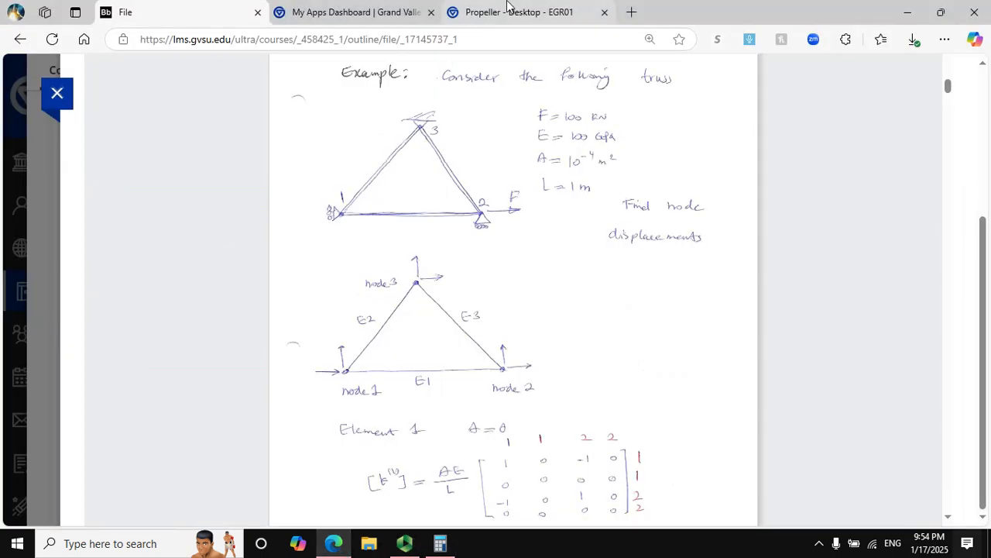
{"action": "left_click", "coordinate": [472, 12]}
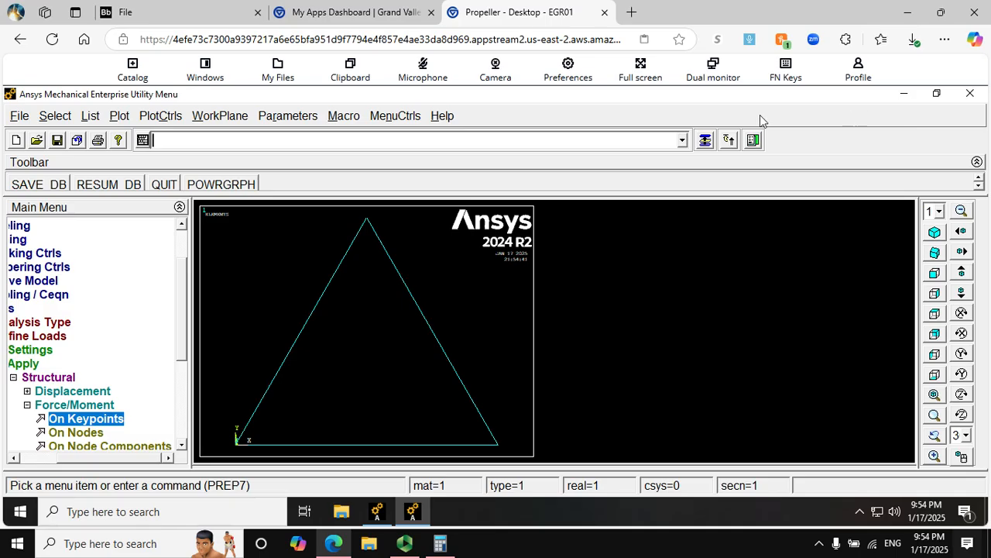
{"action": "left_click", "coordinate": [641, 69]}
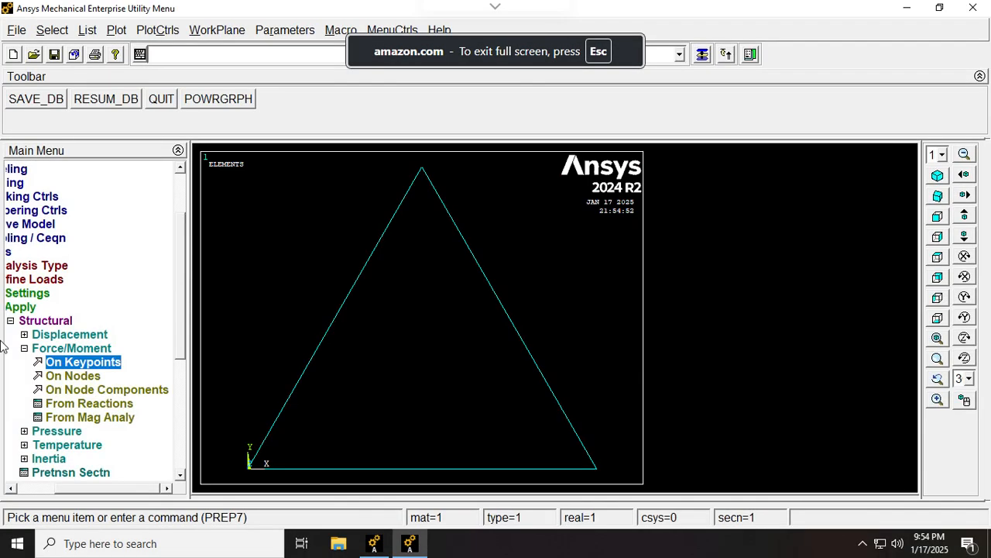
Solve the current load step of the truss, and close the completion note and the status listing.
{"action": "left_click", "coordinate": [11, 321]}
{"action": "left_click", "coordinate": [26, 252]}
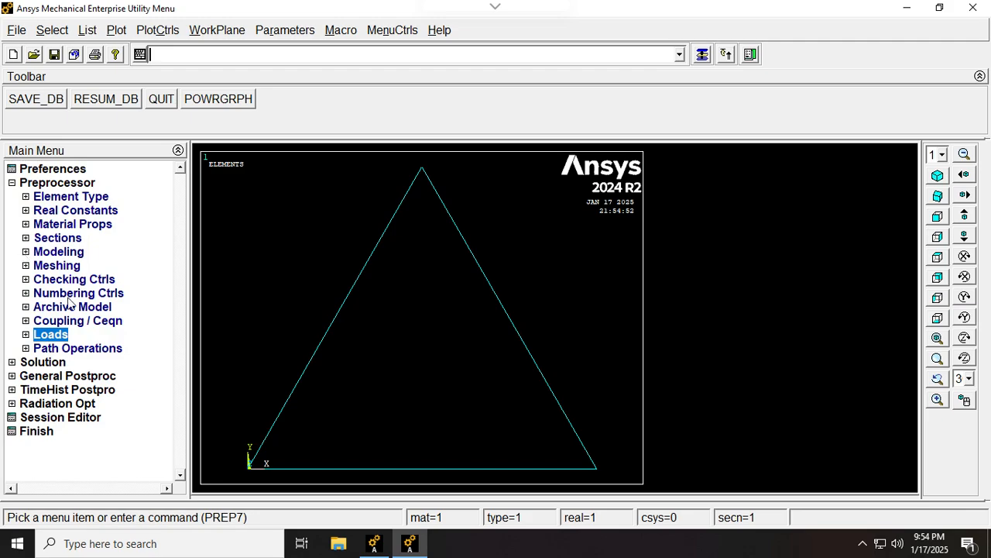
{"action": "left_click", "coordinate": [12, 362]}
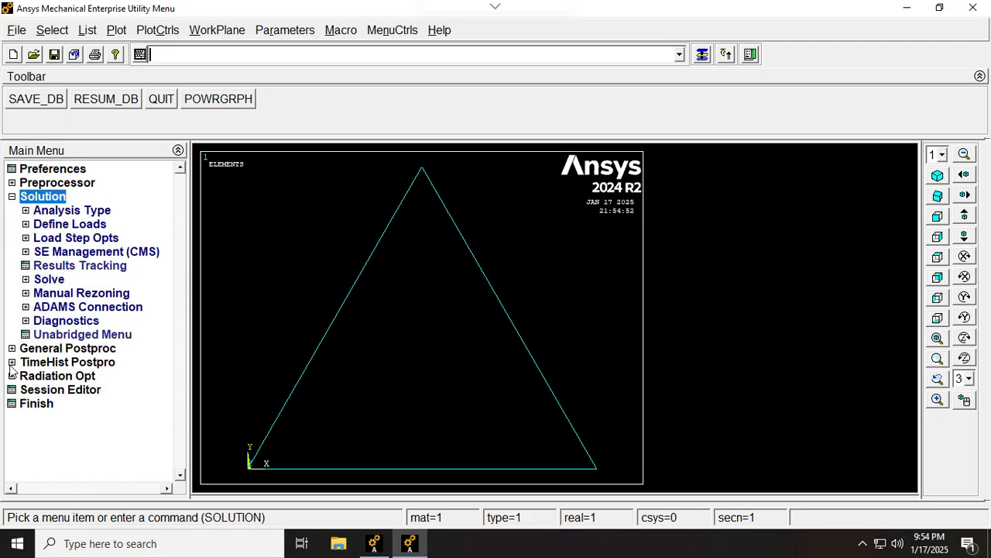
{"action": "left_click", "coordinate": [37, 280]}
{"action": "left_click", "coordinate": [54, 294]}
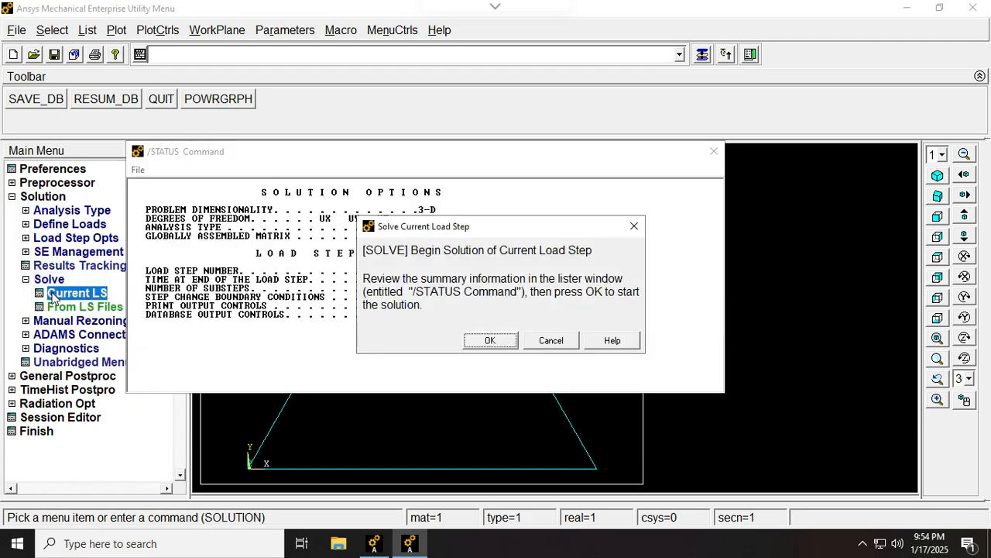
{"action": "left_click", "coordinate": [491, 341]}
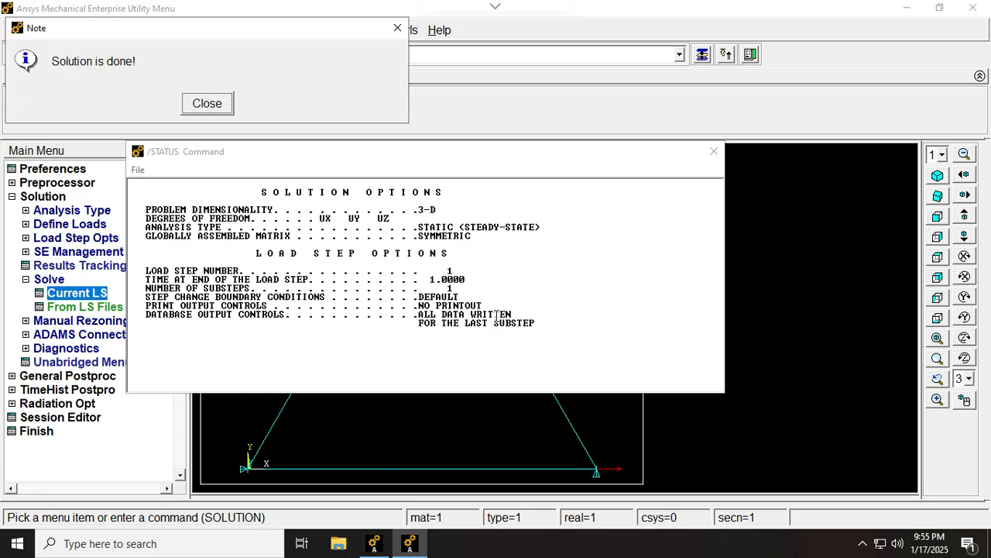
{"action": "left_click", "coordinate": [205, 103]}
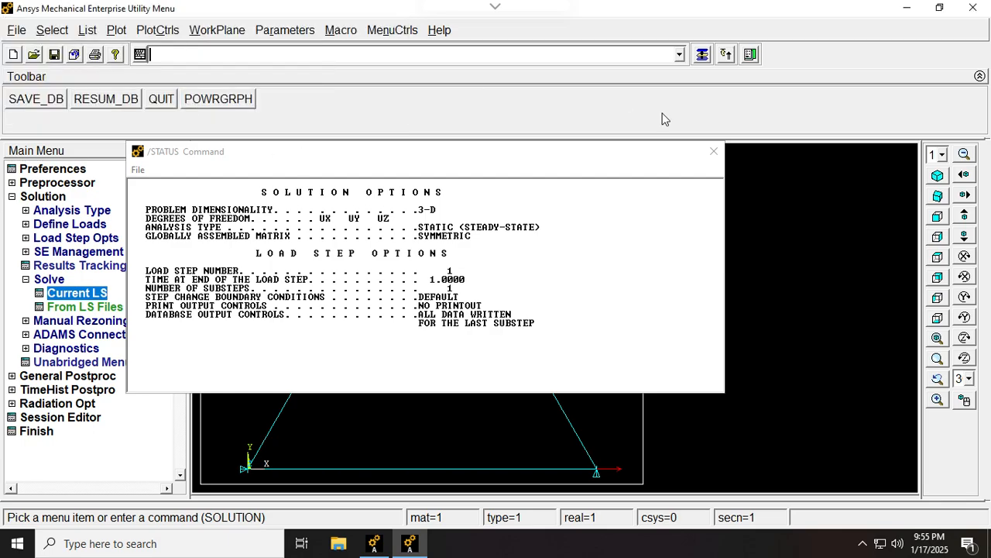
{"action": "left_click", "coordinate": [713, 152]}
Plot the deformed shape of the truss together with the undeformed shape using Def + undeformed.
{"action": "left_click", "coordinate": [13, 375]}
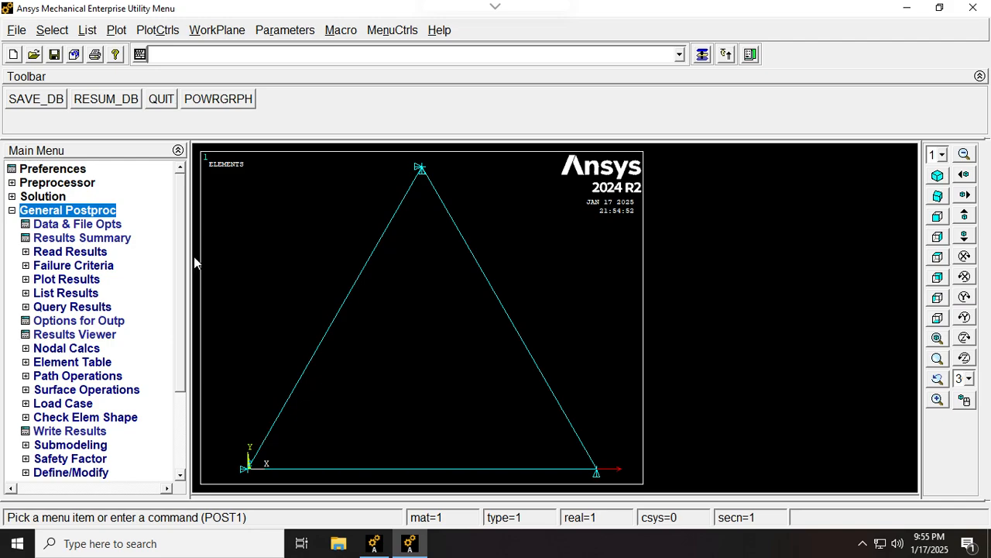
{"action": "scroll", "coordinate": [183, 262], "scroll_direction": "down", "scroll_amount": 2}
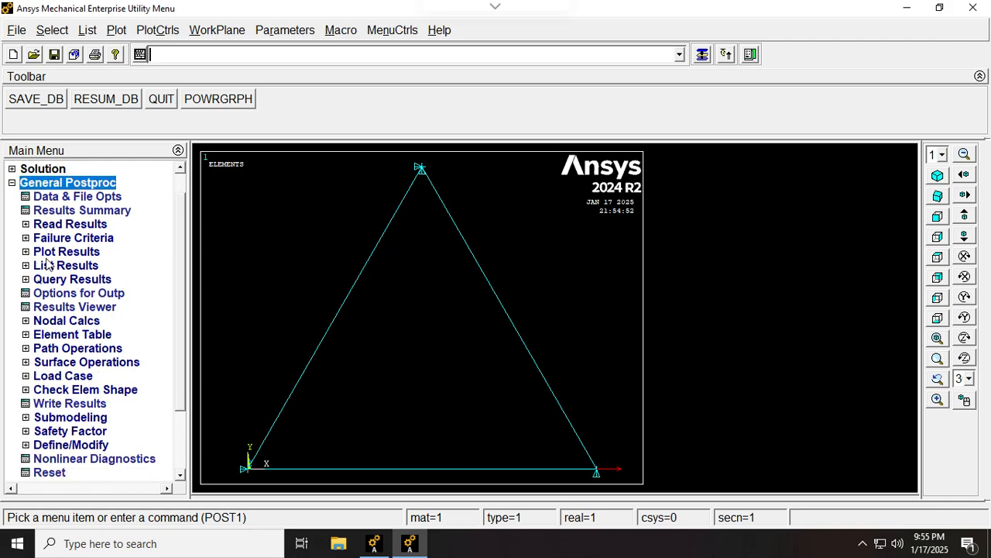
{"action": "left_click", "coordinate": [29, 254]}
{"action": "left_click", "coordinate": [75, 266]}
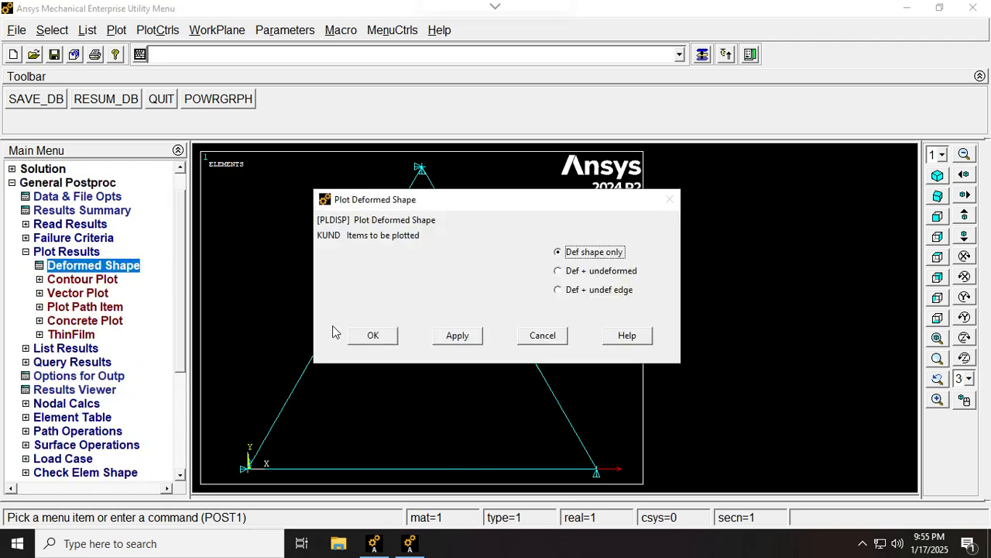
{"action": "left_click", "coordinate": [617, 272]}
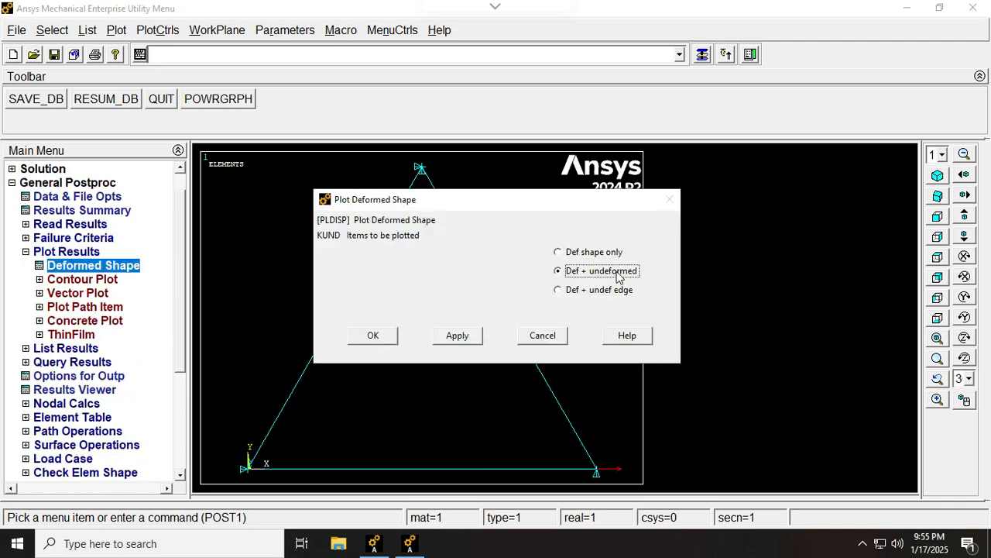
{"action": "left_click", "coordinate": [380, 336]}
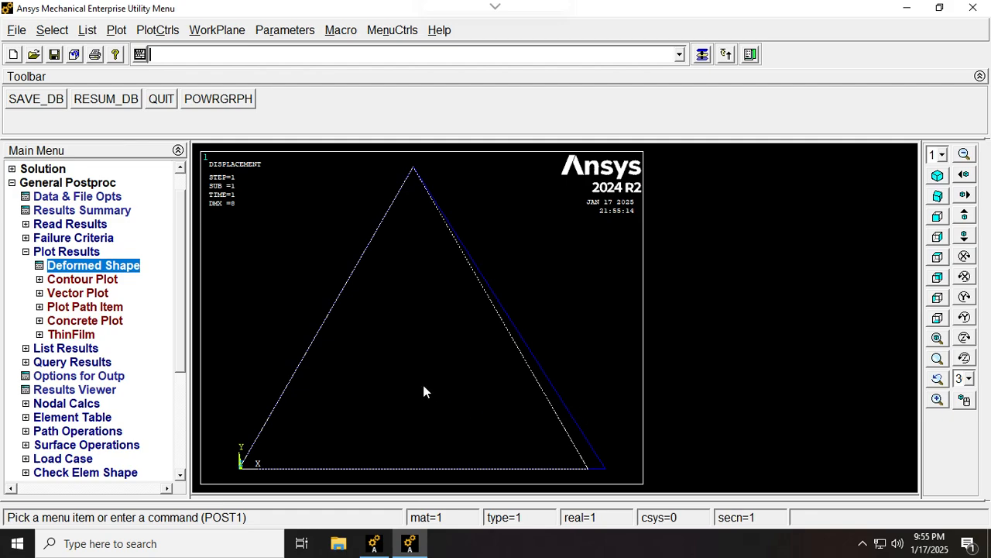
Open the Results Viewer and plot the Displaced structure result from the nodal DOF solution.
{"action": "left_click", "coordinate": [26, 255]}
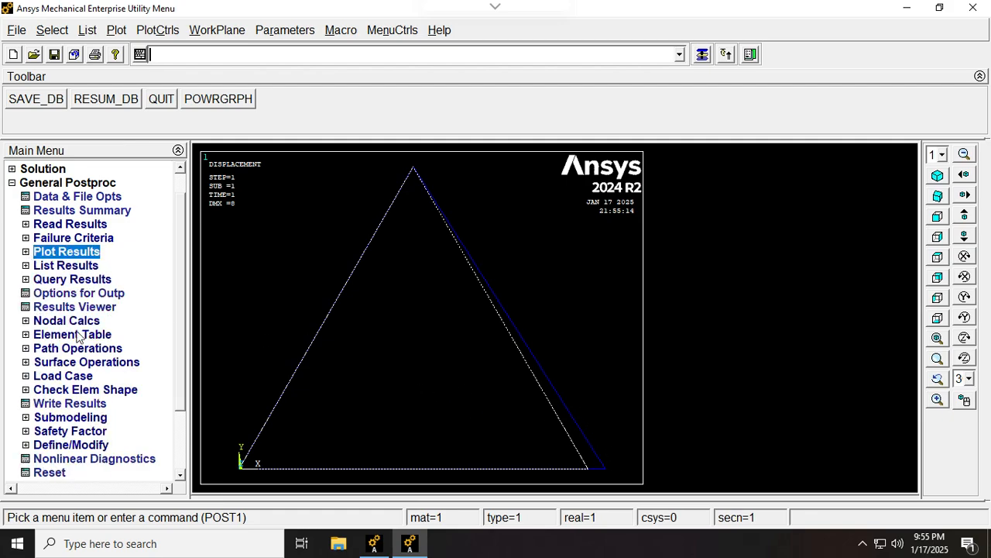
{"action": "left_click", "coordinate": [47, 307]}
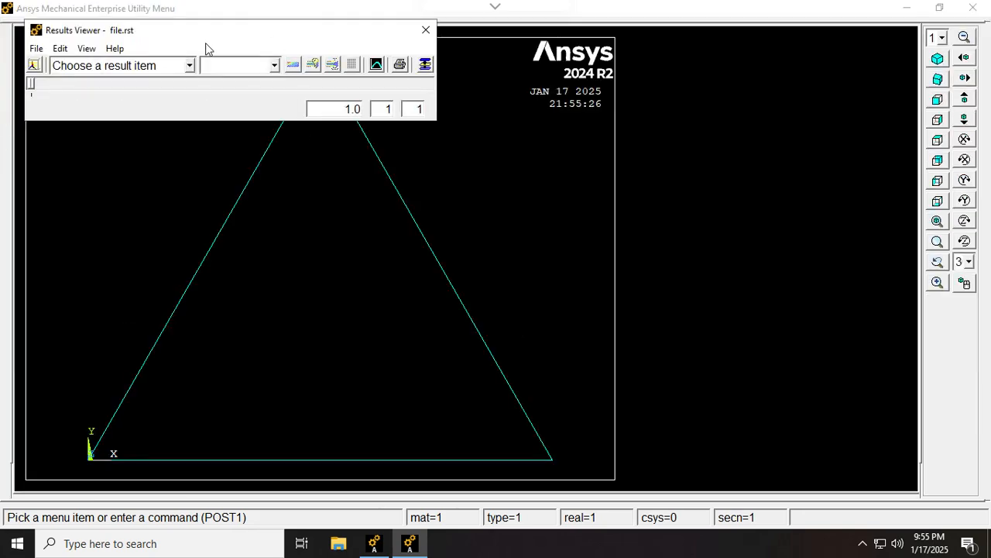
{"action": "left_click", "coordinate": [173, 65]}
{"action": "double_click", "coordinate": [149, 110]}
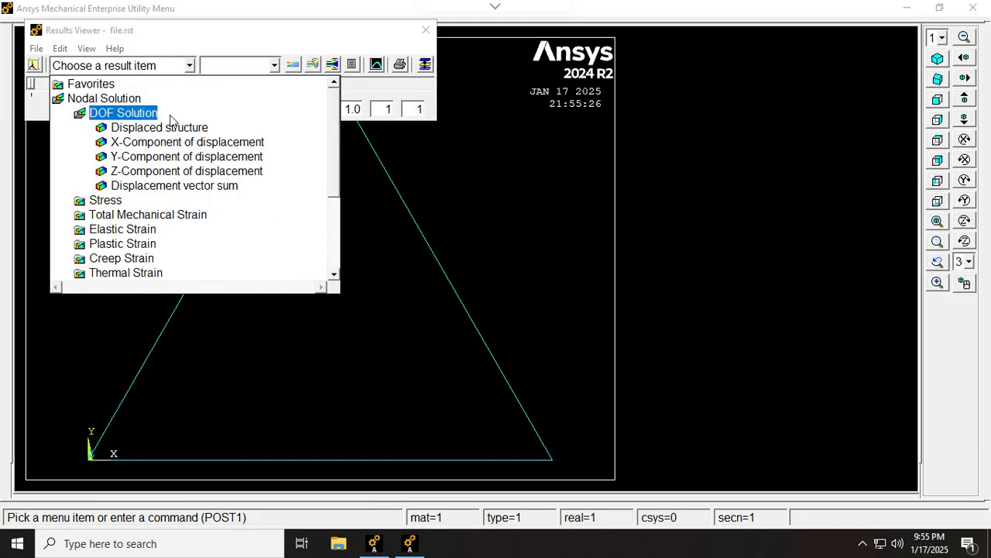
{"action": "left_click", "coordinate": [169, 129]}
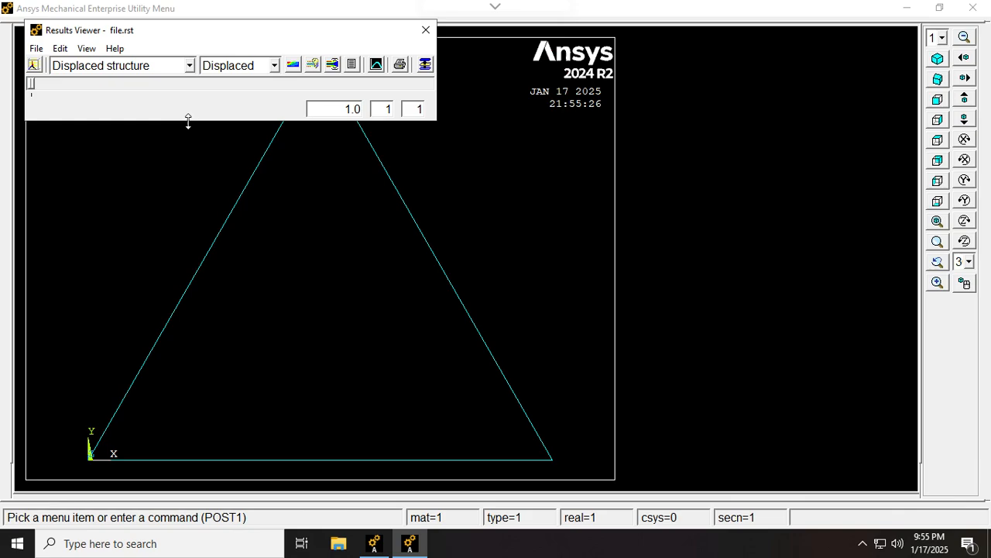
{"action": "left_click", "coordinate": [293, 65]}
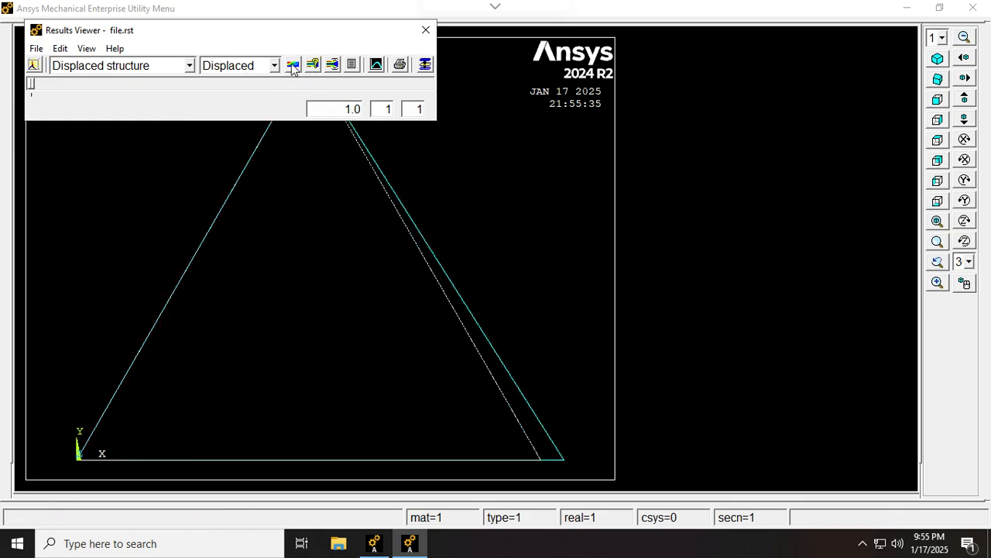
Animate the deformed shape of the truss with 50 frames, plotting Def + undeformed.
{"action": "left_click", "coordinate": [335, 67]}
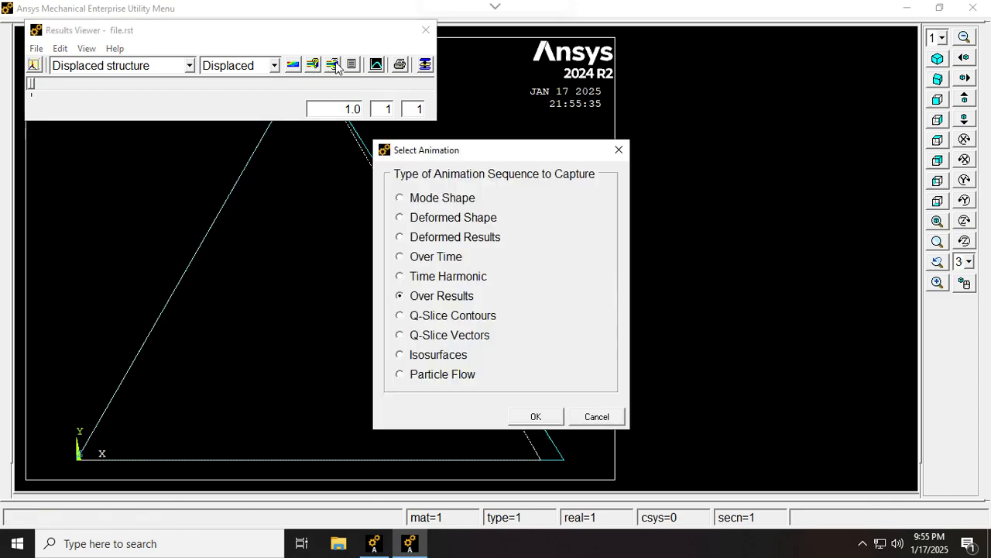
{"action": "left_click", "coordinate": [416, 217]}
{"action": "left_click", "coordinate": [536, 416]}
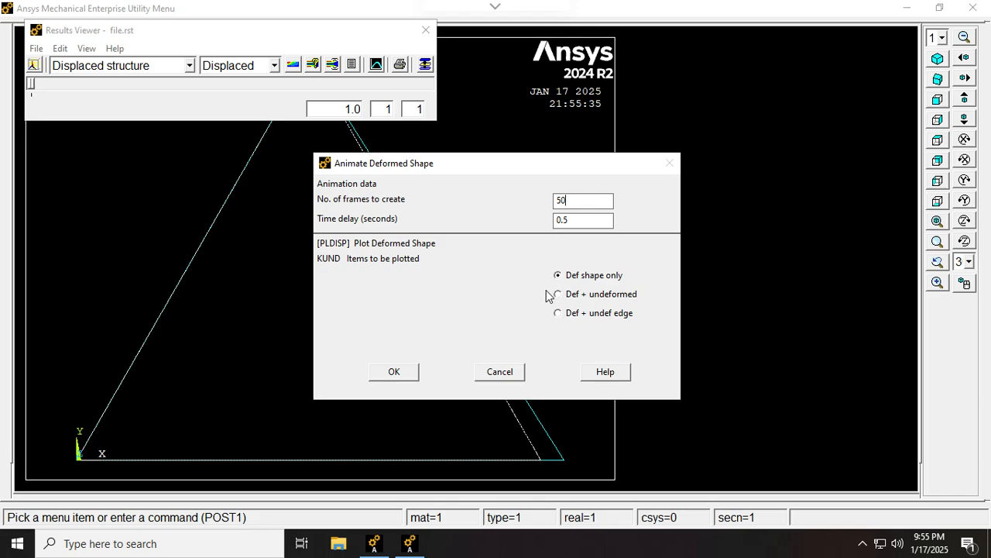
{"action": "left_click", "coordinate": [570, 295]}
{"action": "left_click", "coordinate": [392, 376]}
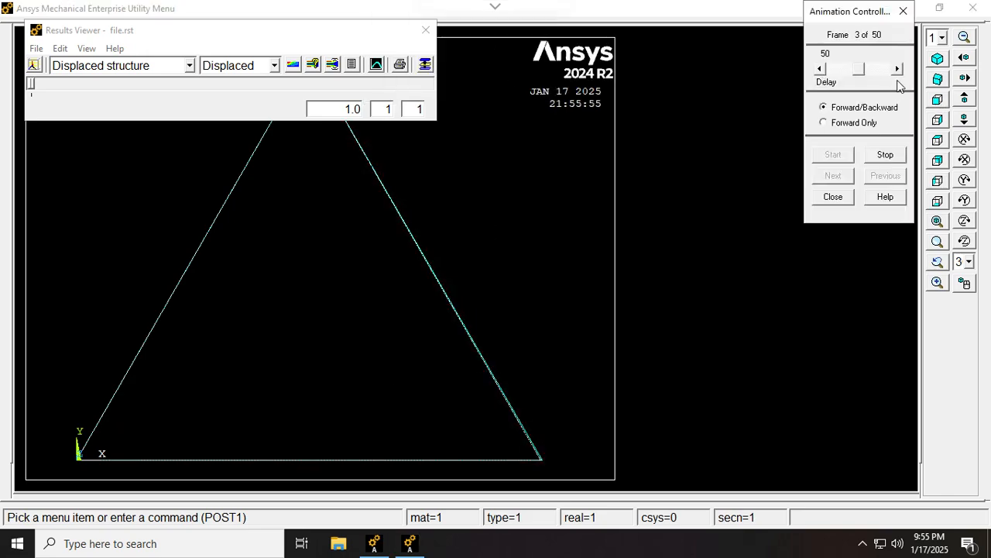
Play the deformed truss animation with a delay of 0, and stop it and close the Results Viewer.
{"action": "left_click_drag", "start_coordinate": [858, 70], "coordinate": [835, 96]}
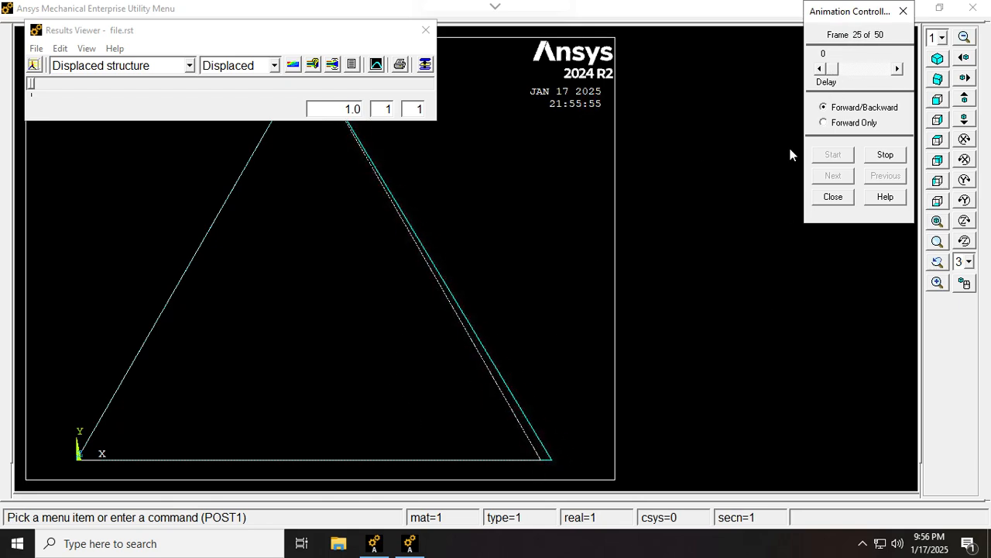
{"action": "left_click", "coordinate": [885, 154]}
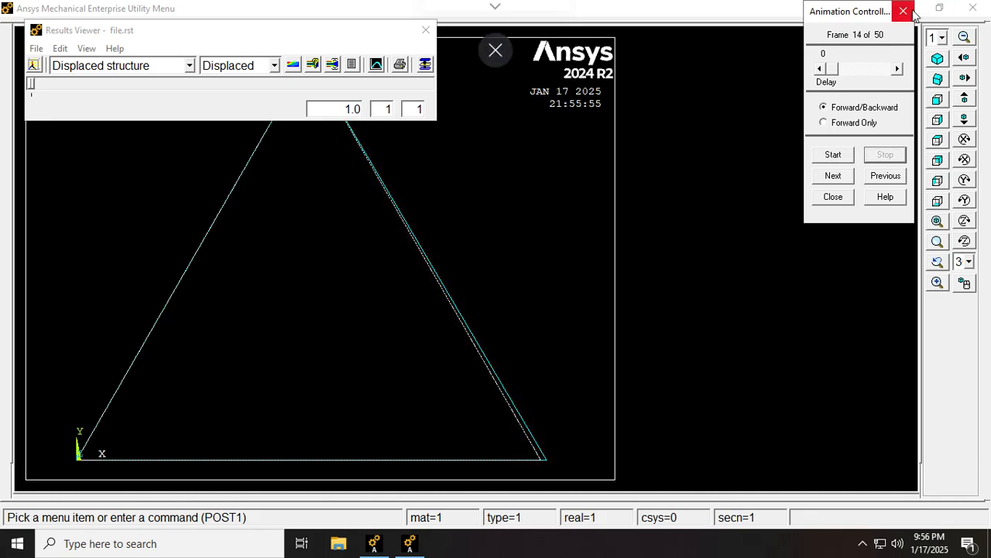
{"action": "left_click", "coordinate": [426, 29]}
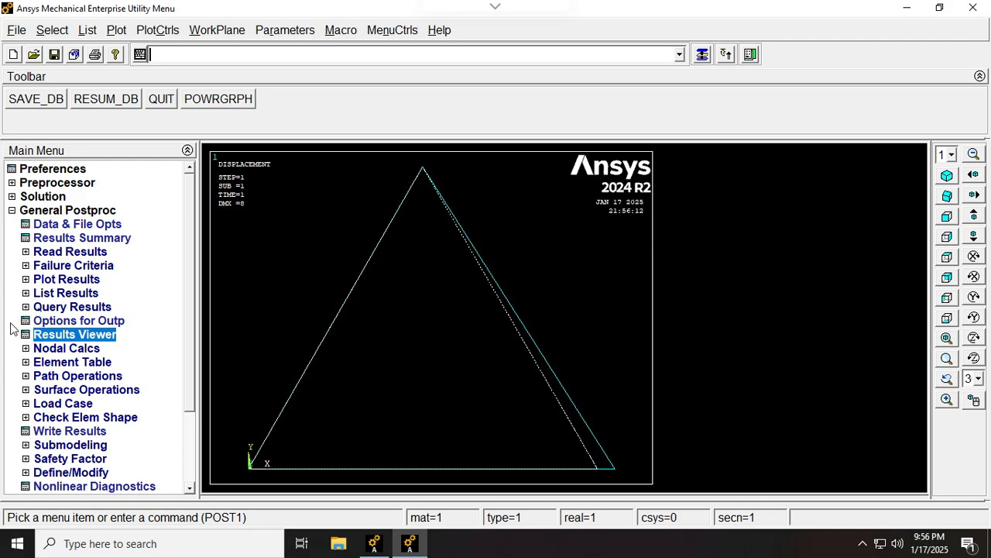
List the reaction solution for all structural forces (All struc forc F), examine the nodal reactions, and close the listing.
{"action": "mouse_move", "coordinate": [187, 296]}
{"action": "left_mouse_down"}
{"action": "mouse_move", "coordinate": [199, 360]}
{"action": "mouse_move", "coordinate": [183, 314]}
{"action": "left_mouse_up"}
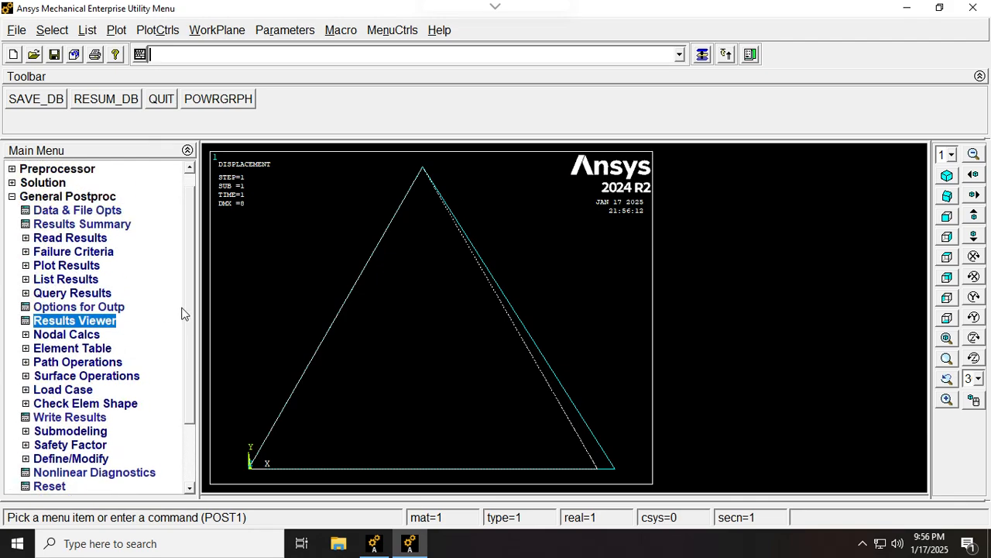
{"action": "left_click", "coordinate": [25, 279]}
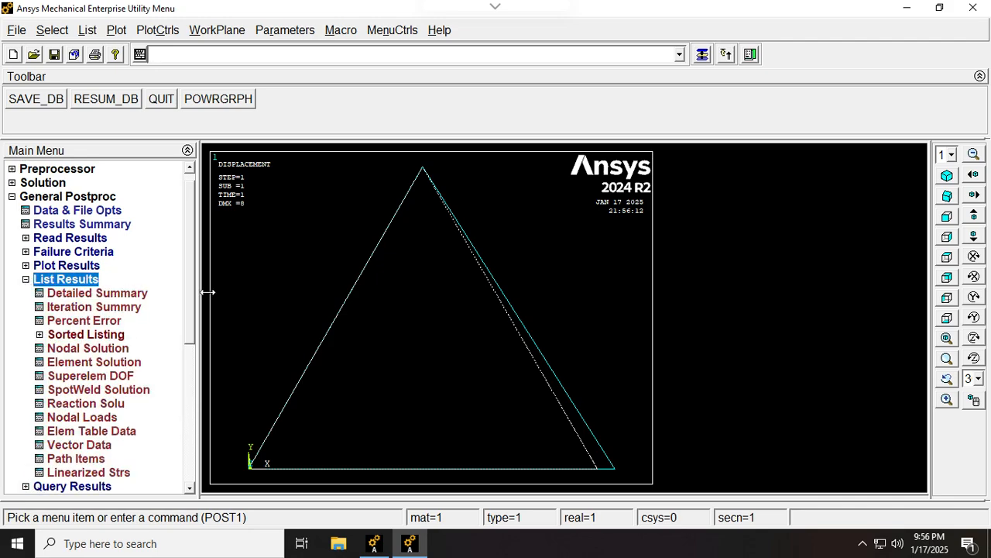
{"action": "left_click_drag", "start_coordinate": [193, 295], "coordinate": [192, 311]}
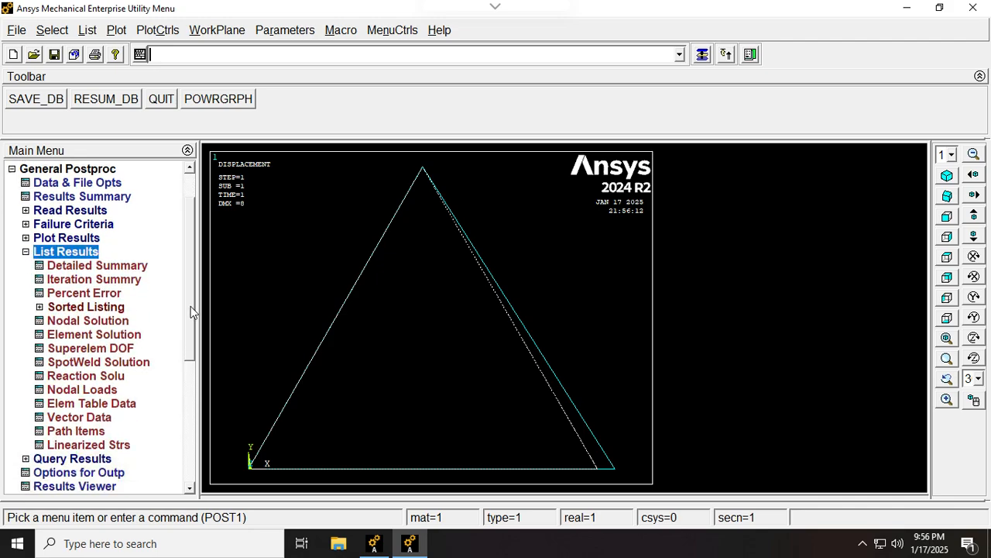
{"action": "left_click", "coordinate": [92, 377]}
{"action": "left_click", "coordinate": [596, 255]}
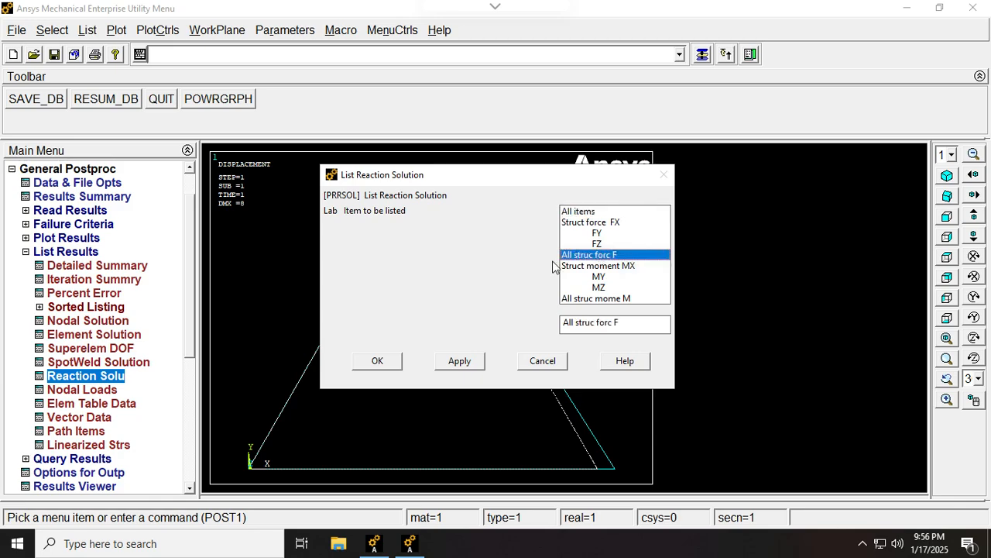
{"action": "left_click", "coordinate": [377, 361]}
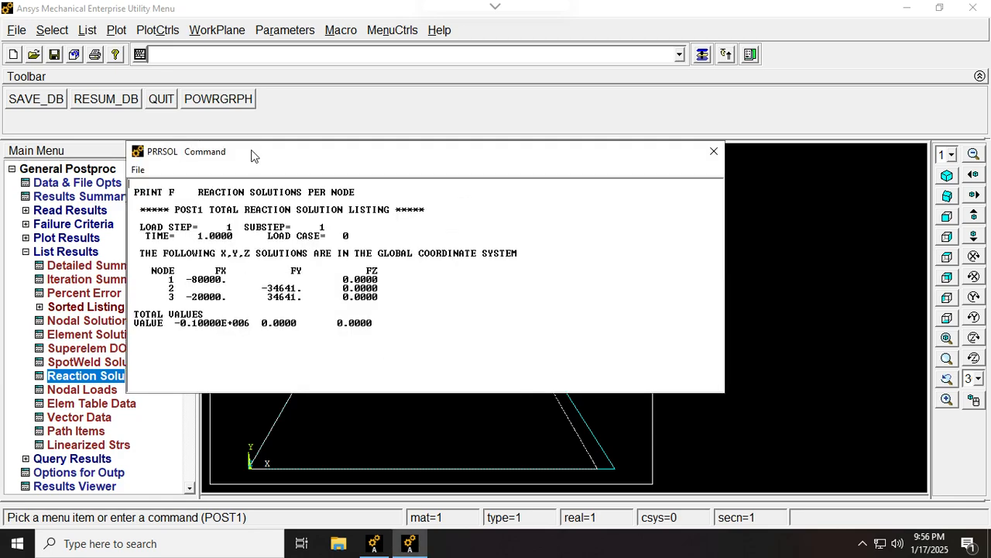
{"action": "left_click_drag", "start_coordinate": [254, 152], "coordinate": [298, 33]}
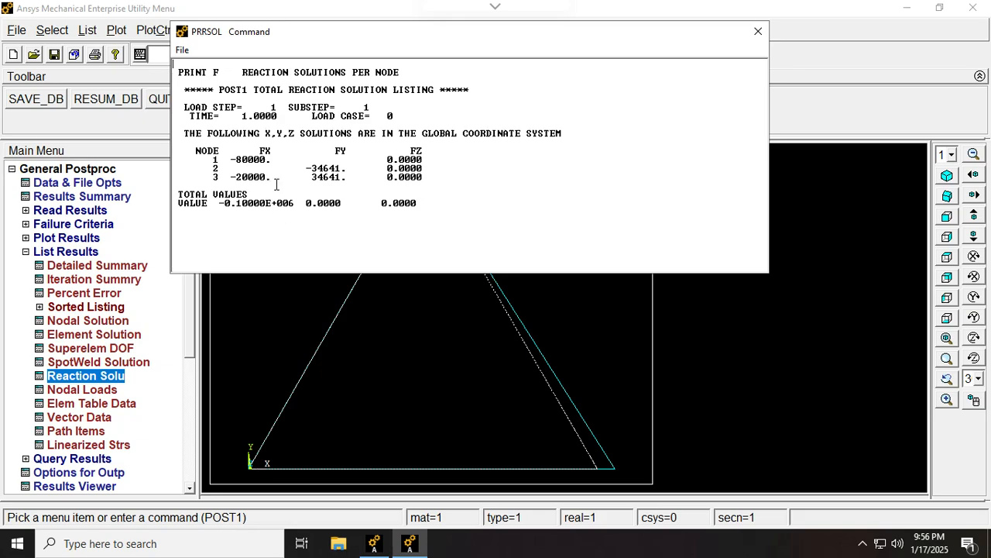
{"action": "left_click_drag", "start_coordinate": [677, 37], "coordinate": [733, 291]}
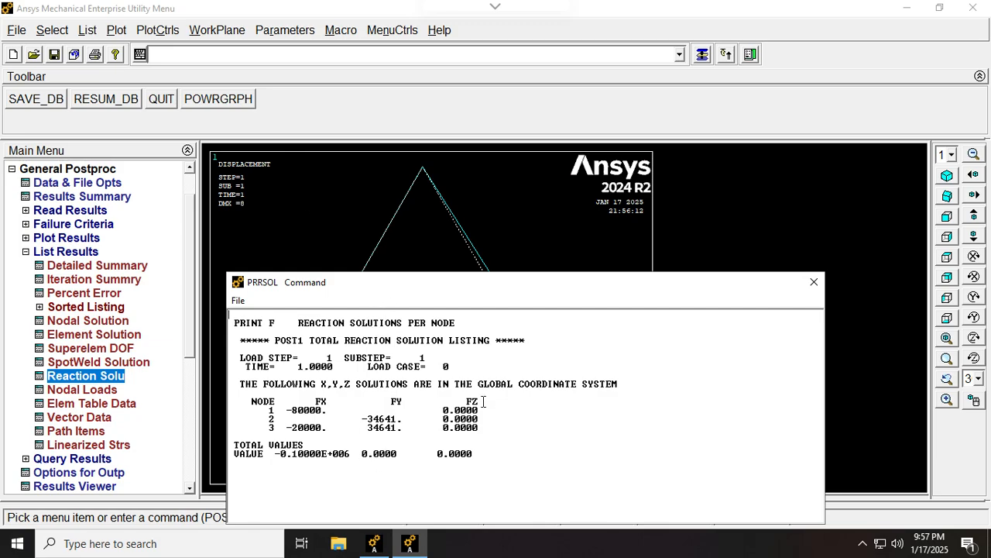
{"action": "left_click", "coordinate": [812, 283]}
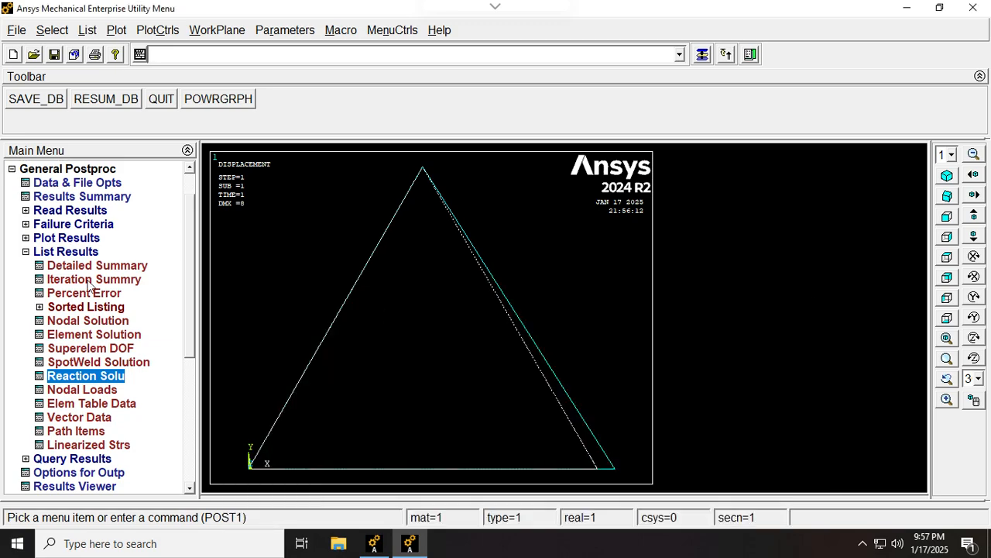
List the nodal DOF solution for the displacement vector sum, examine the node displacements, and close the listing.
{"action": "left_click", "coordinate": [54, 321]}
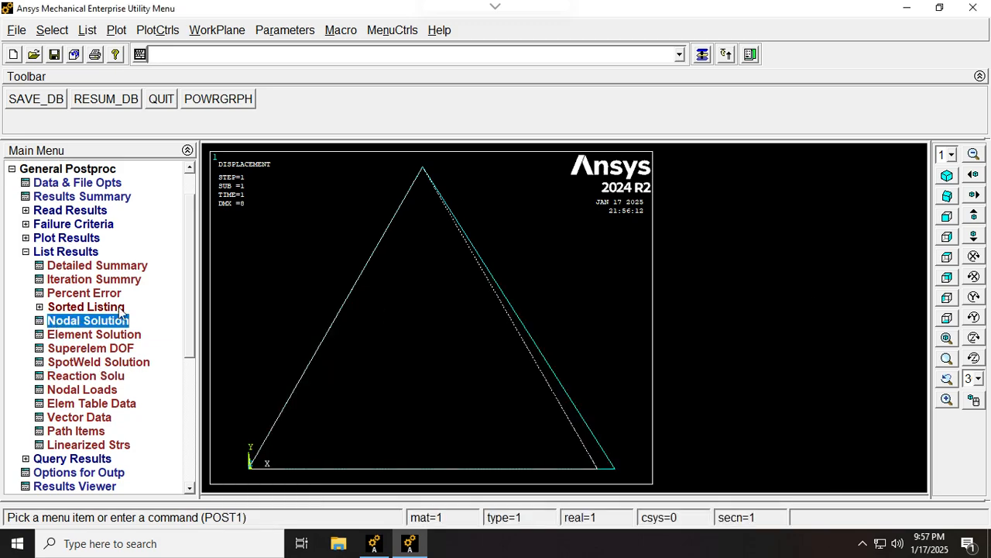
{"action": "left_click", "coordinate": [426, 206]}
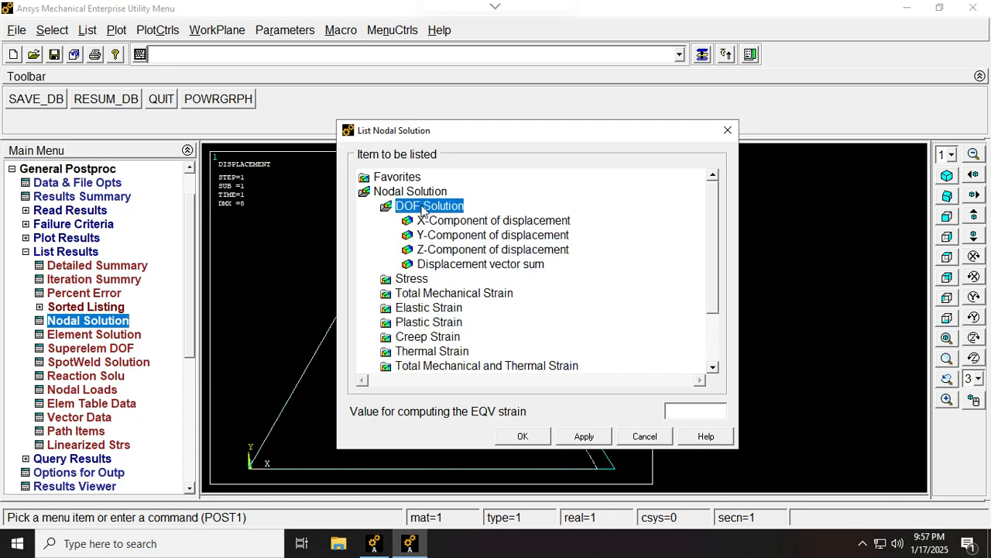
{"action": "left_click", "coordinate": [468, 264]}
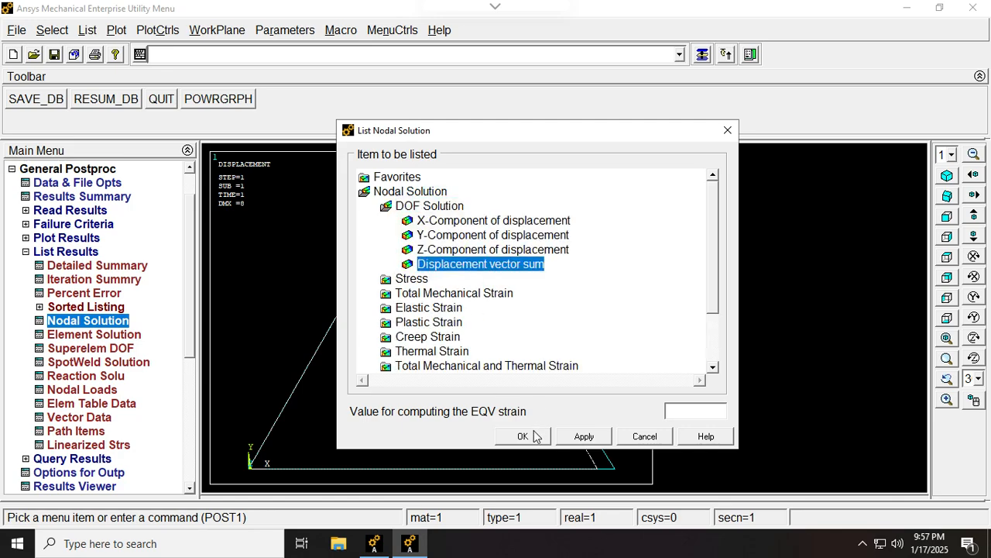
{"action": "left_click", "coordinate": [523, 436]}
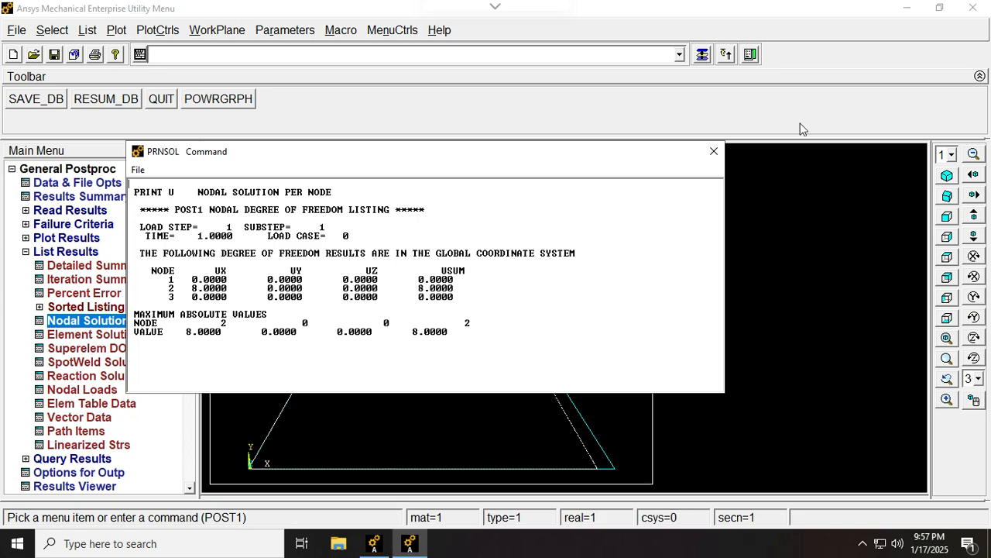
{"action": "left_click", "coordinate": [713, 151]}
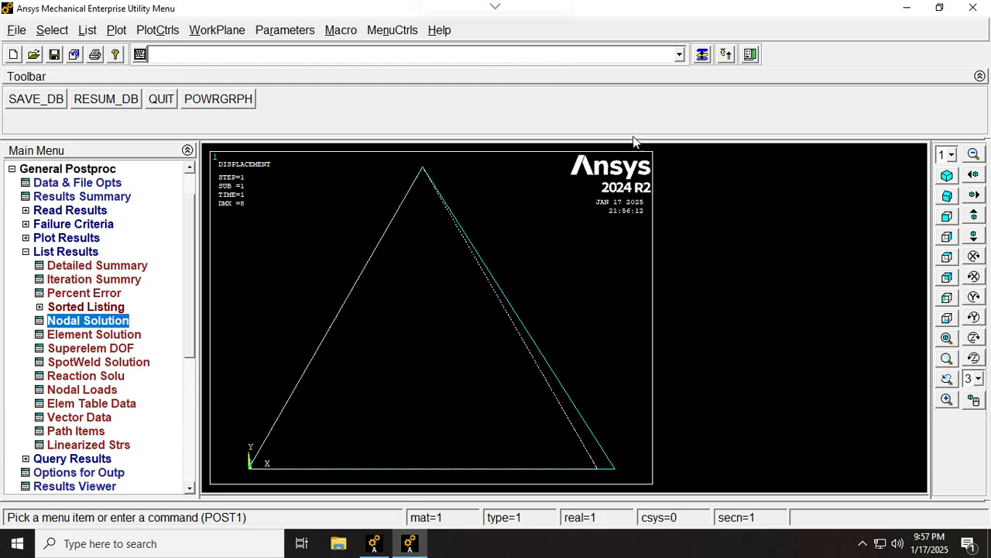
Leave full screen, switch to the course notes in the browser, and review the stiffness matrix derivation, assembly equations and truss example statement.
{"action": "key", "text": "Escape"}
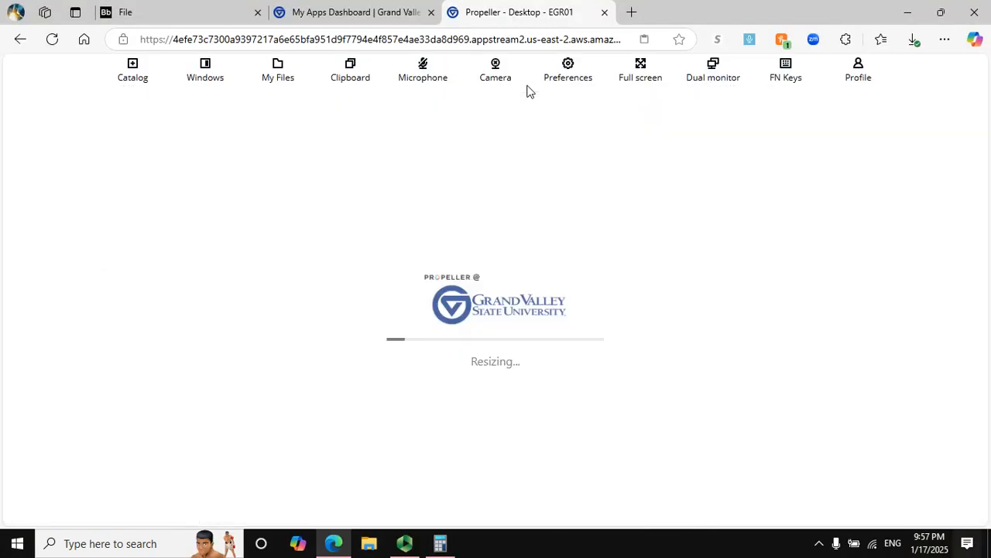
{"action": "left_click", "coordinate": [302, 8]}
{"action": "left_click", "coordinate": [182, 8]}
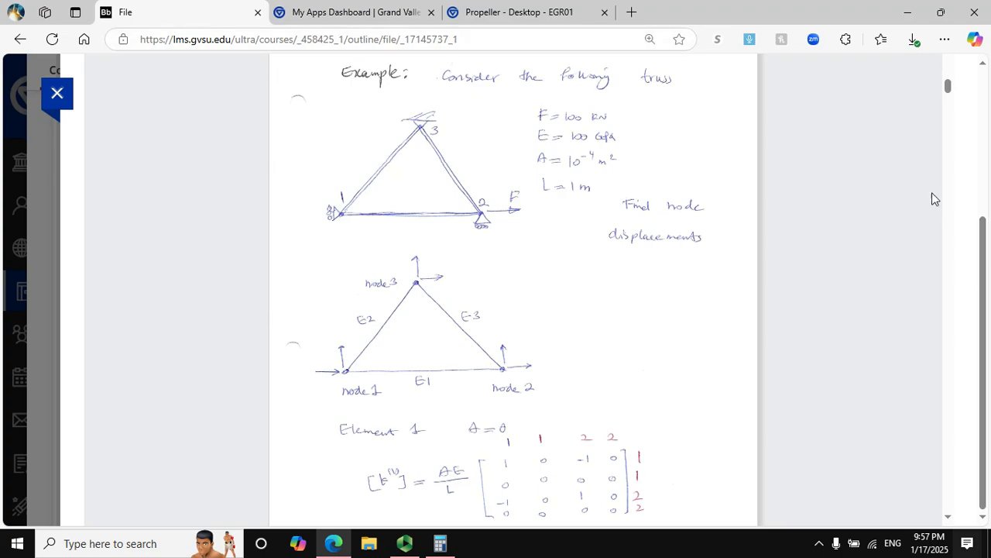
{"action": "left_click_drag", "start_coordinate": [949, 91], "coordinate": [946, 72]}
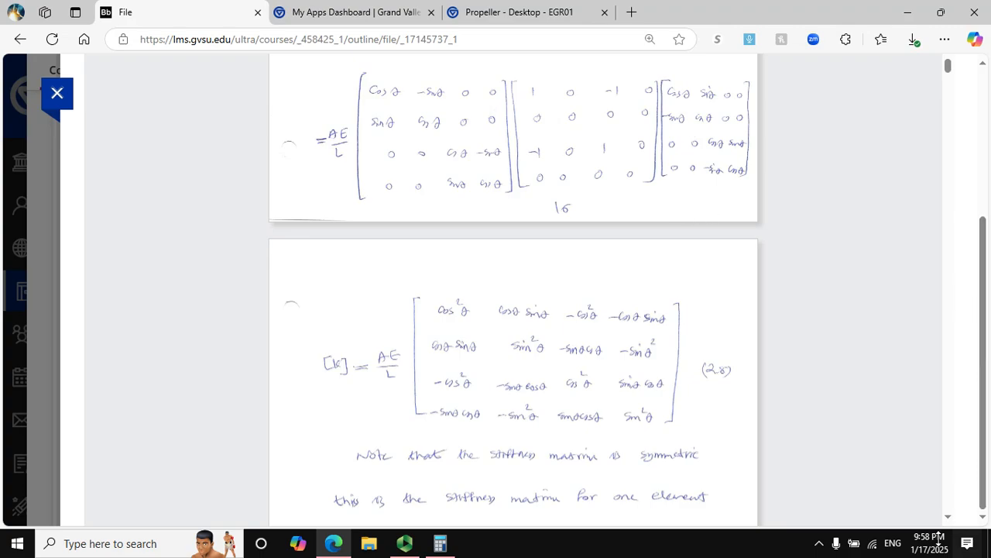
{"action": "scroll", "coordinate": [947, 522], "scroll_direction": "down", "scroll_amount": 10}
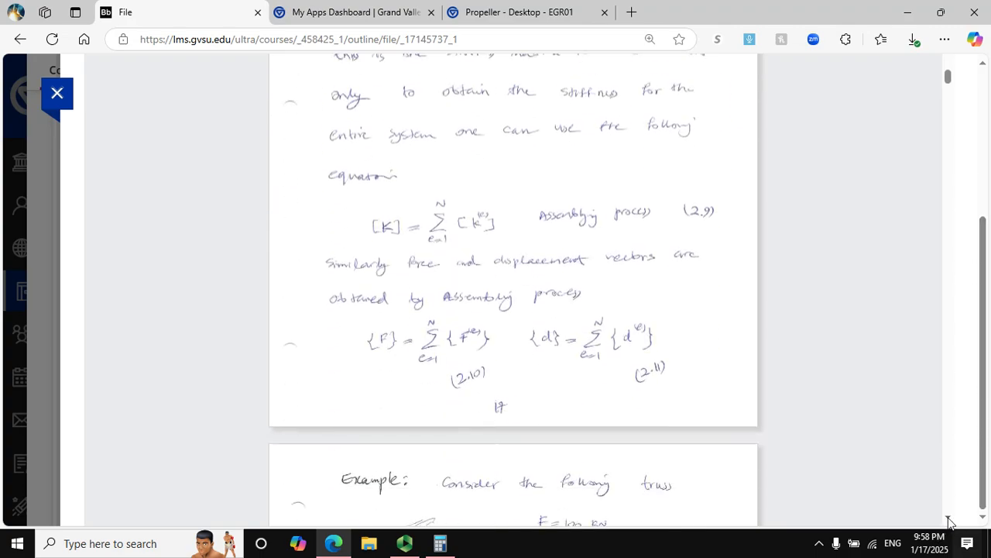
{"action": "scroll", "coordinate": [949, 522], "scroll_direction": "down", "scroll_amount": 3}
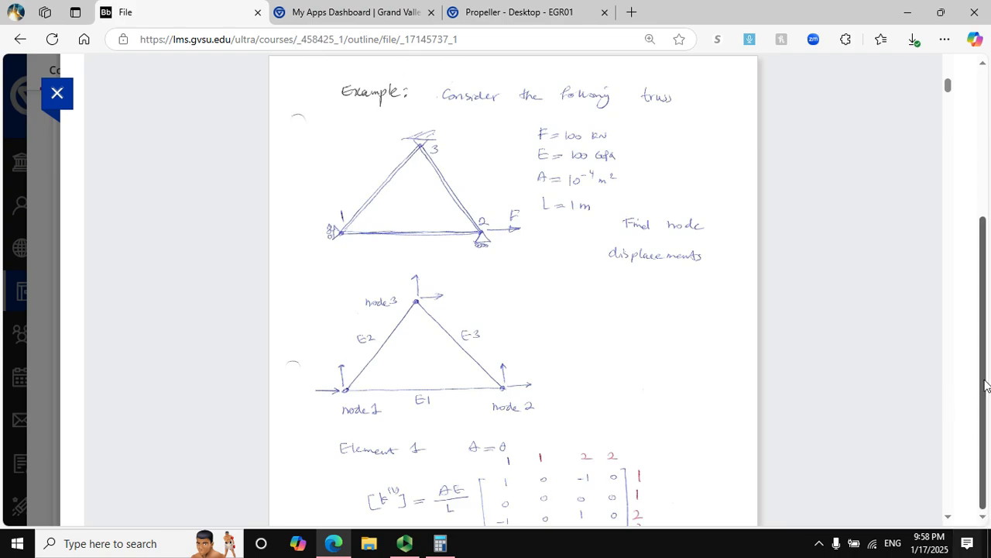
{"action": "scroll", "coordinate": [951, 521], "scroll_direction": "down", "scroll_amount": 2}
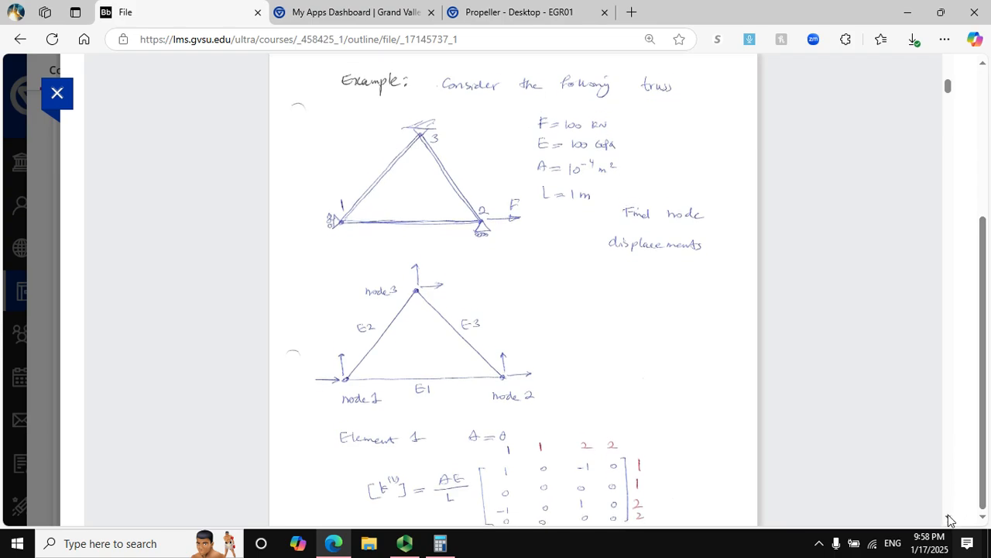
Examine the stiffness matrices of elements 1, 2 and 3 and the assembled stiffness matrix in the notes.
{"action": "scroll", "coordinate": [951, 520], "scroll_direction": "down", "scroll_amount": 4}
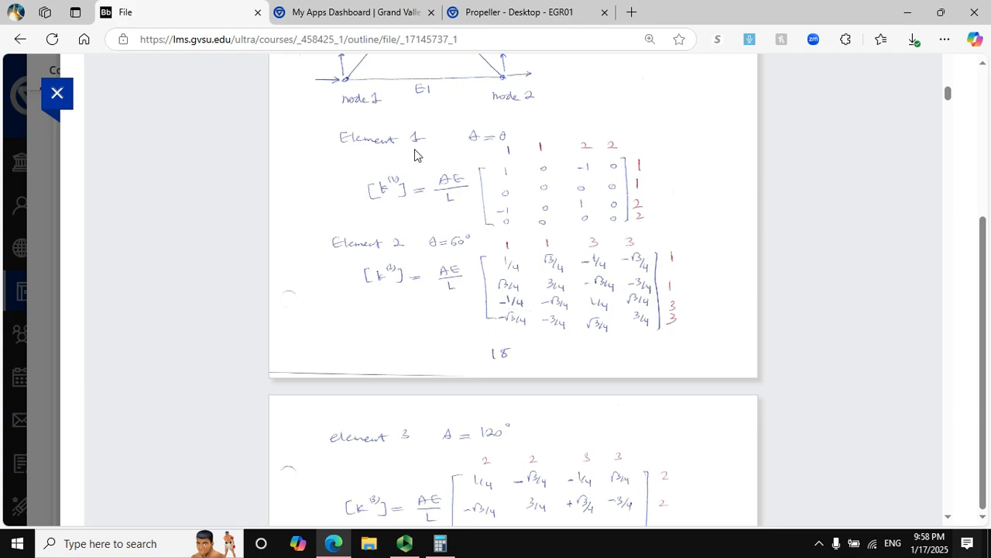
{"action": "scroll", "coordinate": [983, 67], "scroll_direction": "up", "scroll_amount": 3}
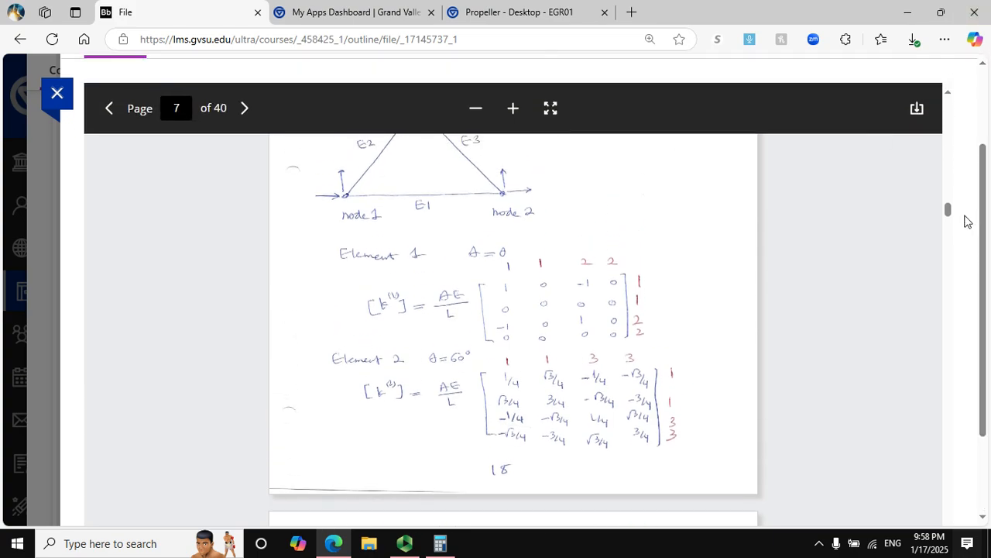
{"action": "left_click_drag", "start_coordinate": [950, 215], "coordinate": [950, 209]}
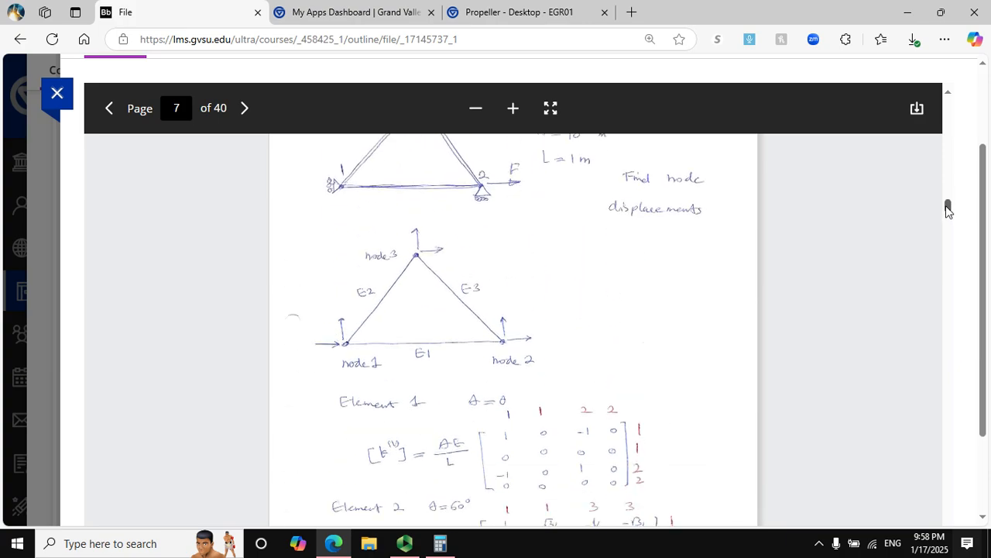
{"action": "left_click", "coordinate": [983, 516]}
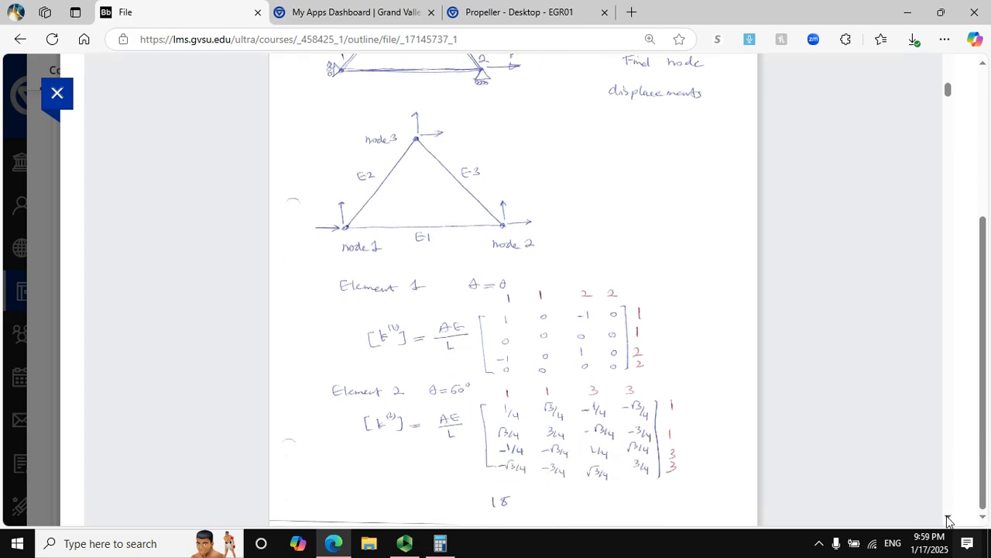
{"action": "scroll", "coordinate": [950, 521], "scroll_direction": "down", "scroll_amount": 5}
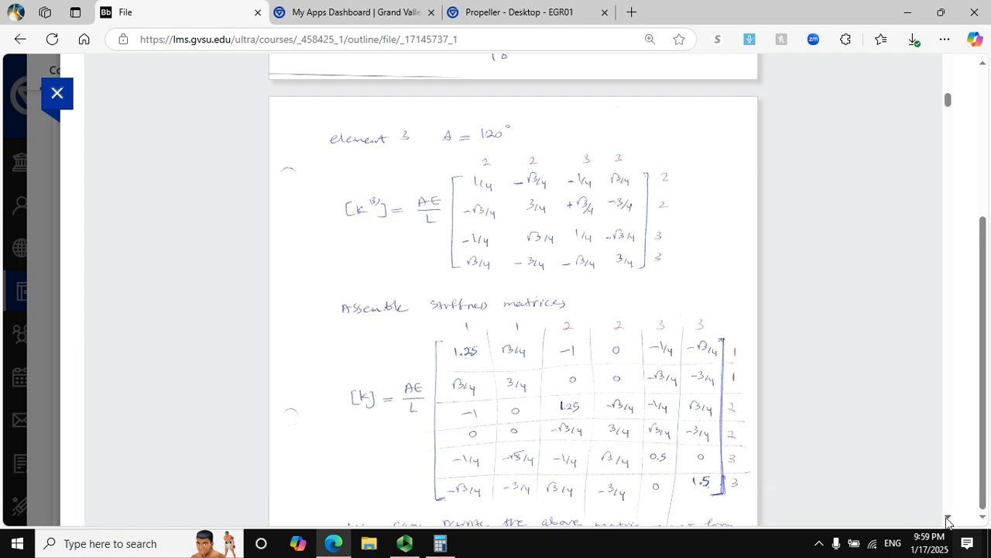
{"action": "scroll", "coordinate": [948, 522], "scroll_direction": "down", "scroll_amount": 2}
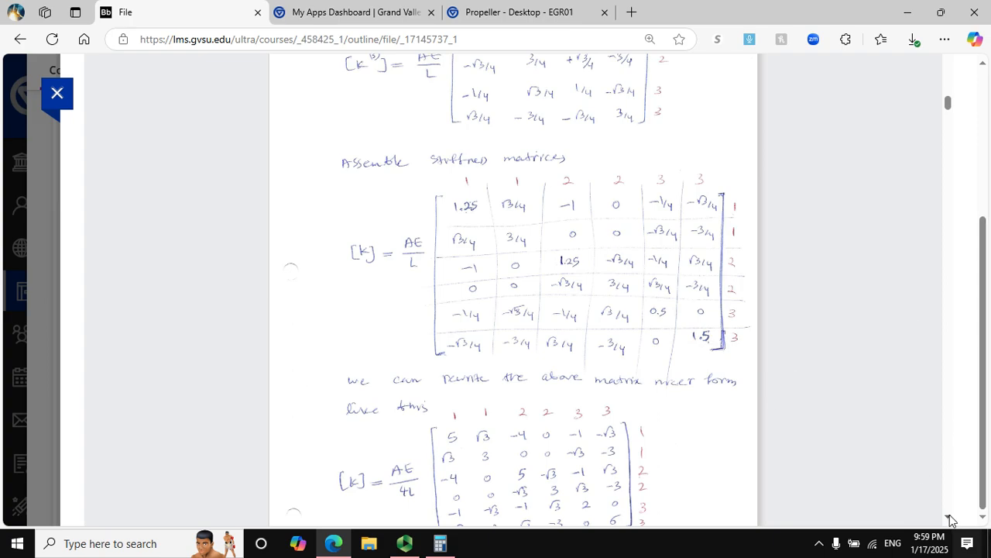
Examine the global system equation, the boundary conditions and the hand solution for the node displacements, comparing them with the truss sketch.
{"action": "scroll", "coordinate": [950, 520], "scroll_direction": "down", "scroll_amount": 4}
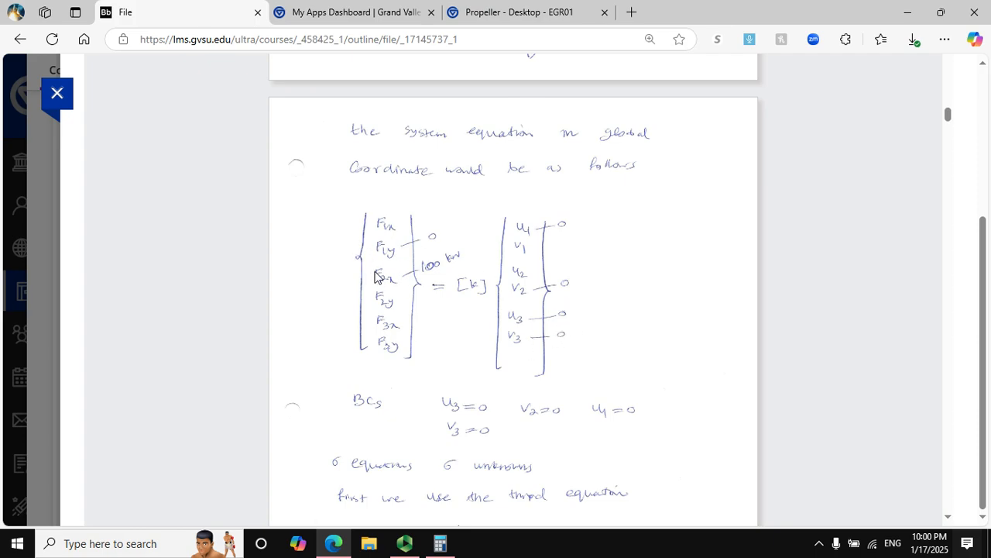
{"action": "left_click_drag", "start_coordinate": [948, 114], "coordinate": [937, 74]}
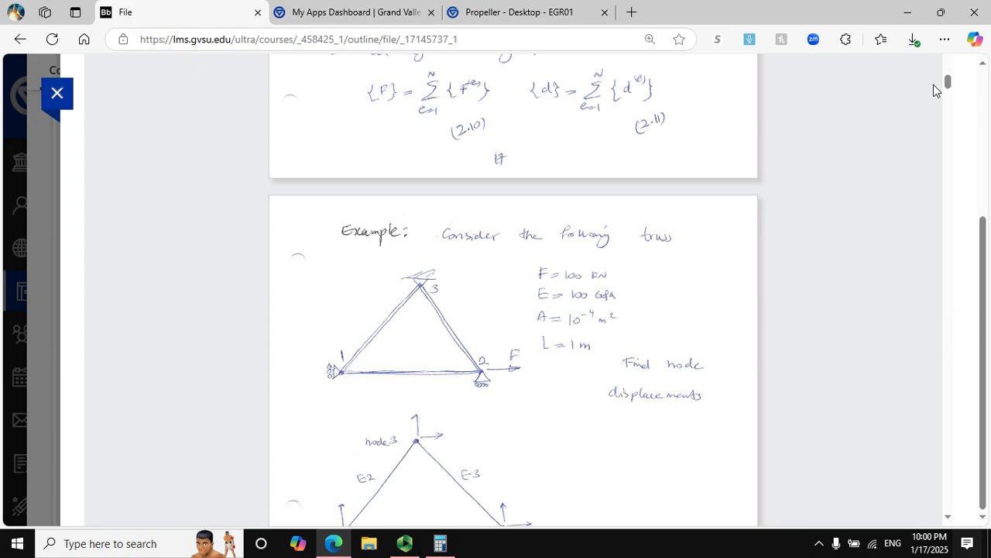
{"action": "left_click_drag", "start_coordinate": [950, 83], "coordinate": [969, 124]}
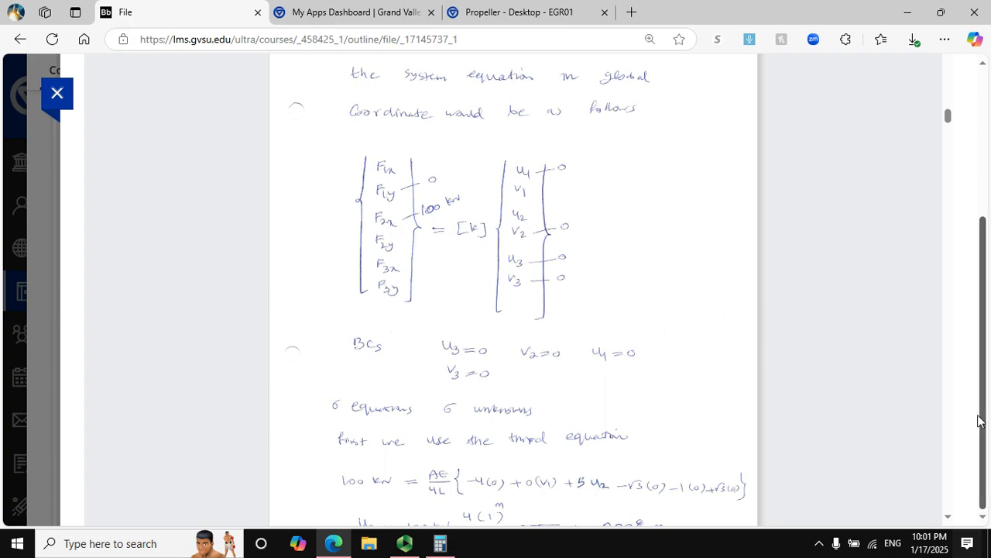
{"action": "left_click", "coordinate": [949, 517]}
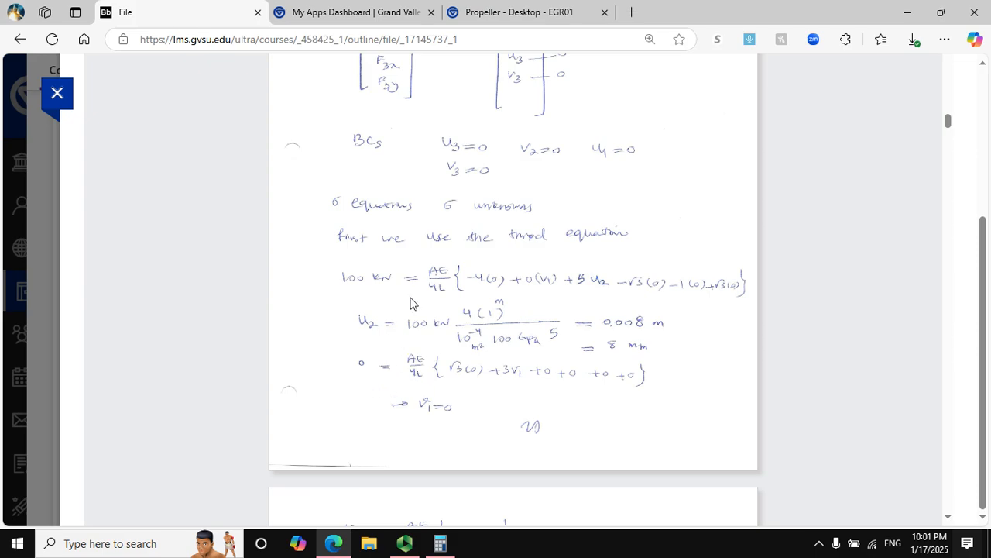
{"action": "scroll", "coordinate": [987, 68], "scroll_direction": "up", "scroll_amount": 3}
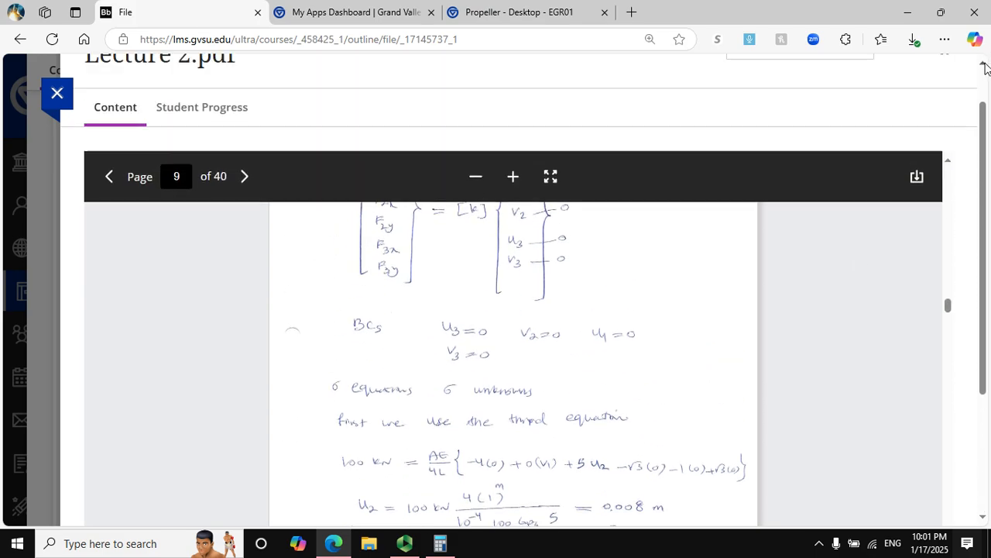
{"action": "left_click", "coordinate": [947, 161]}
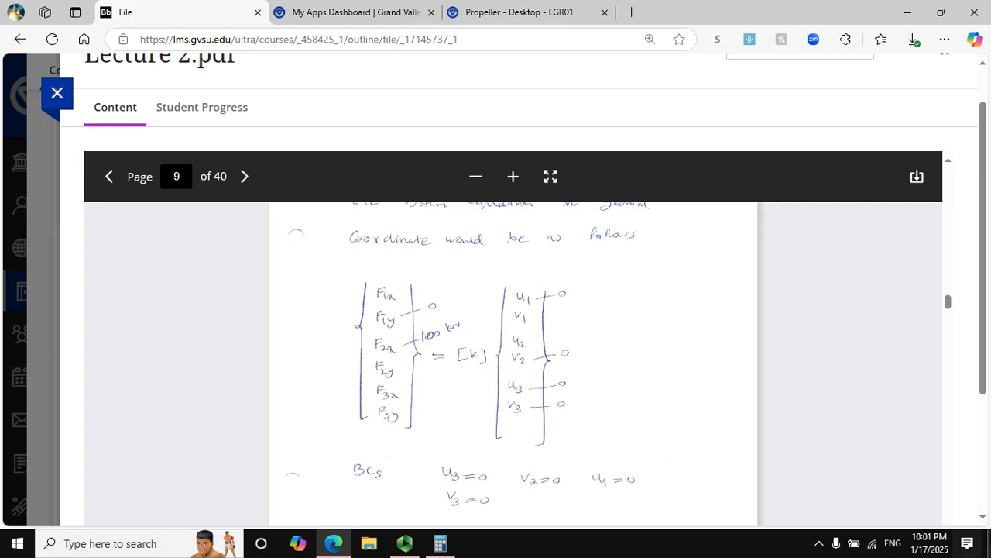
Review the hand-calculated reaction forces at nodes 1, 2 and 3 in the notes to check them against the Ansys results.
{"action": "left_click_drag", "start_coordinate": [983, 337], "coordinate": [990, 451]}
{"action": "left_click_drag", "start_coordinate": [946, 113], "coordinate": [951, 132]}
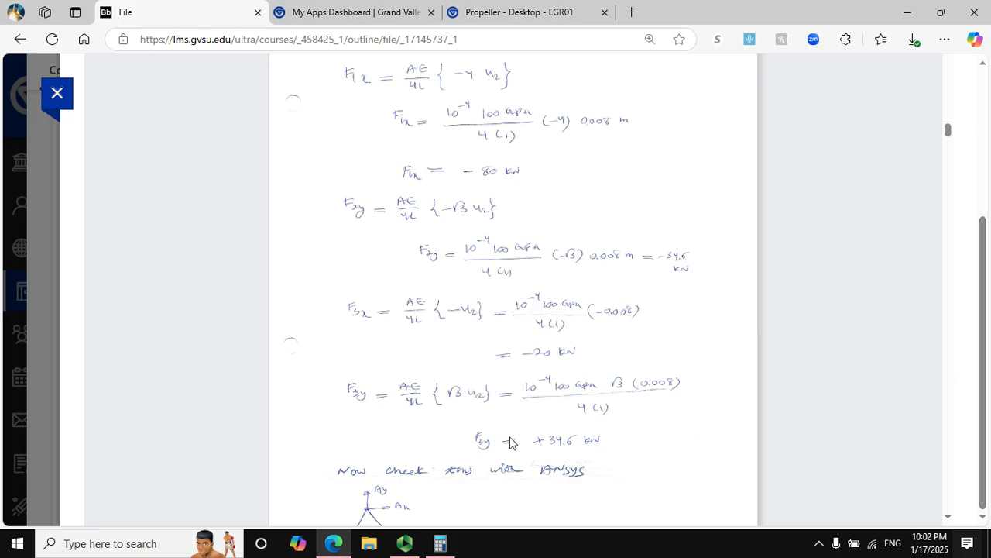
{"action": "mouse_move", "coordinate": [403, 549]}
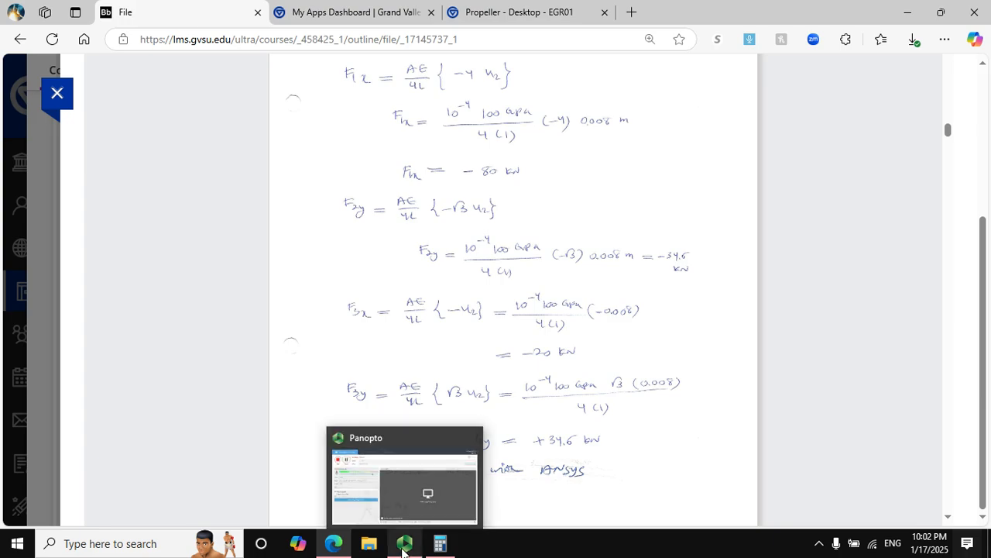